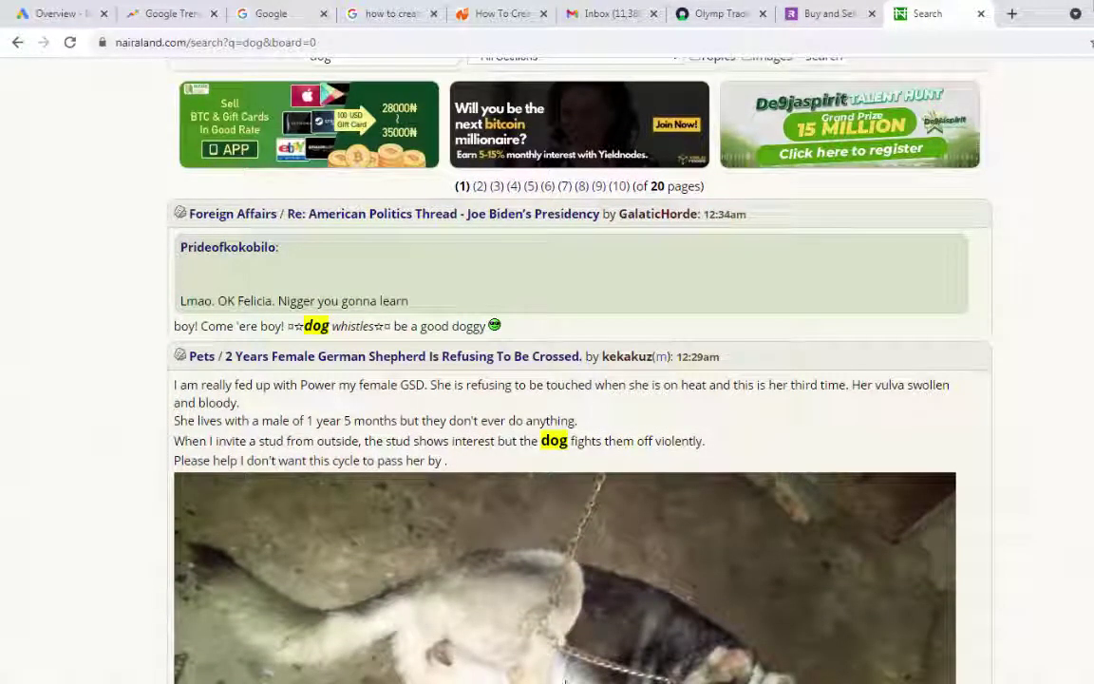
In Word, add 'German shepherd' and 'Dog crossing' as new lines after Dog mating
key("alt+Tab")
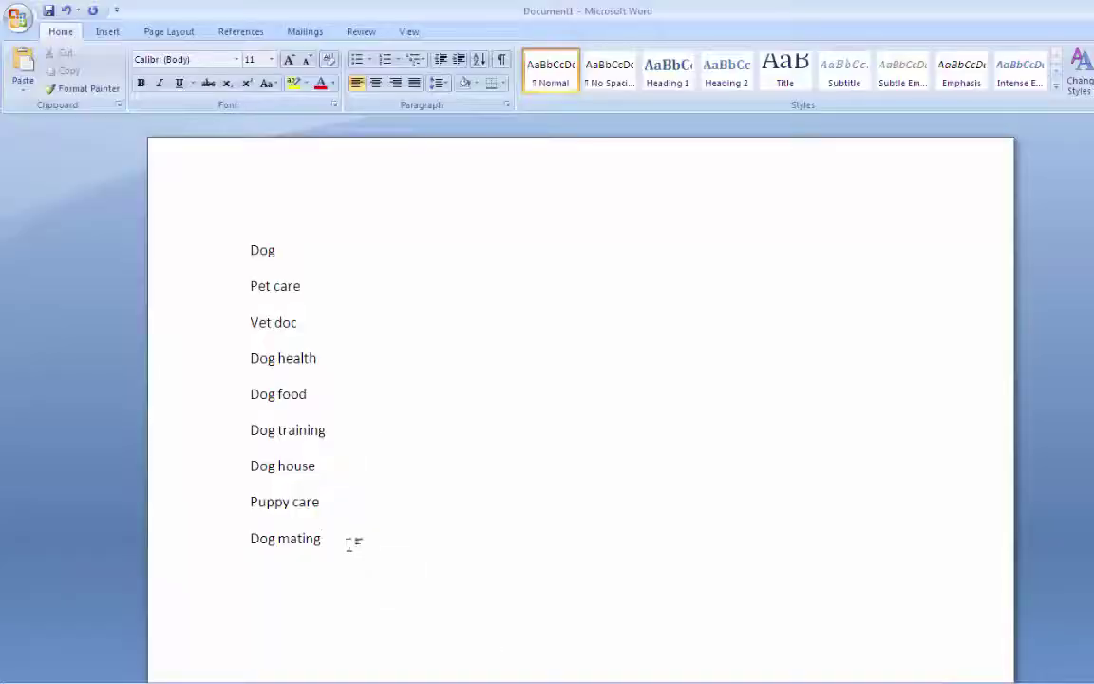
key("Return")
type("ger")
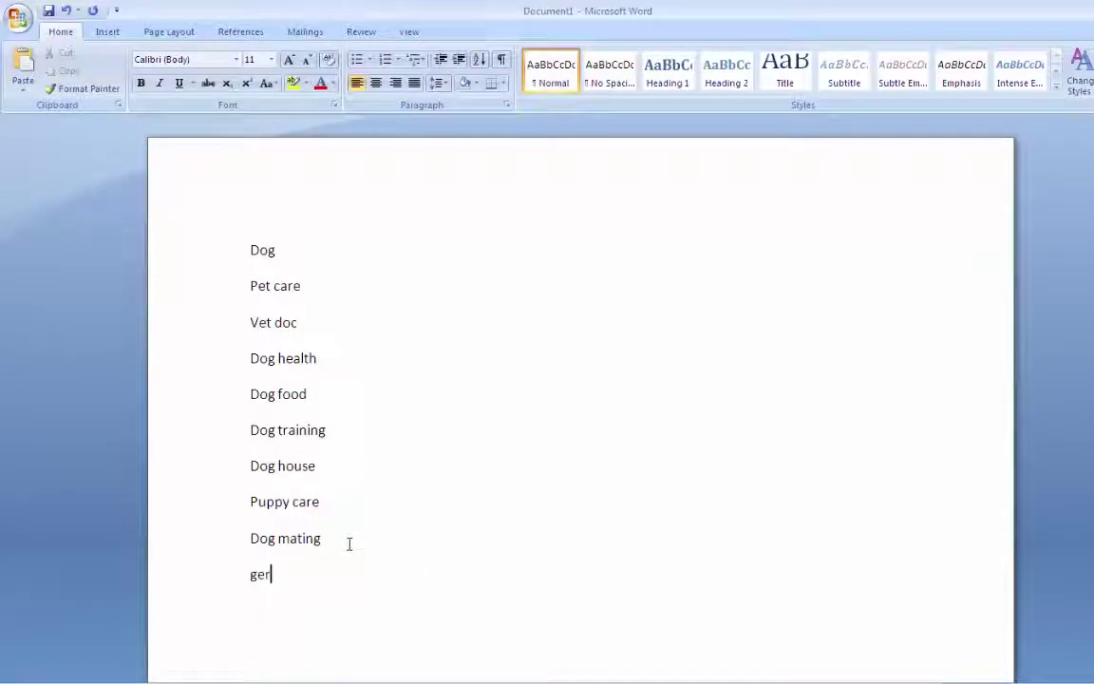
type("man sheph")
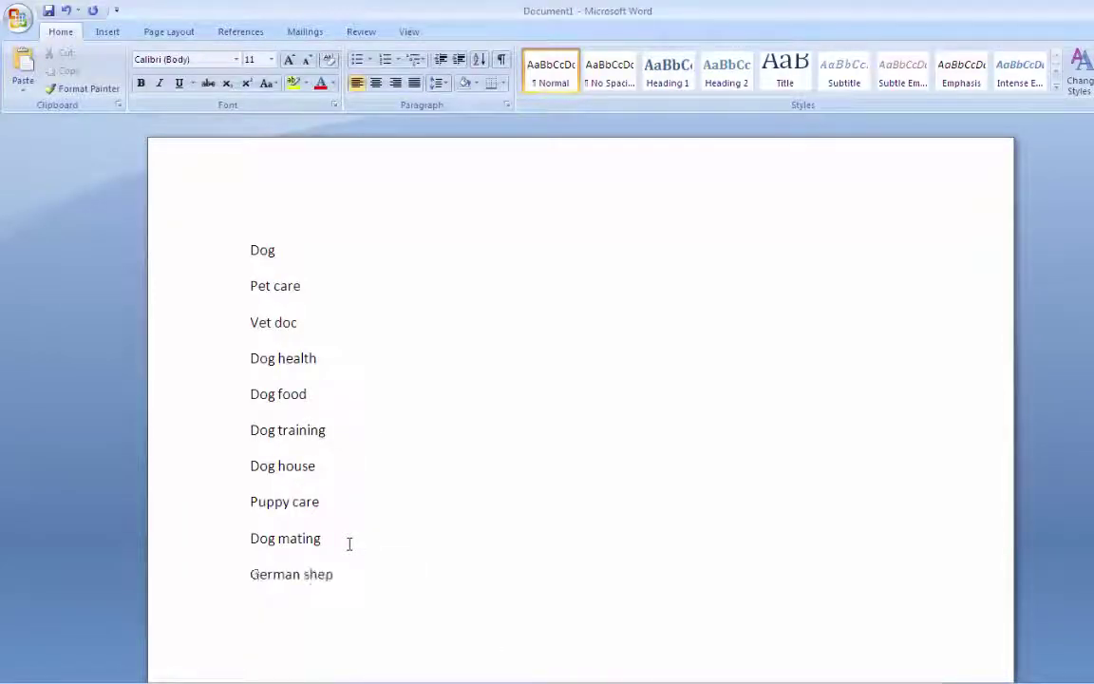
type("erd")
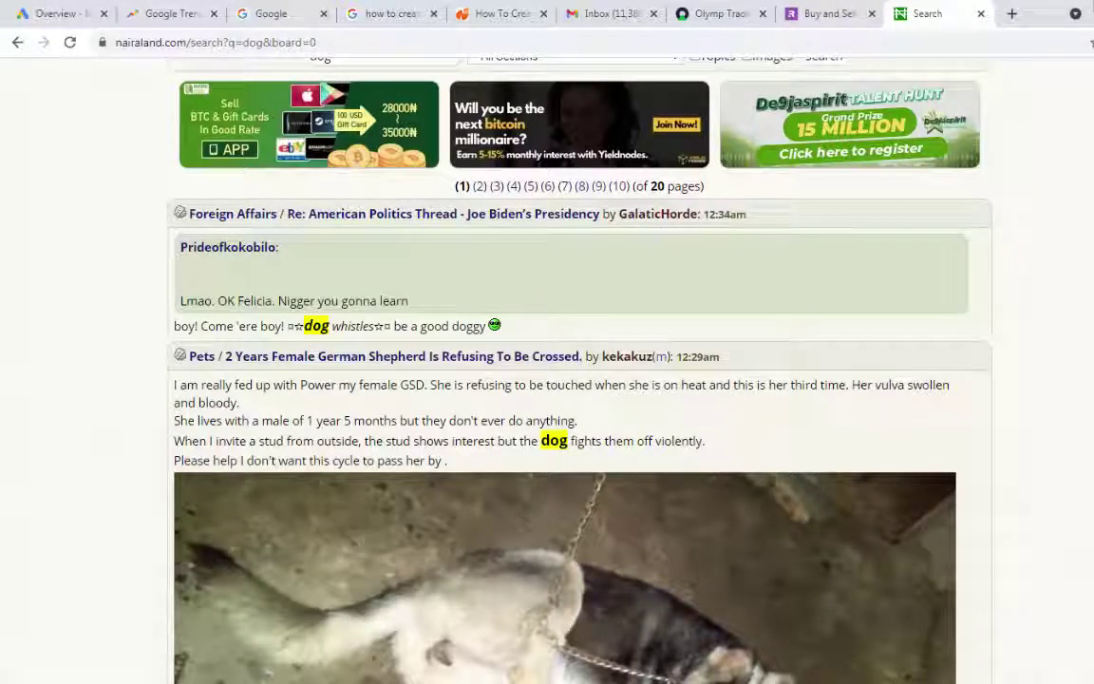
left_click(513, 672)
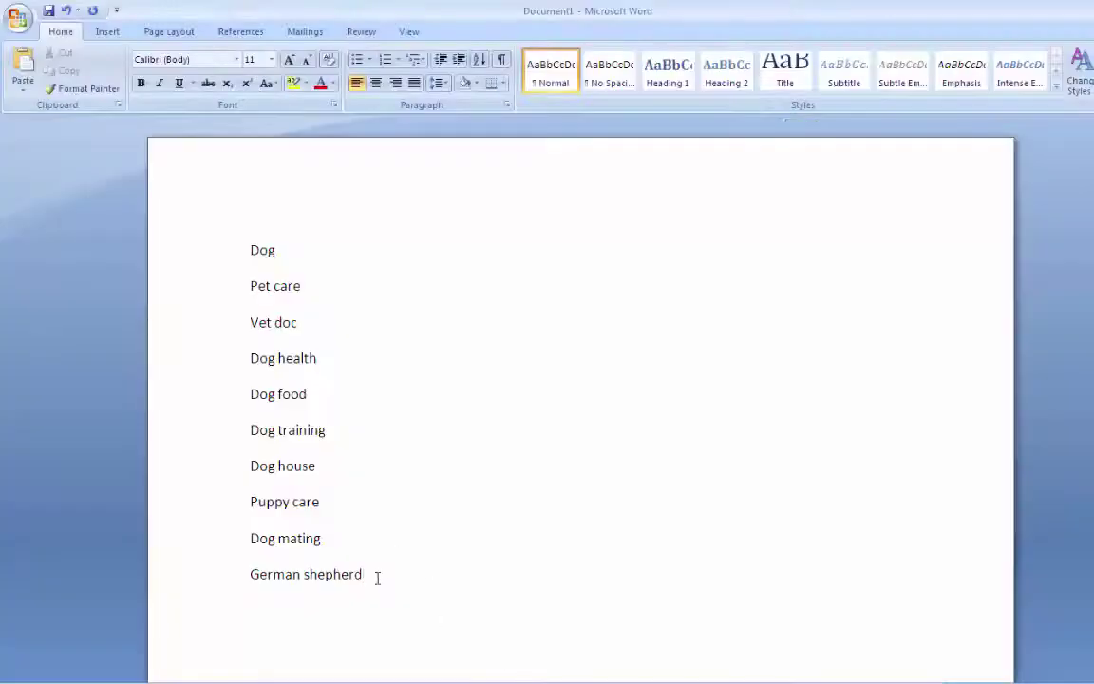
key("Return")
type("dog crossin")
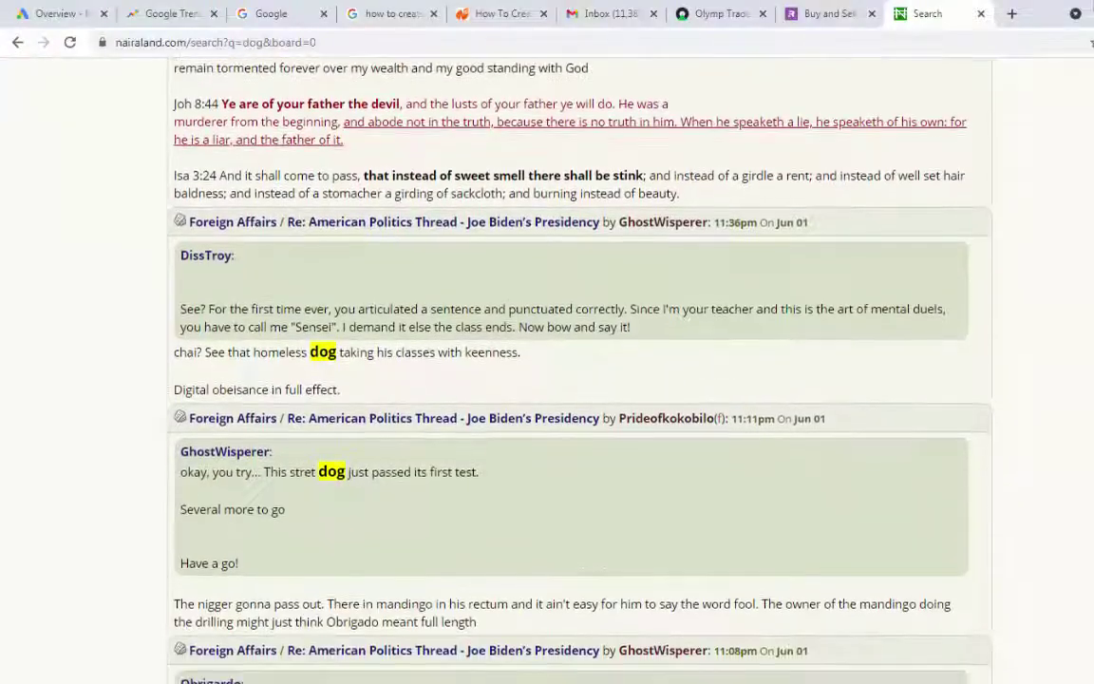
scroll(723, 600, "down", 2)
scroll(724, 600, "up", 15)
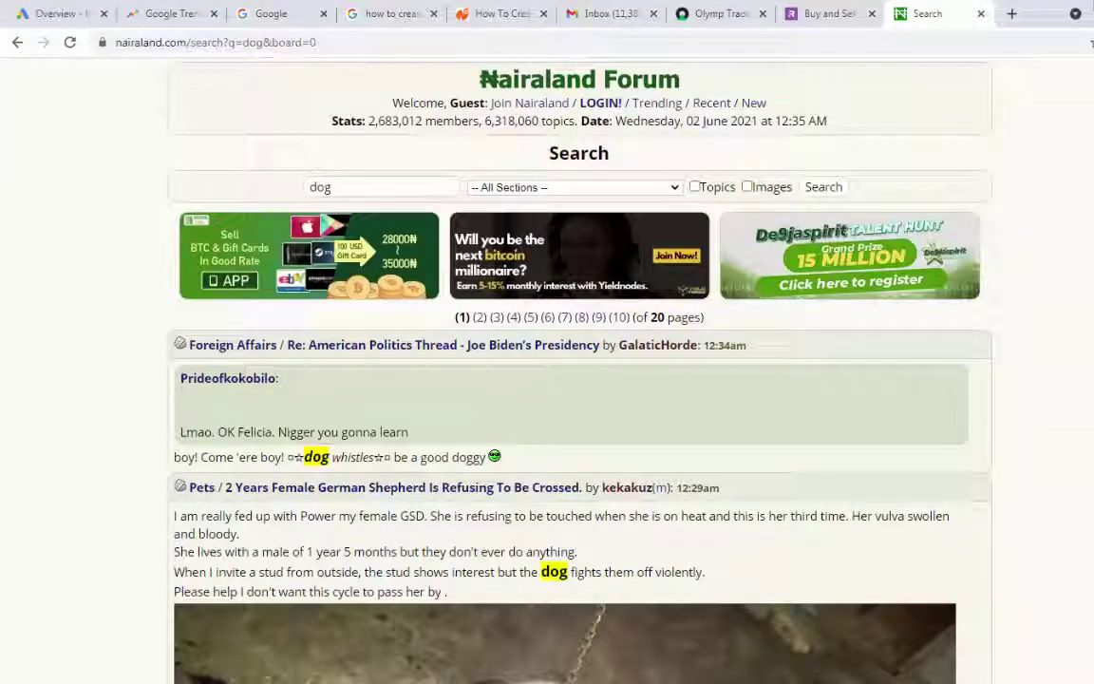
type("g")
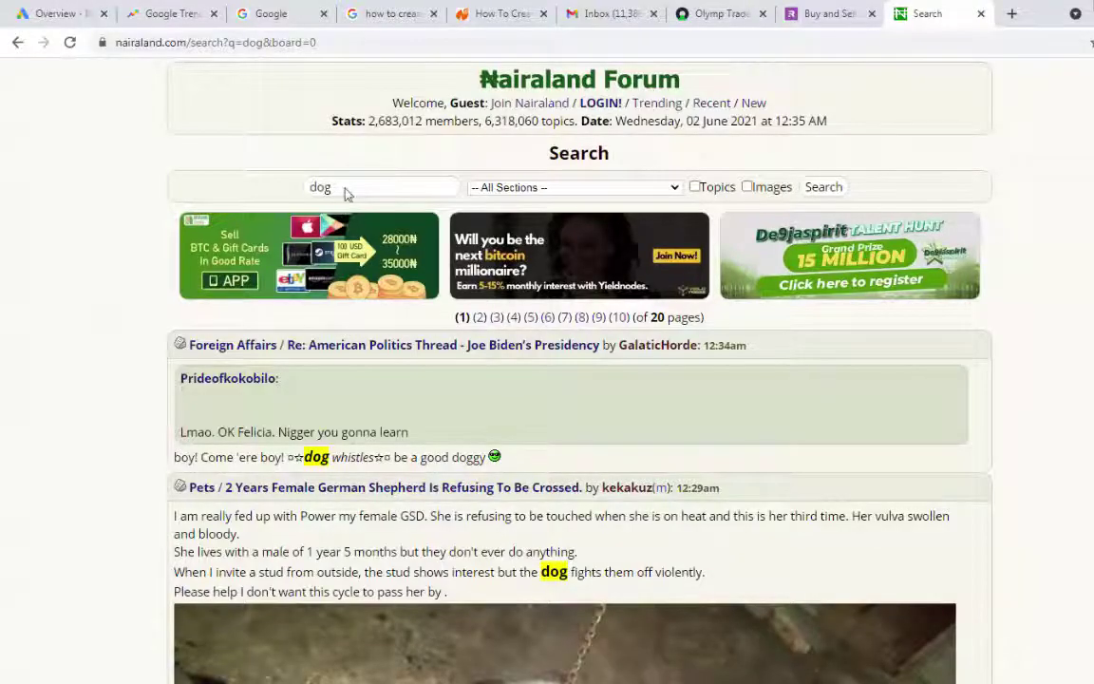
Switch to the Google Ads account tab in Chrome
left_click(59, 14)
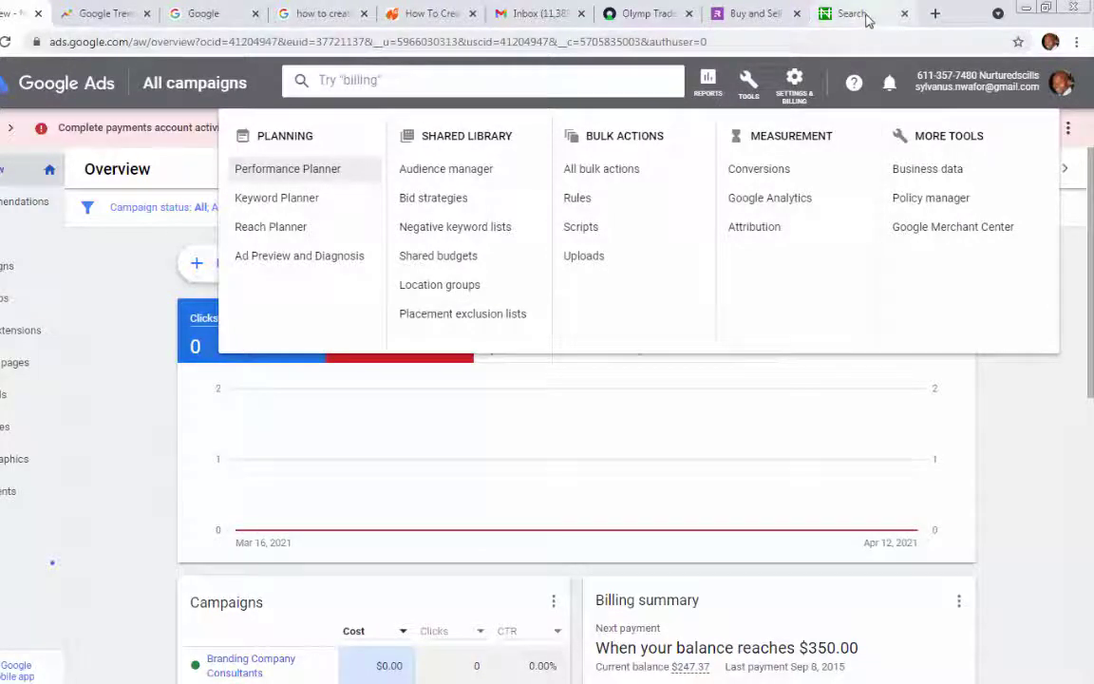
Return to Google Ads, launch Keyword Planner, and pick the Get search volume and forecasts card
left_click(867, 19)
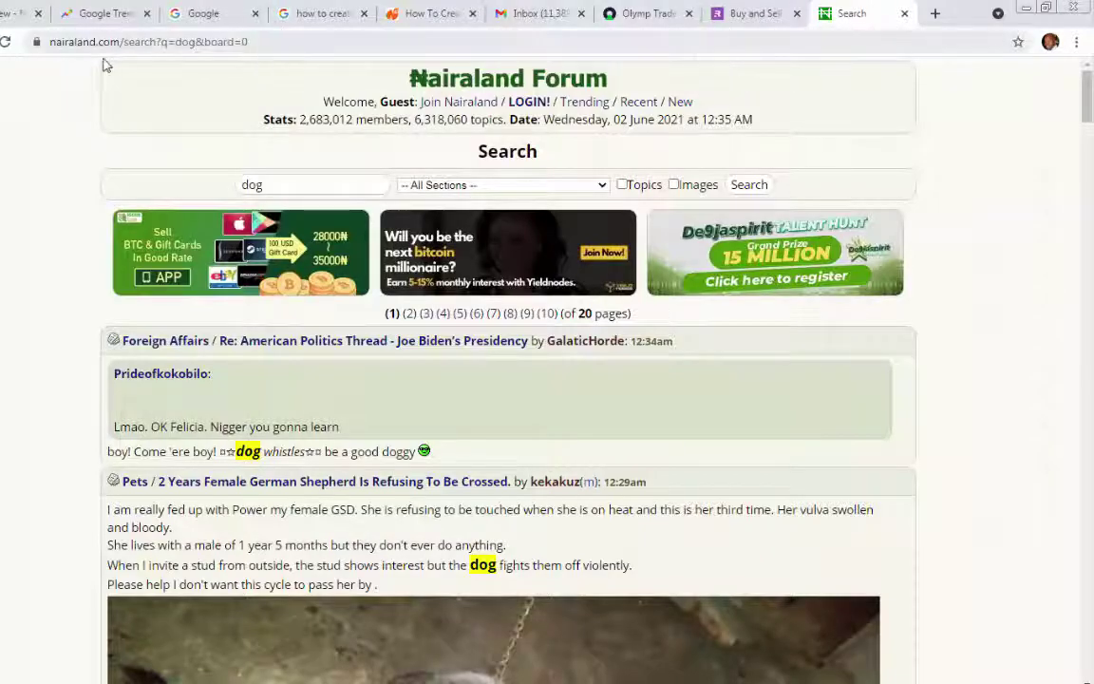
left_click(5, 17)
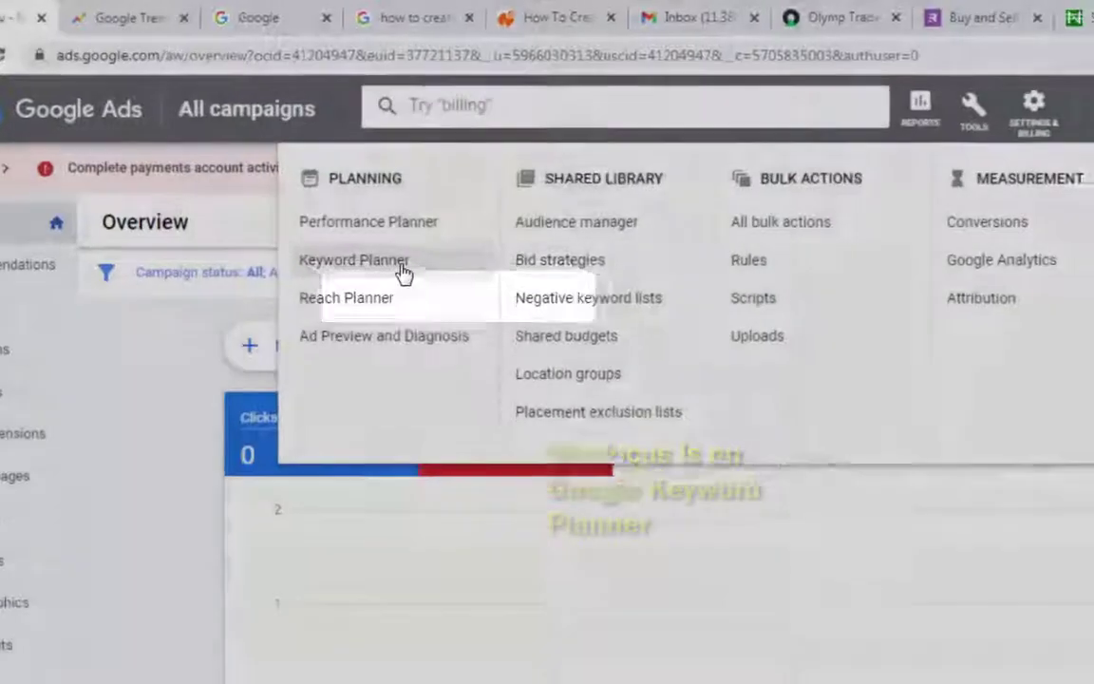
left_click(472, 309)
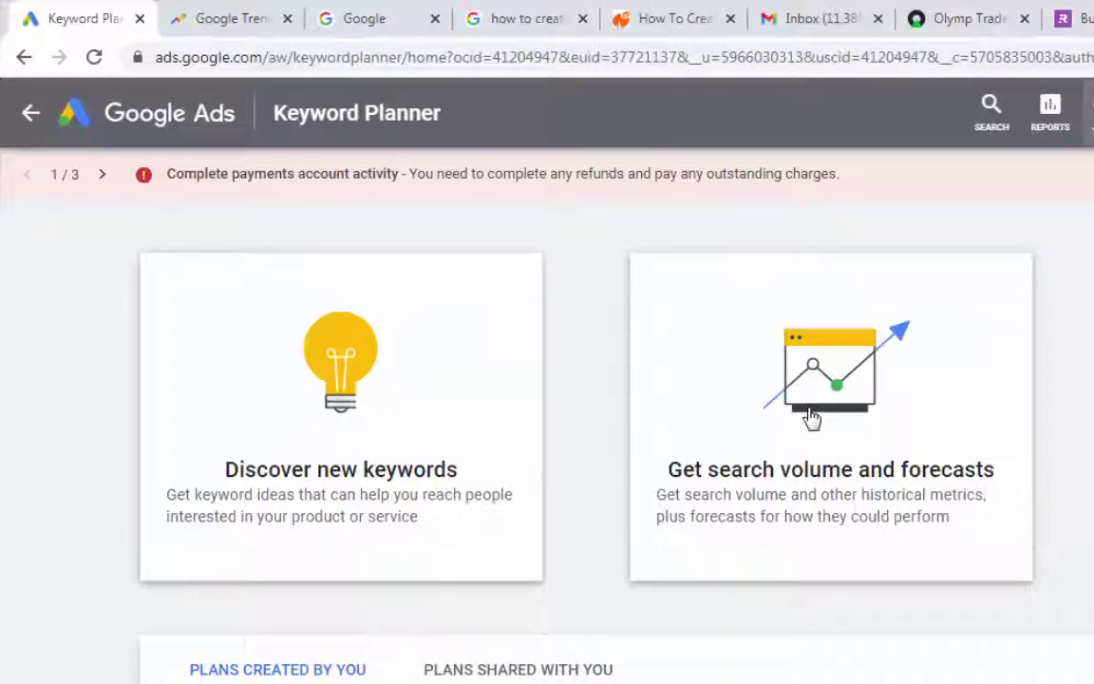
left_click(902, 479)
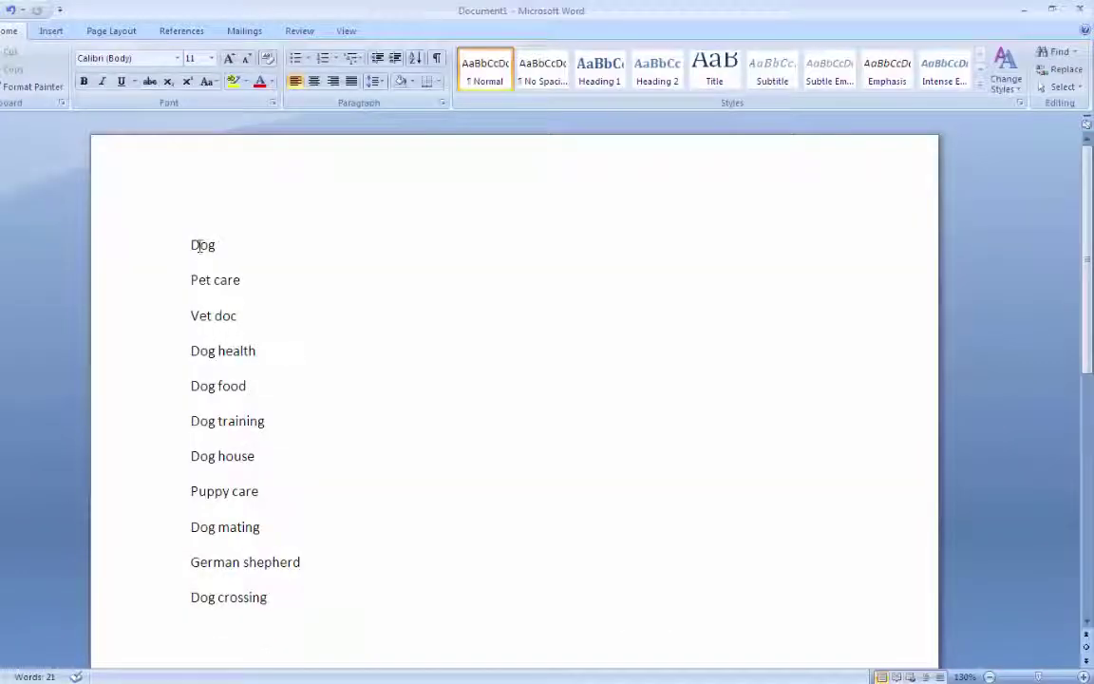
Select and copy every Word keyword from Dog to Dog crossing, then return to Chrome
left_click_drag(190, 244, 280, 591)
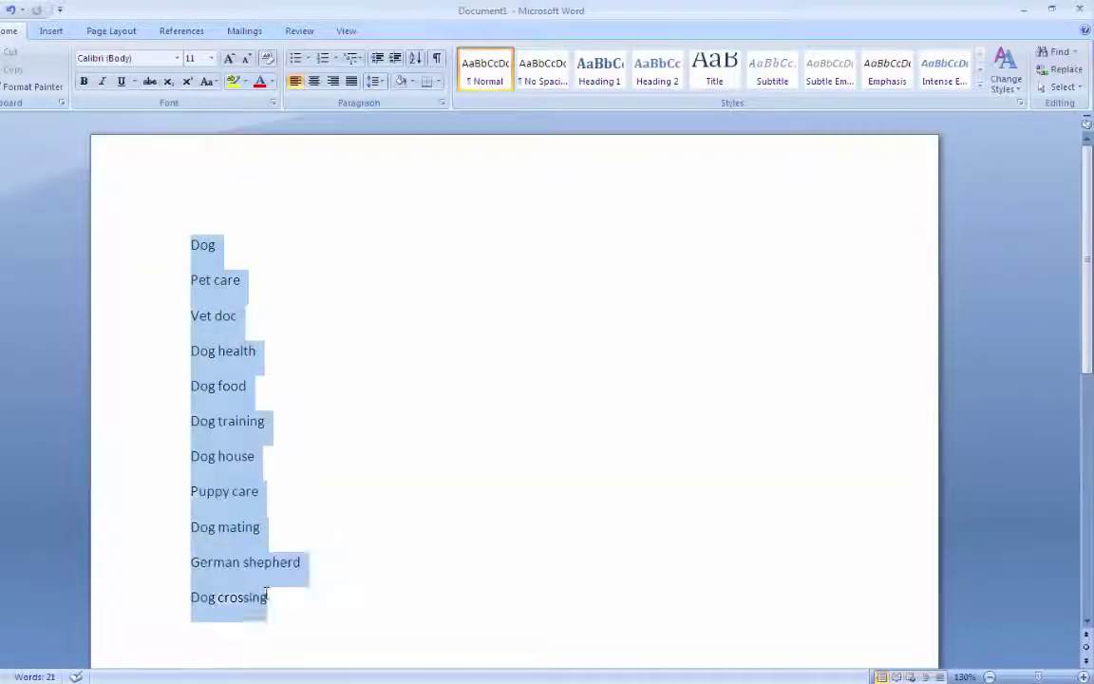
right_click(244, 568)
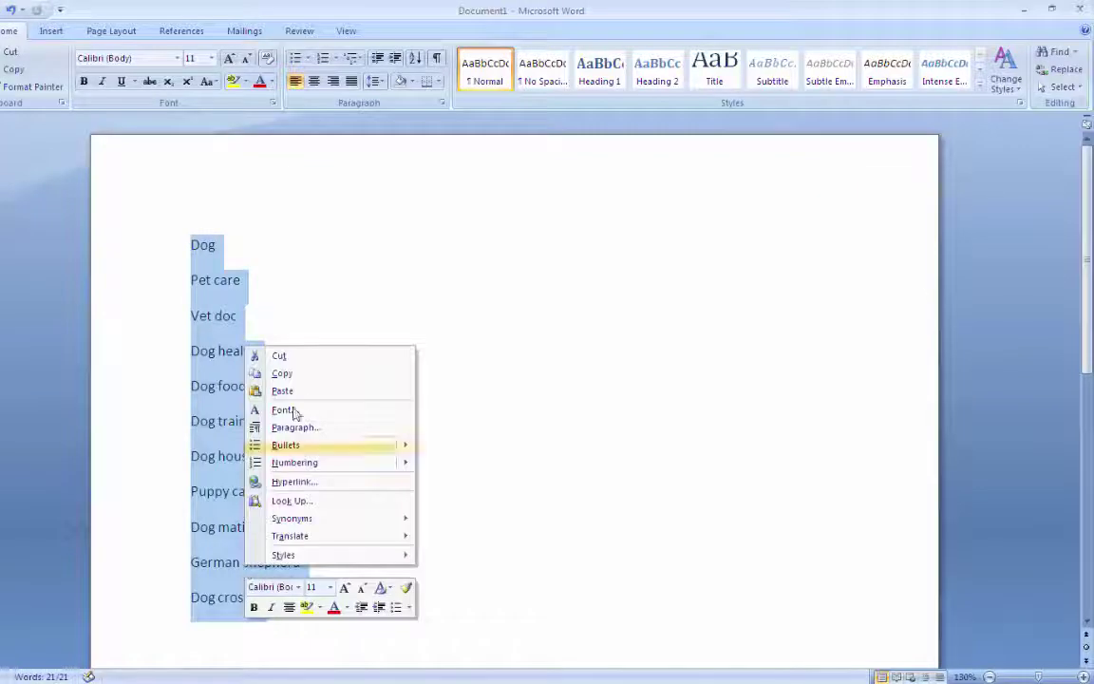
left_click(308, 373)
key("alt+Tab")
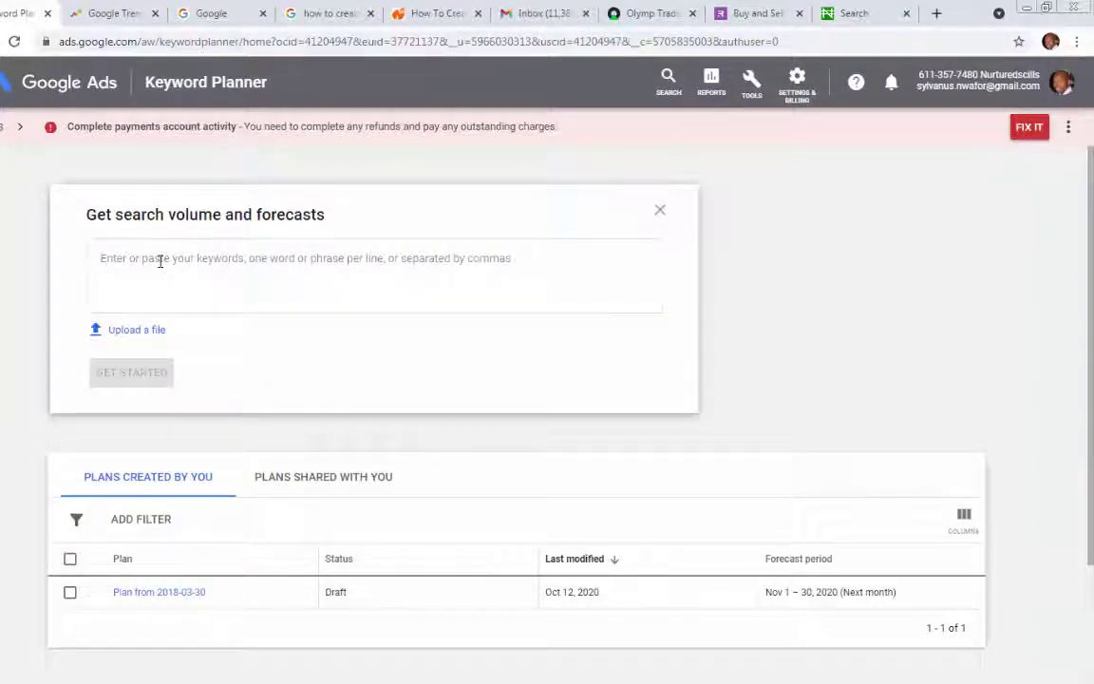
Paste the 11 dog keywords, drop the trailing blank line, and generate the forecast table
key("ctrl+v")
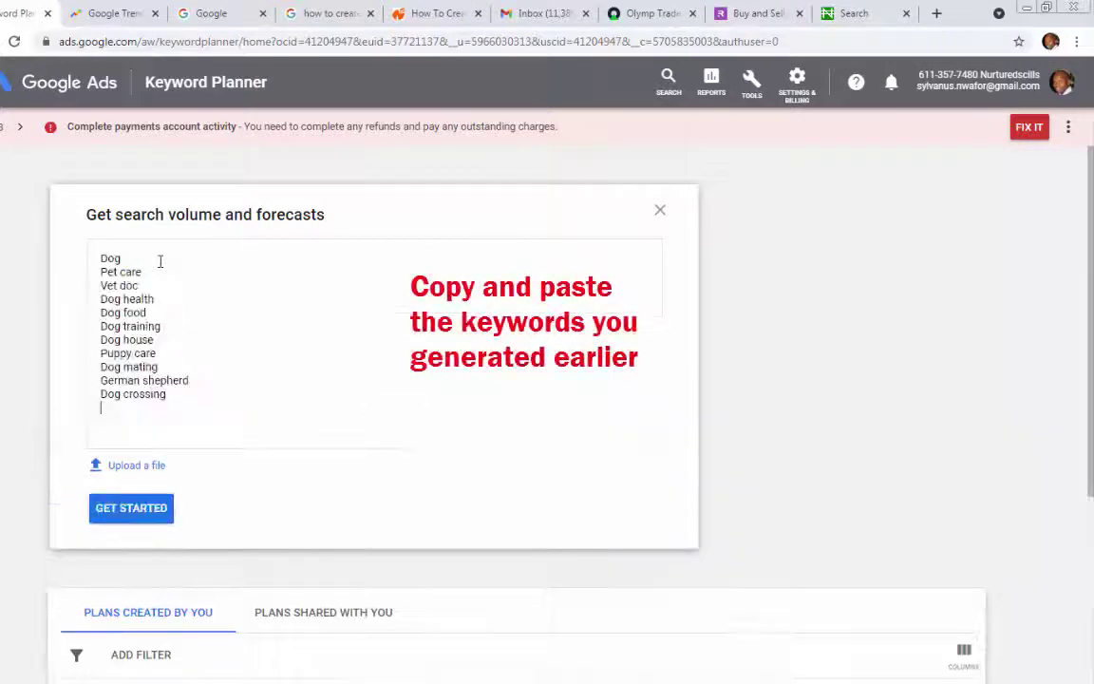
key("BackSpace")
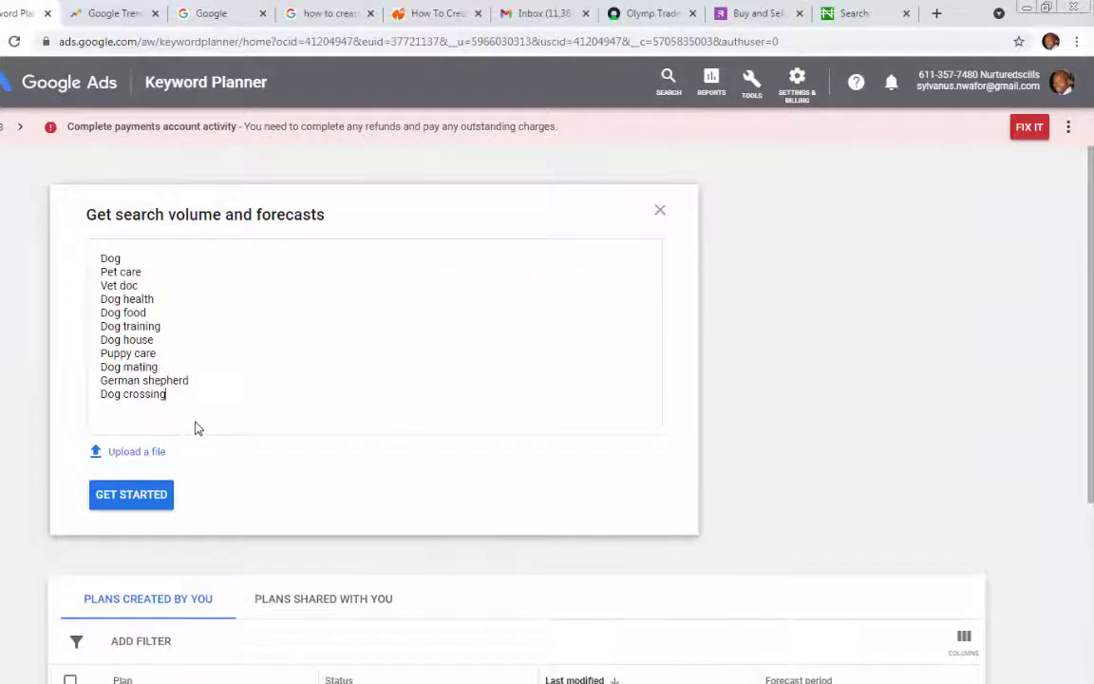
left_click(131, 495)
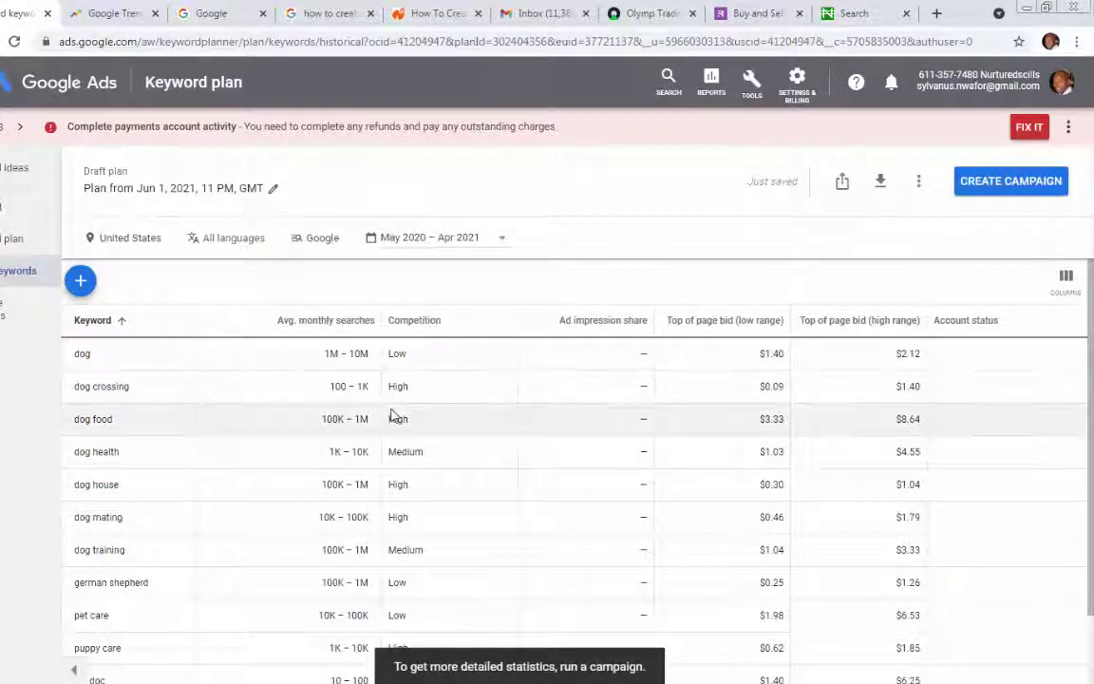
scroll(392, 410, "down", 2)
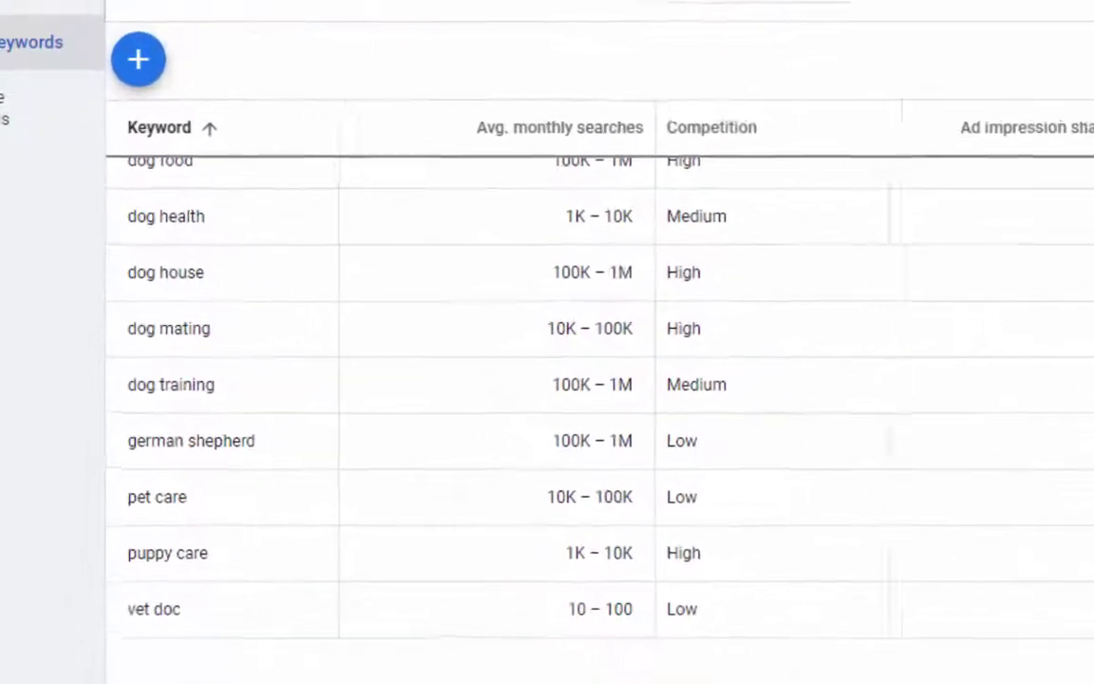
scroll(567, 432, "up", 1)
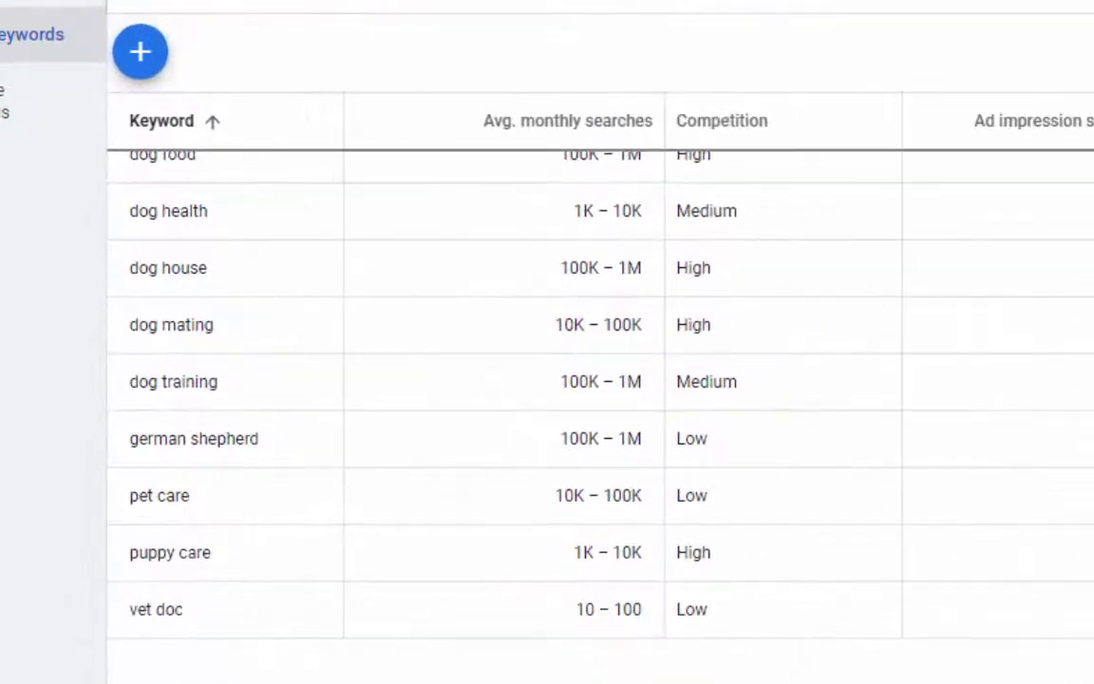
scroll(547, 408, "up", 1)
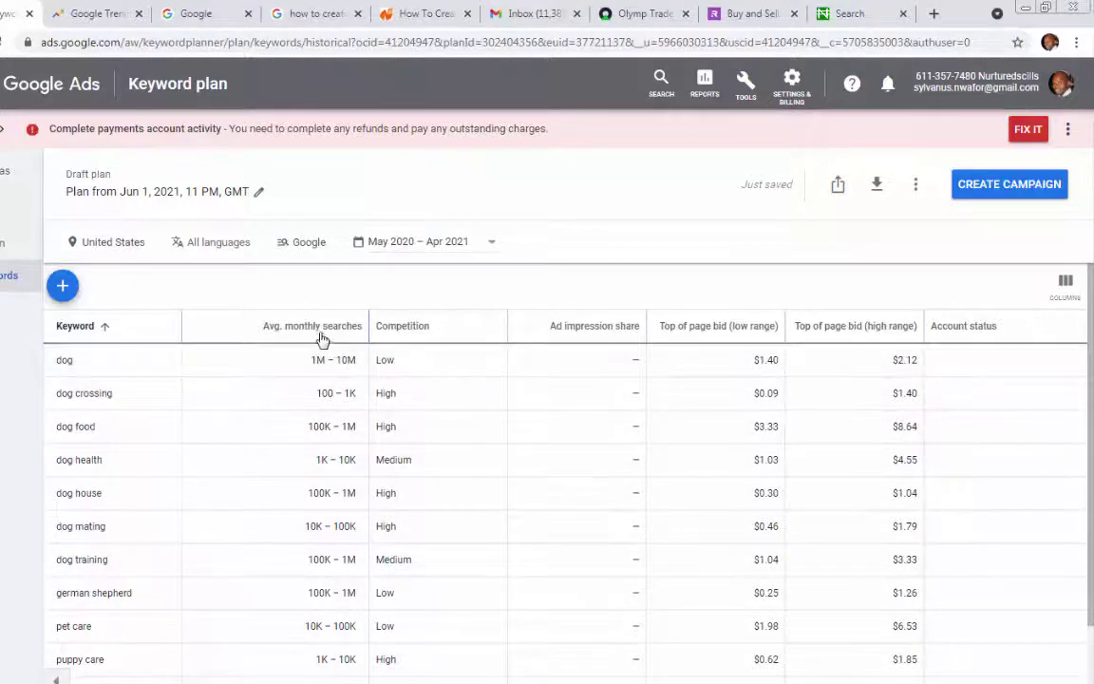
Sort the keyword table by Avg. monthly searches in descending order
mouse_move(323, 338)
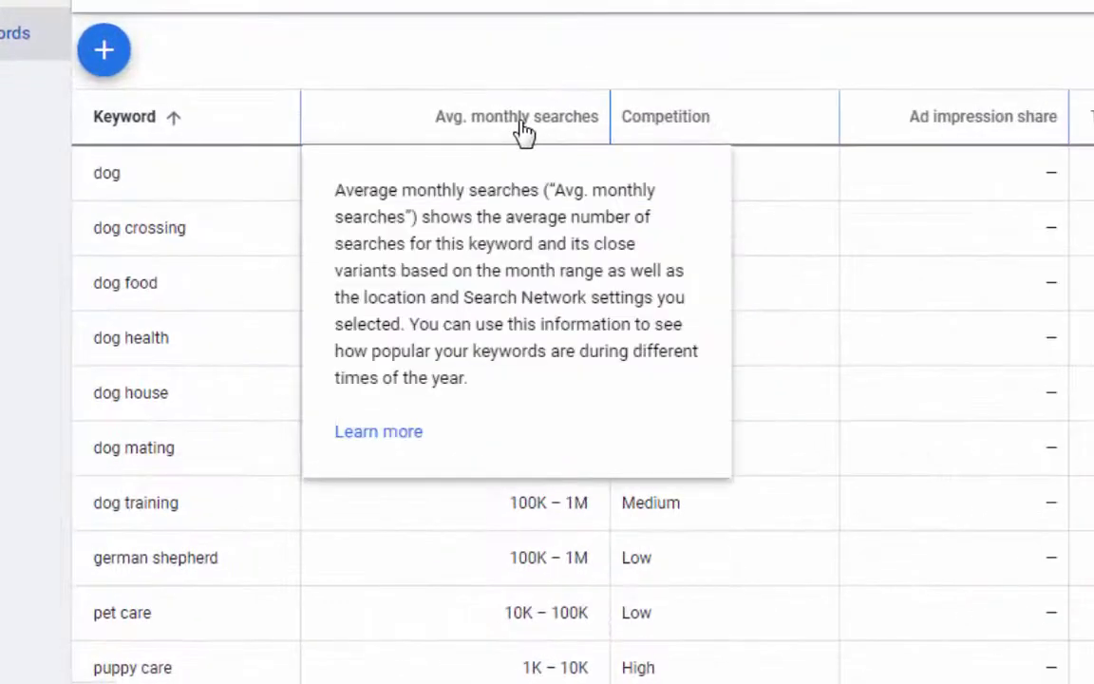
left_click(524, 133)
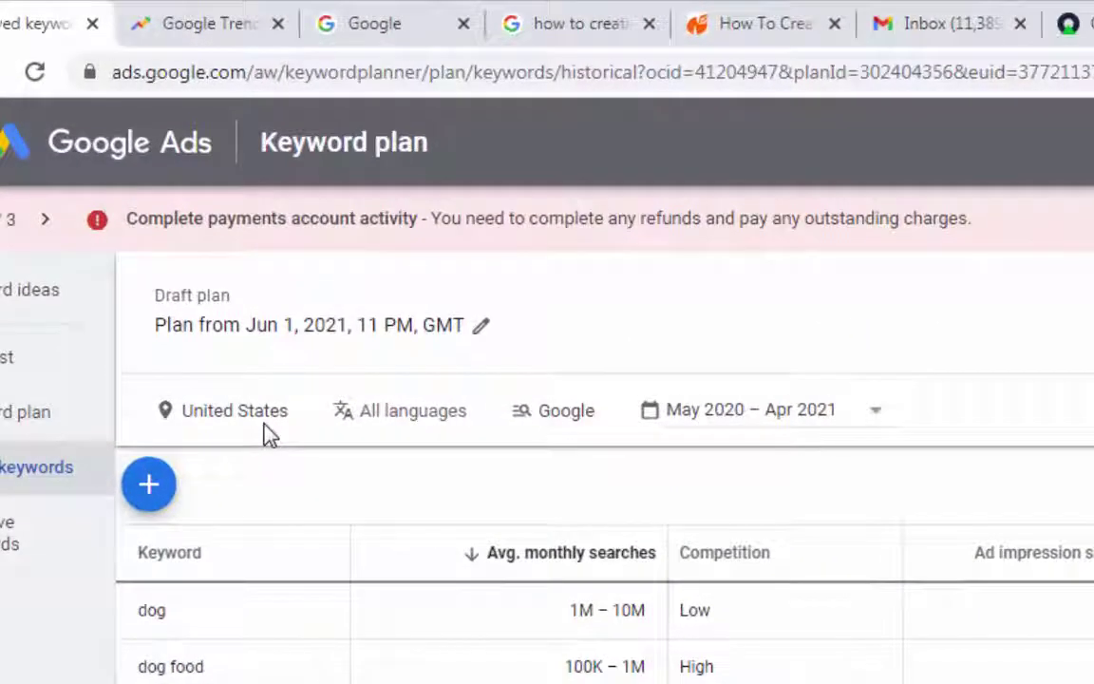
mouse_move(269, 428)
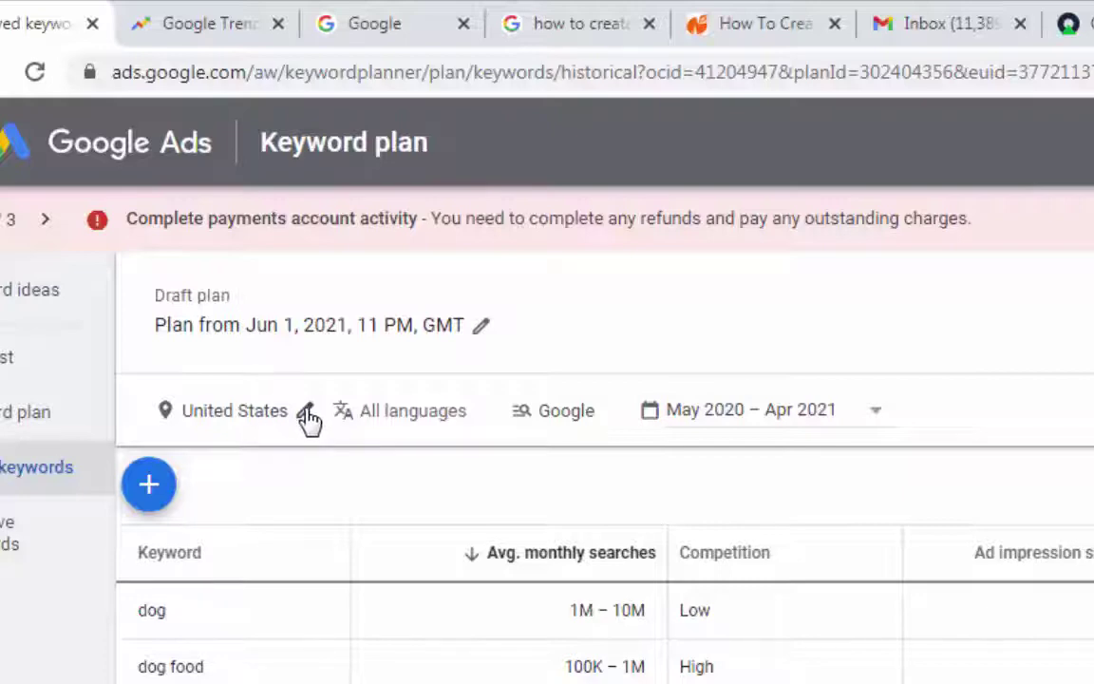
Replace United States with Nigeria (country) as the plan's target location and save
left_click(308, 414)
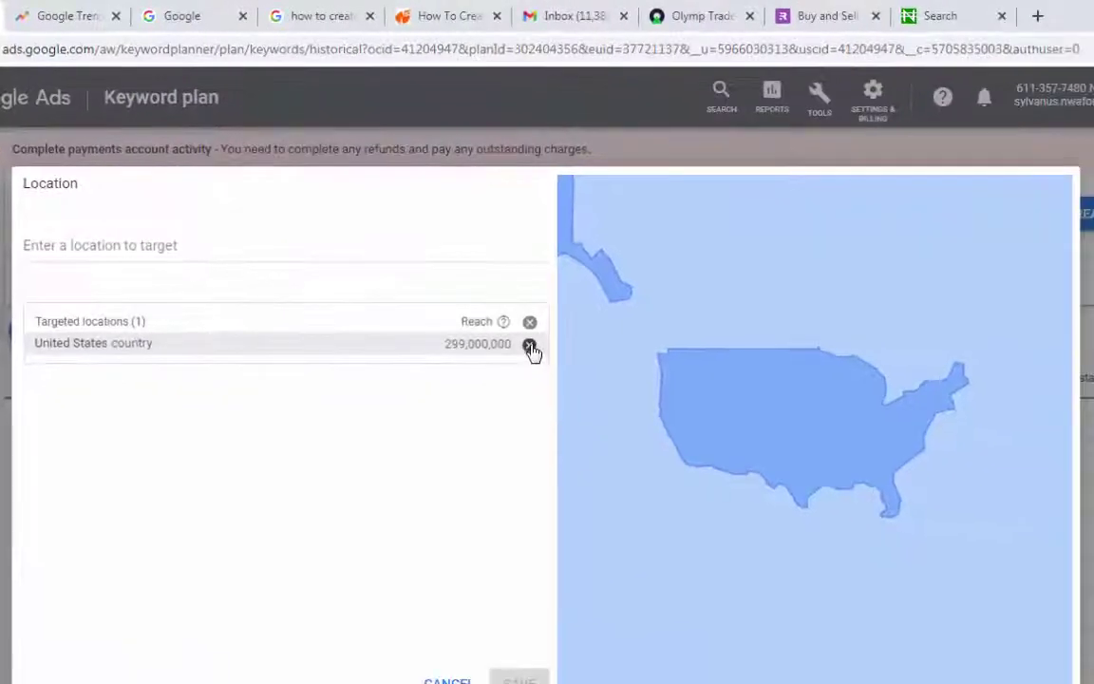
left_click(530, 348)
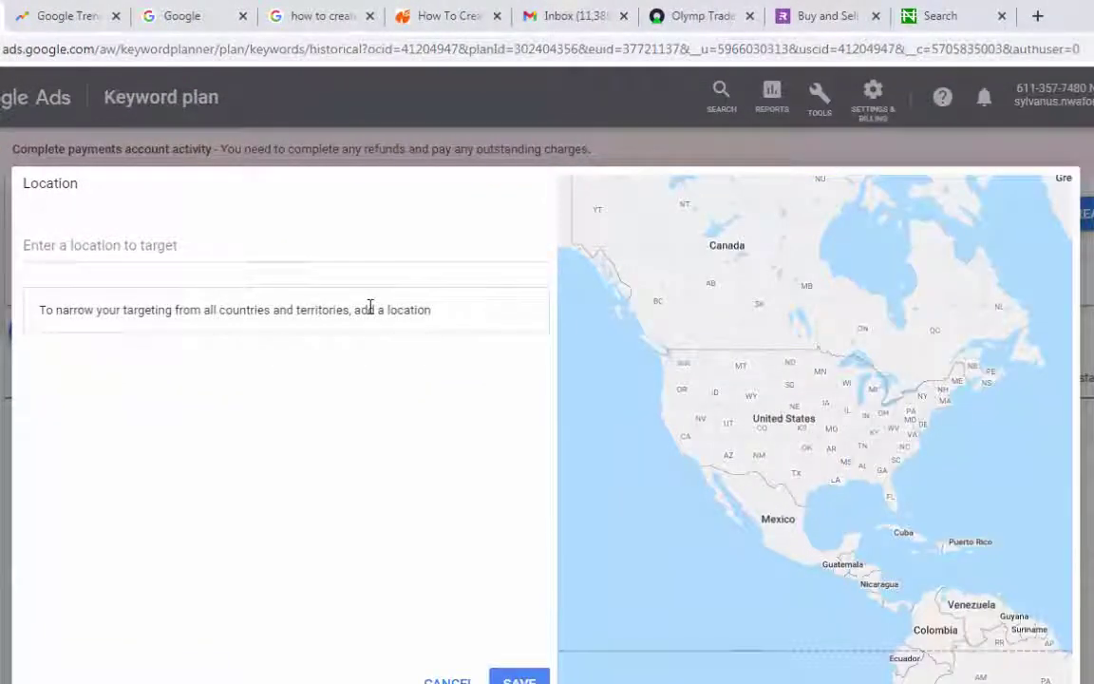
left_click(210, 240)
type("niger")
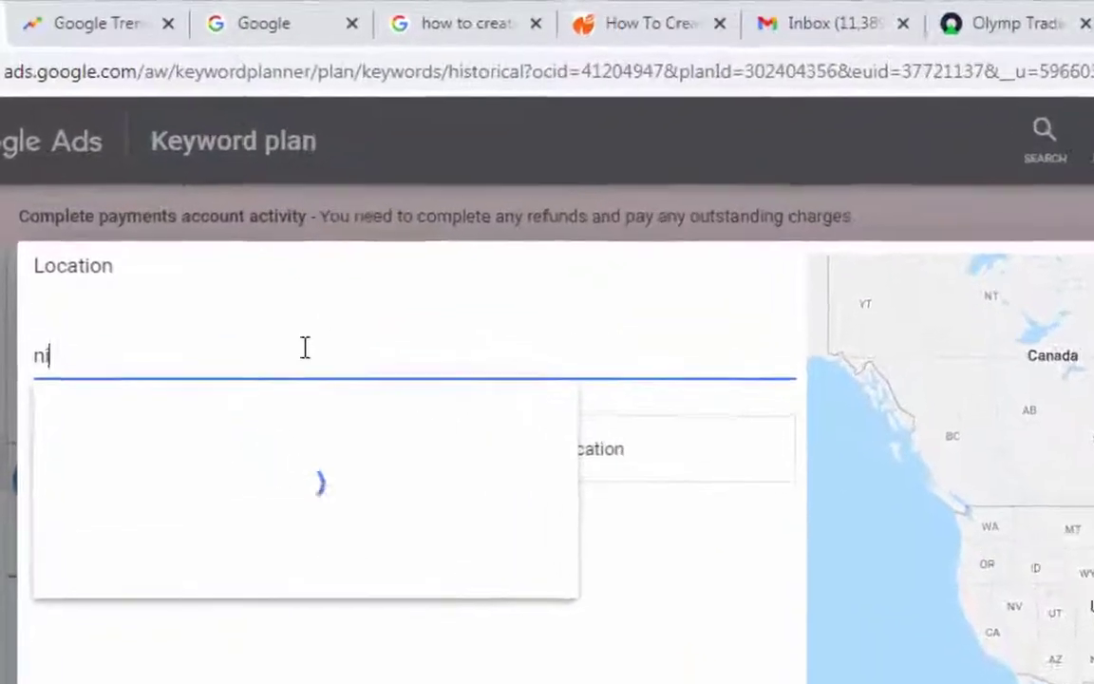
type("ia")
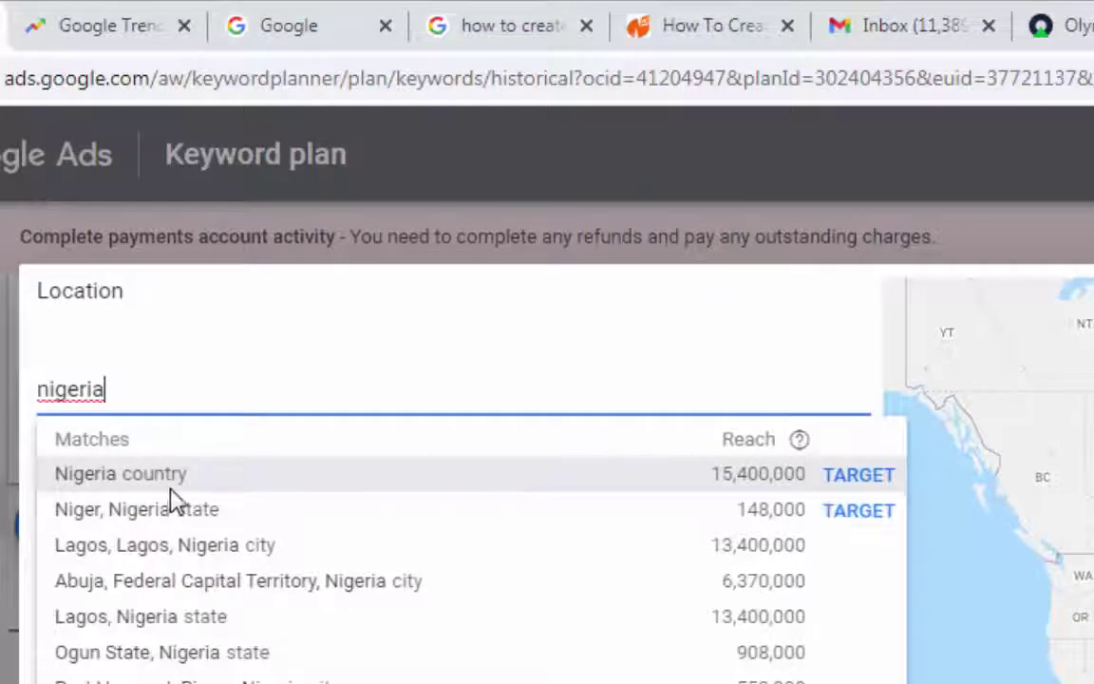
left_click(867, 476)
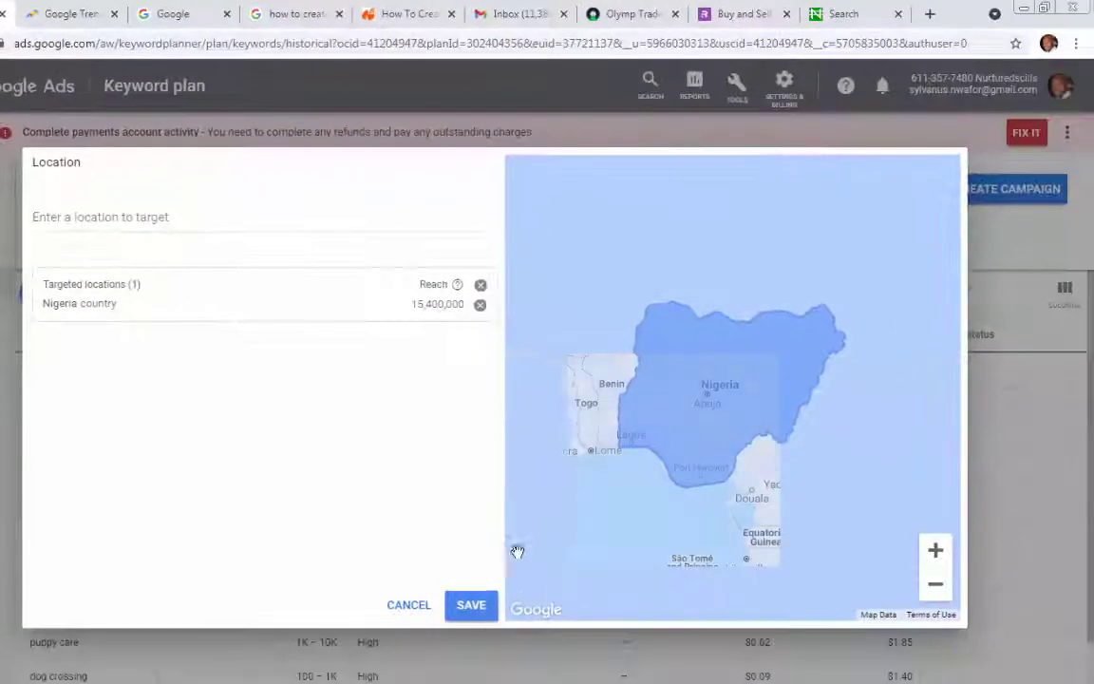
left_click(481, 611)
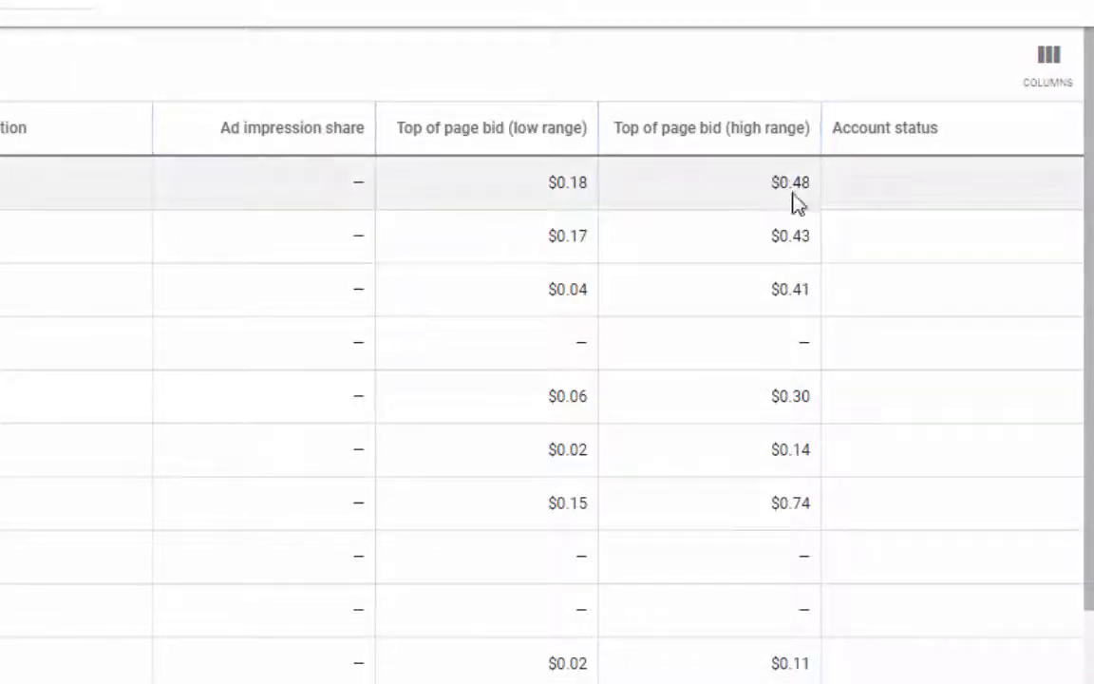
Scroll through the Nigeria search volumes and bids, then click into the Word keyword list
scroll(860, 271, "down", 3)
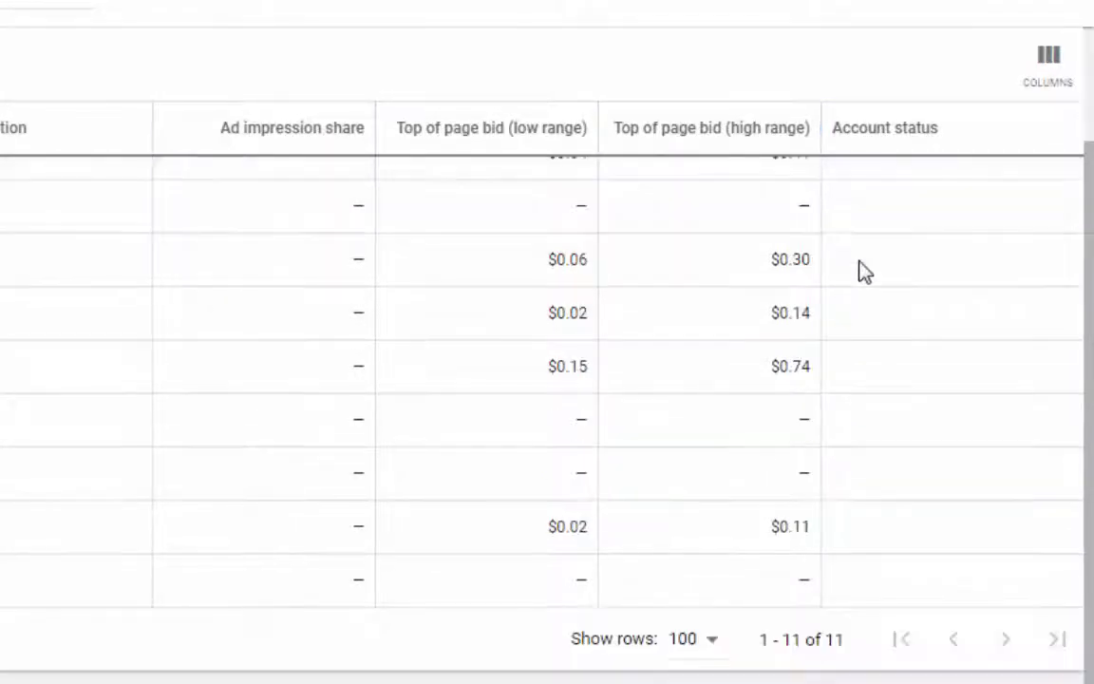
scroll(744, 286, "up", 3)
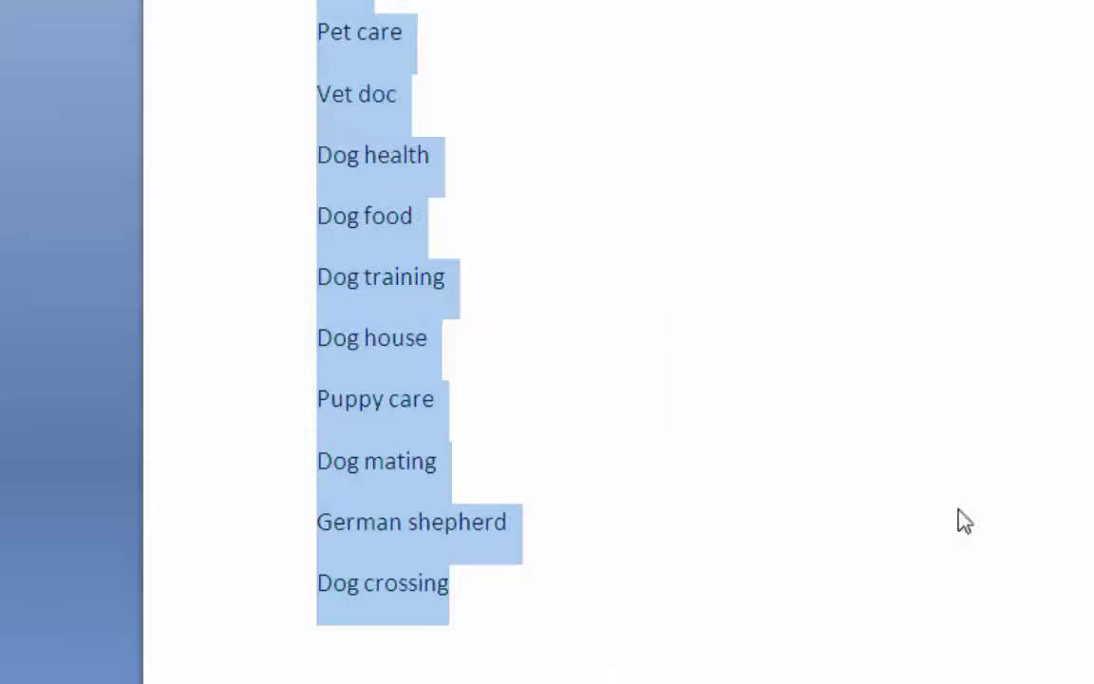
left_click(695, 284)
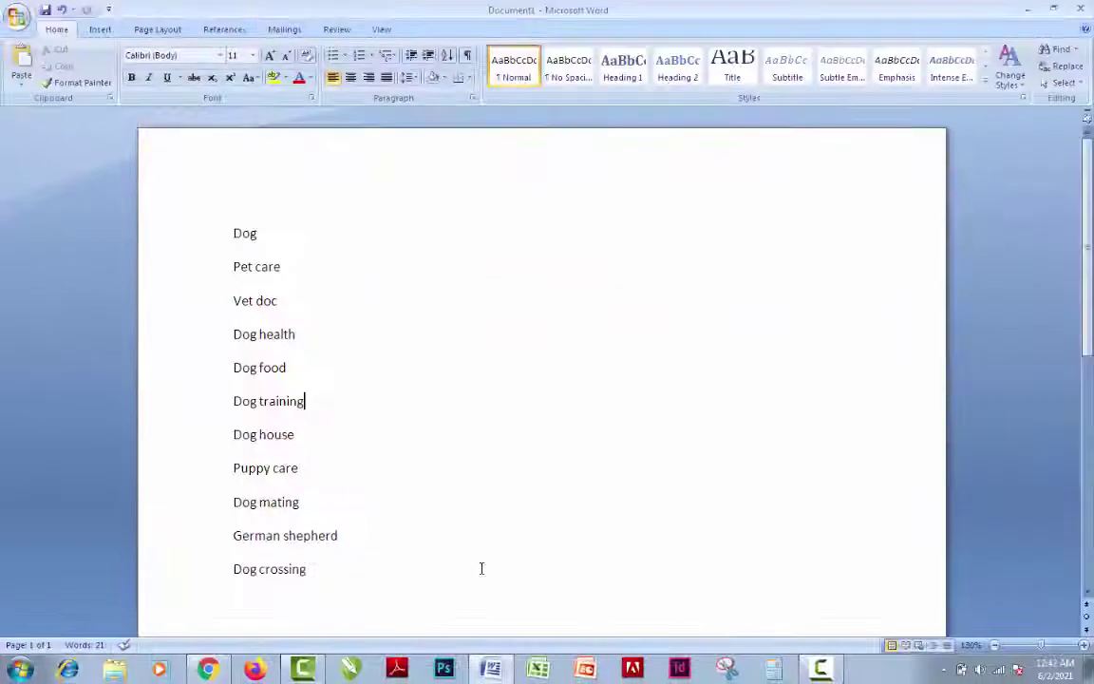
Toggle between the Word list and Chrome, ending on the Nigeria Keyword Planner results
left_click(208, 671)
key("alt+Tab")
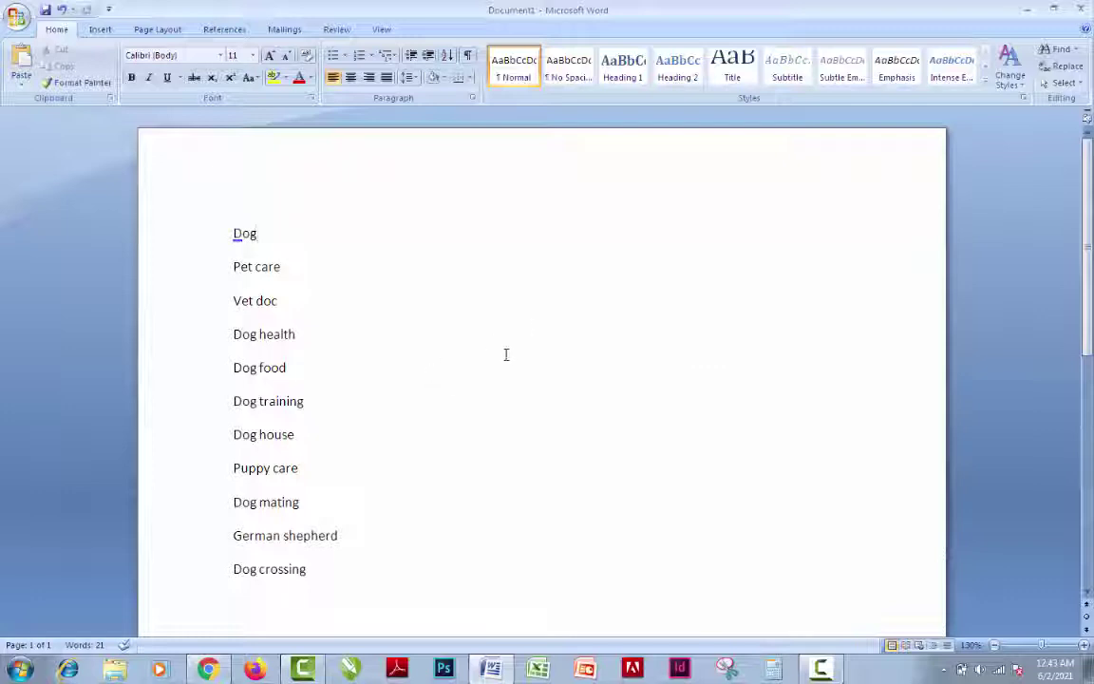
left_click(208, 670)
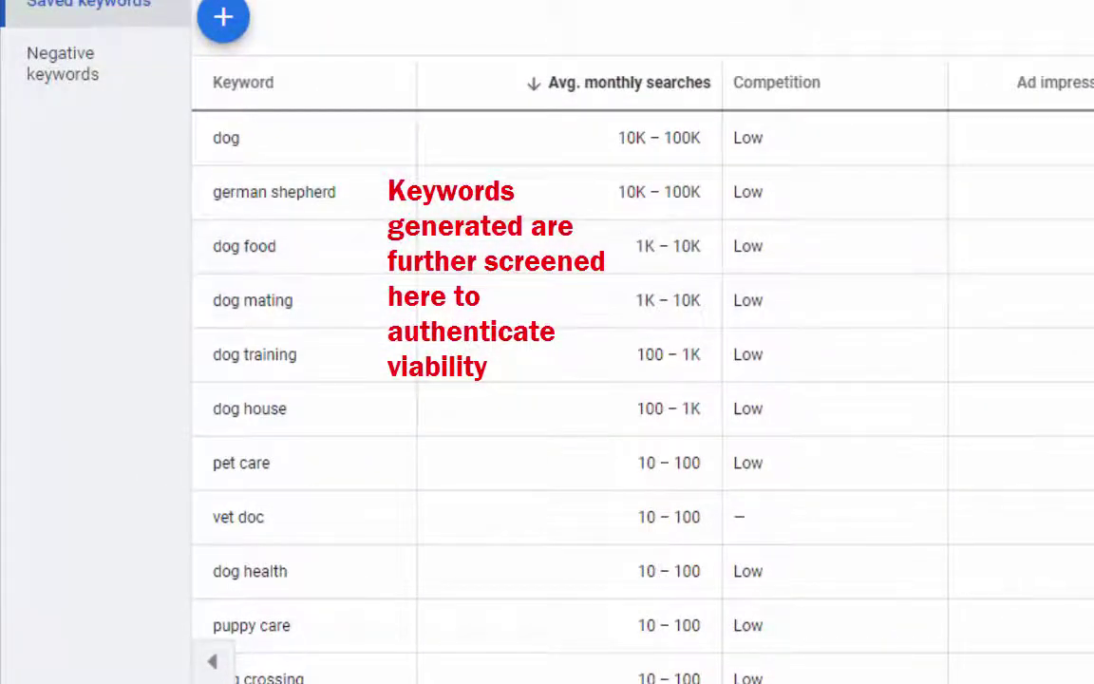
Look over the results, copy the keyword 'dog', and switch to the Google homepage tab
scroll(589, 380, "down", 3)
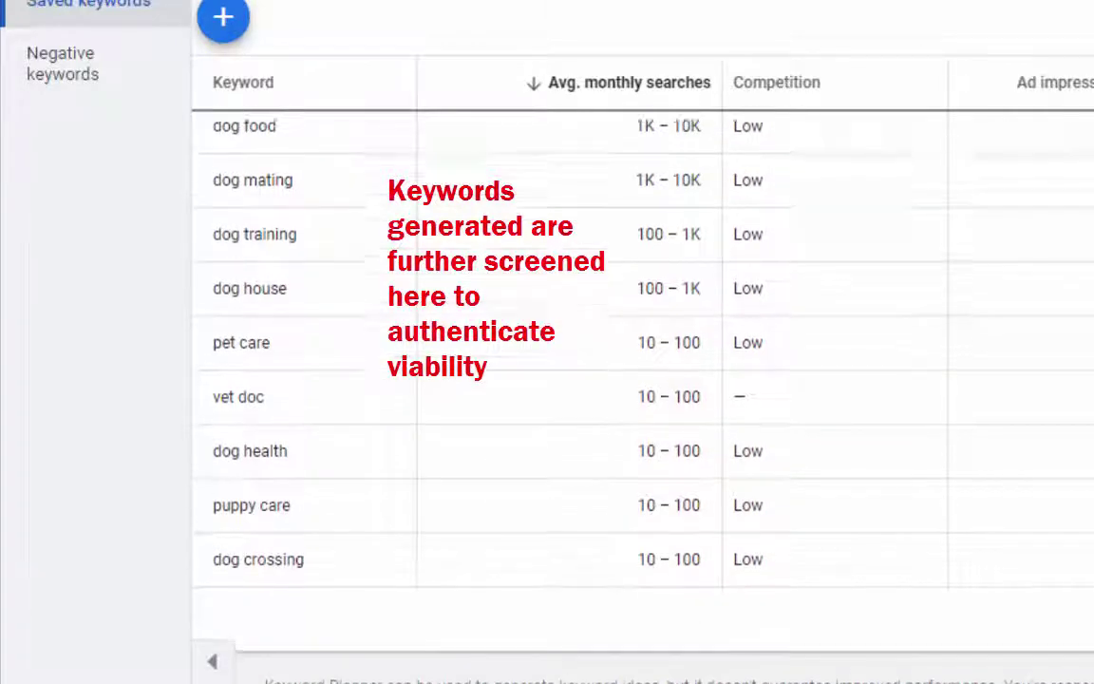
scroll(805, 178, "up", 3)
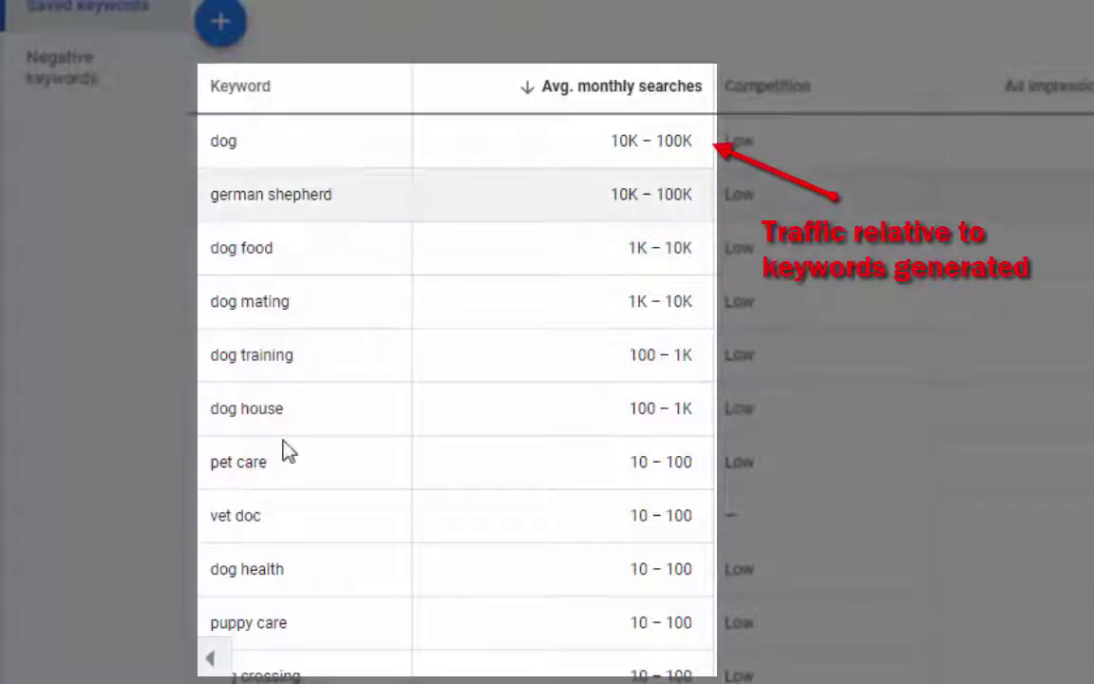
scroll(333, 513, "down", 2)
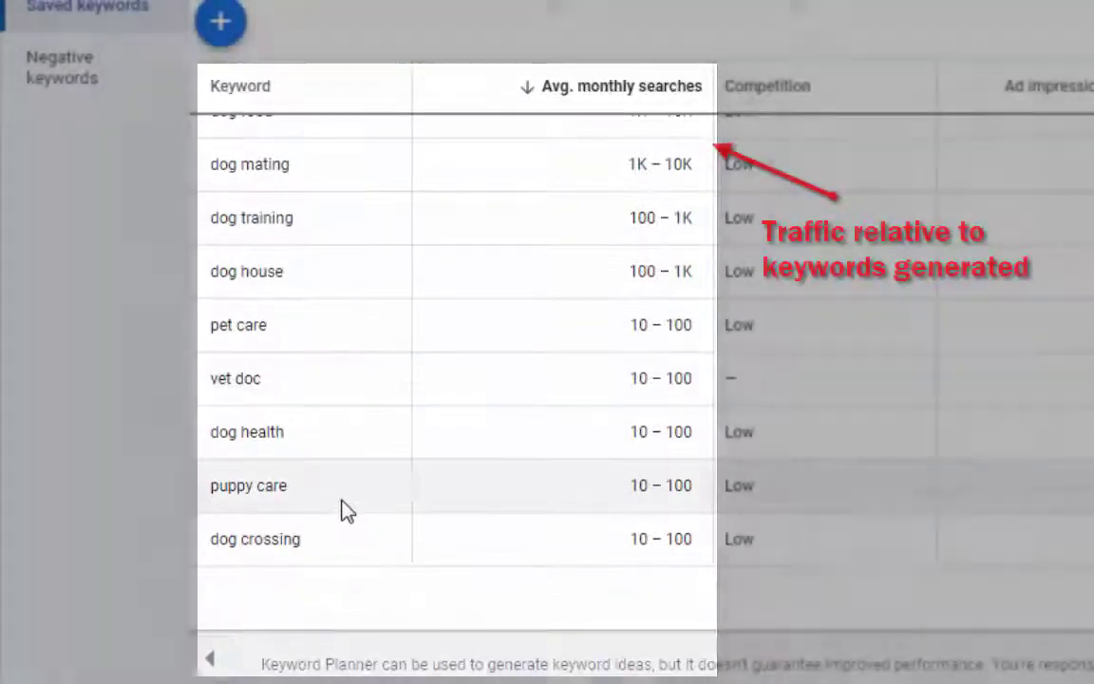
scroll(343, 510, "up", 2)
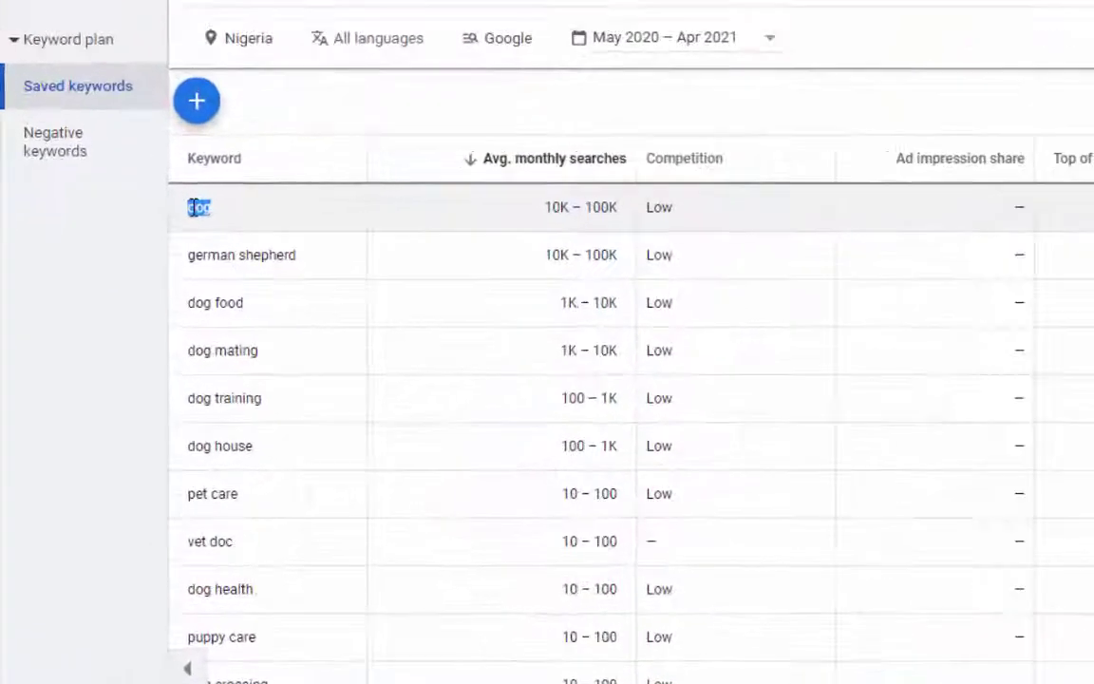
right_click(127, 338)
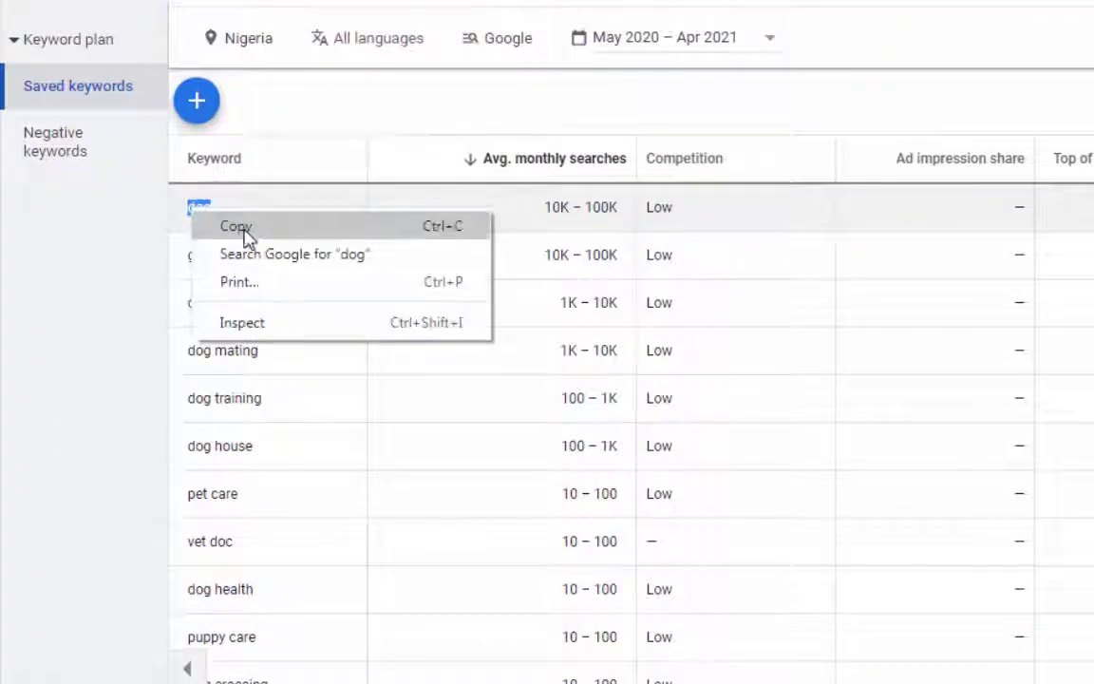
left_click(237, 228)
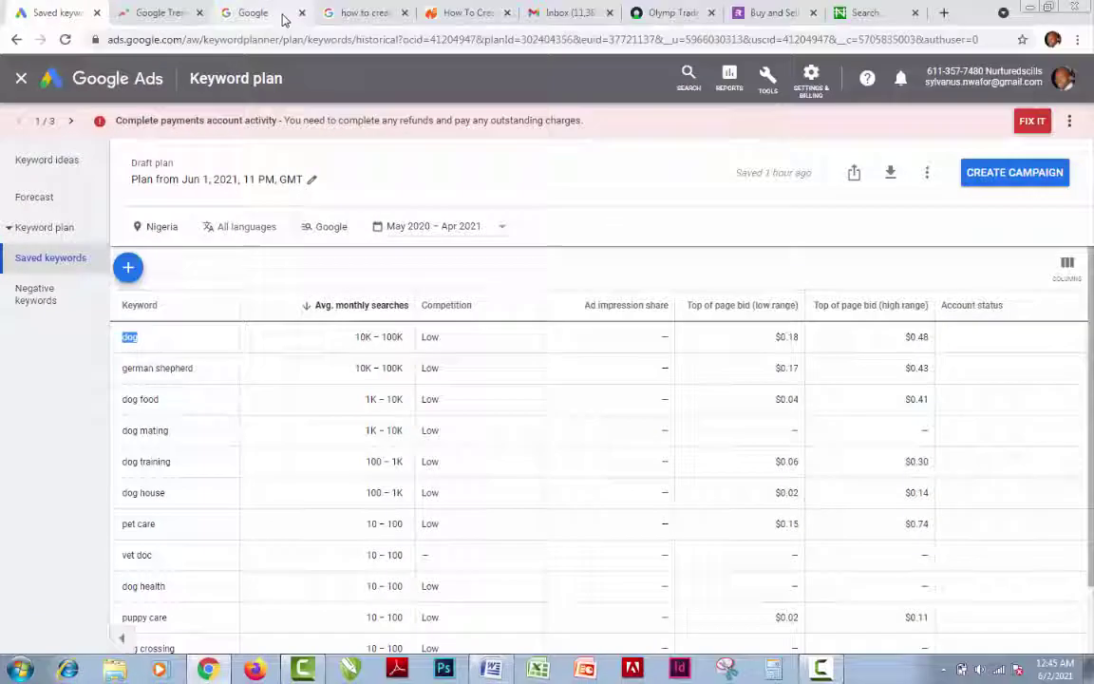
left_click(282, 19)
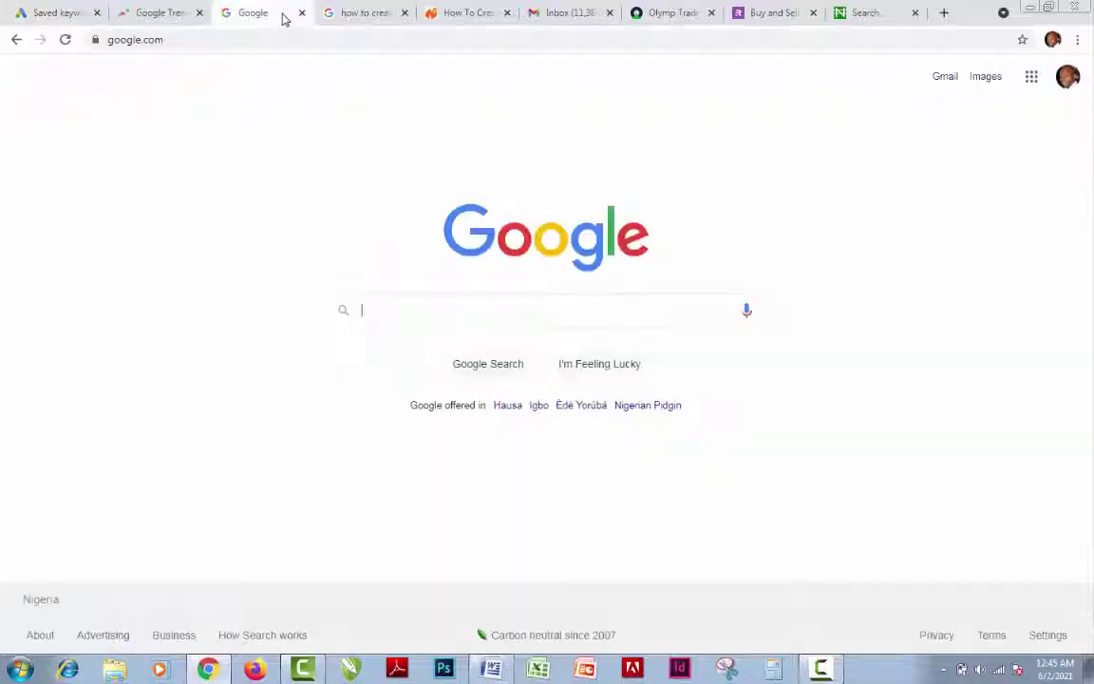
Rerun 'dog nigeria' from recent searches, then trim it to 'dog' and search
left_click(438, 310)
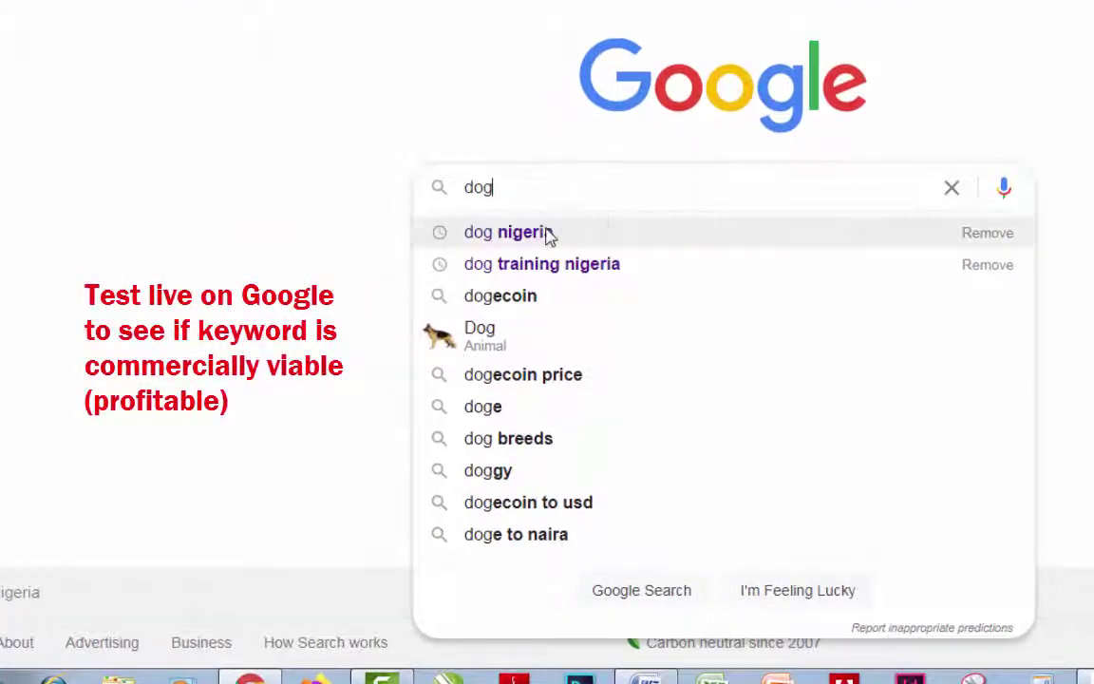
left_click(546, 236)
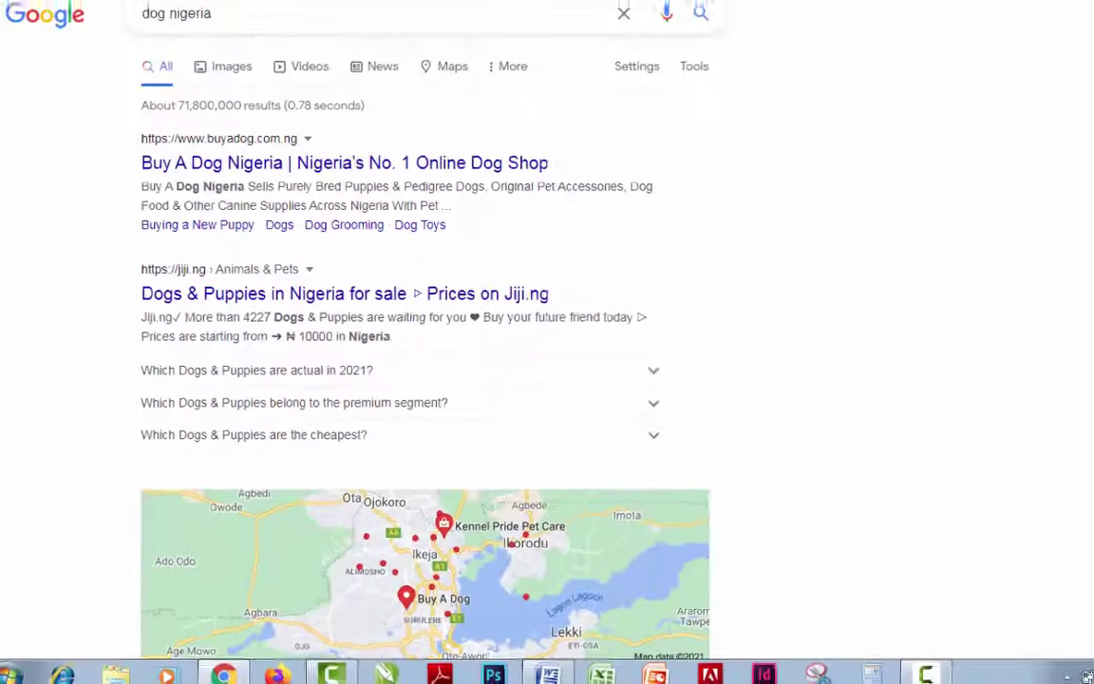
left_click_drag(1091, 142, 1090, 112)
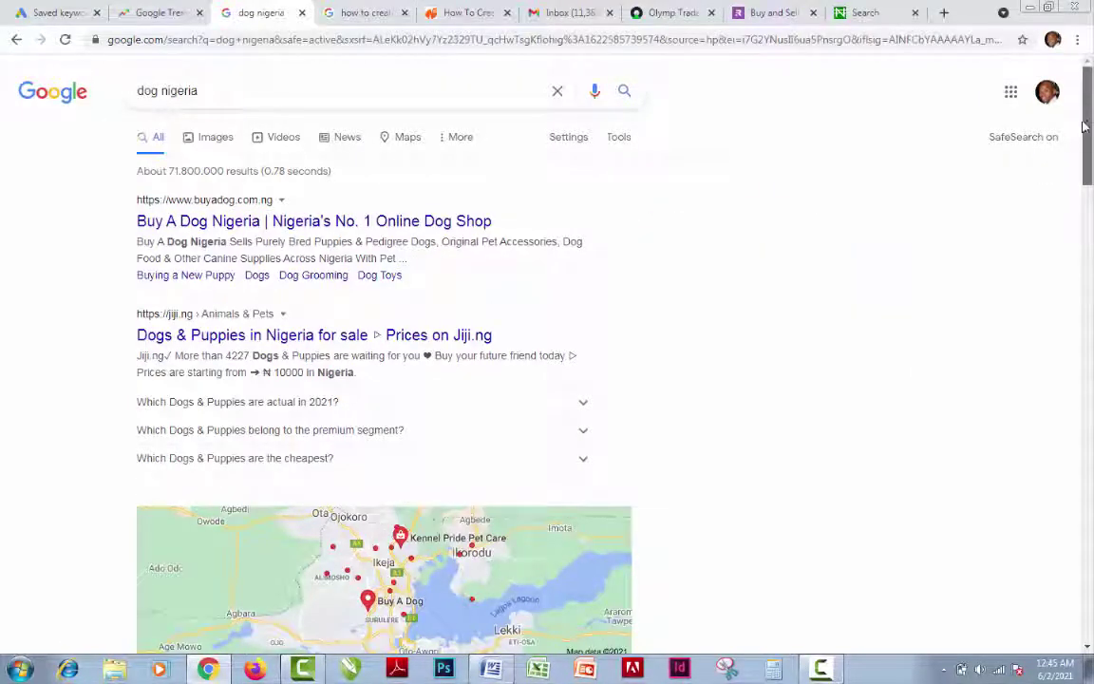
left_click(227, 90)
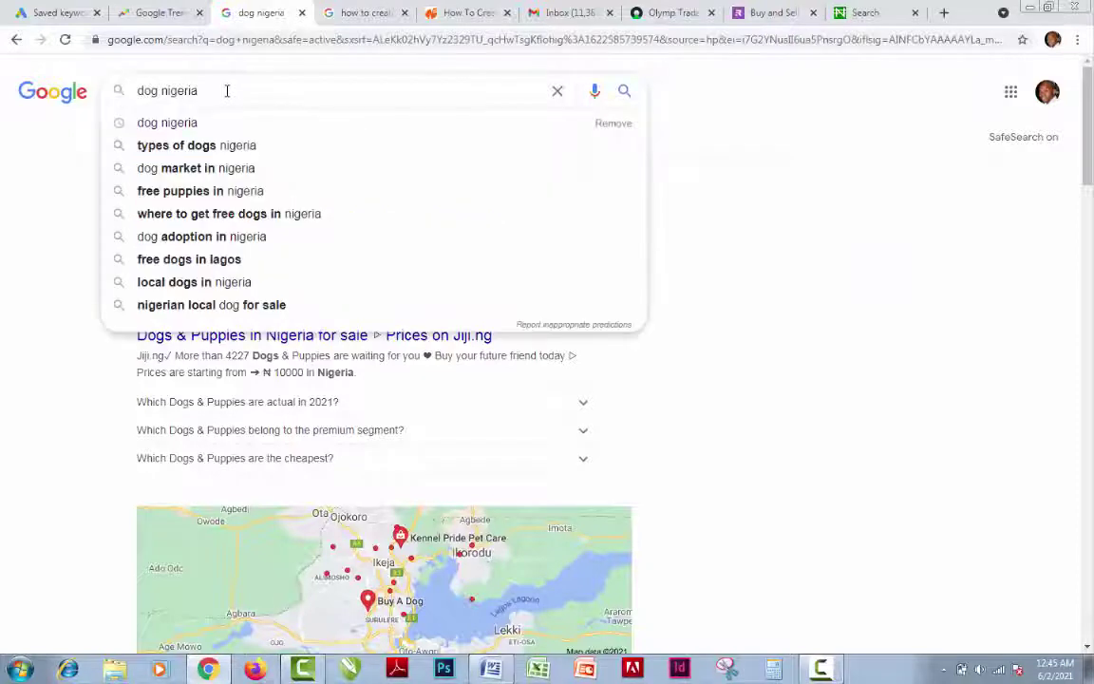
key("BackSpace")
key("BackSpace")
key("BackSpace")
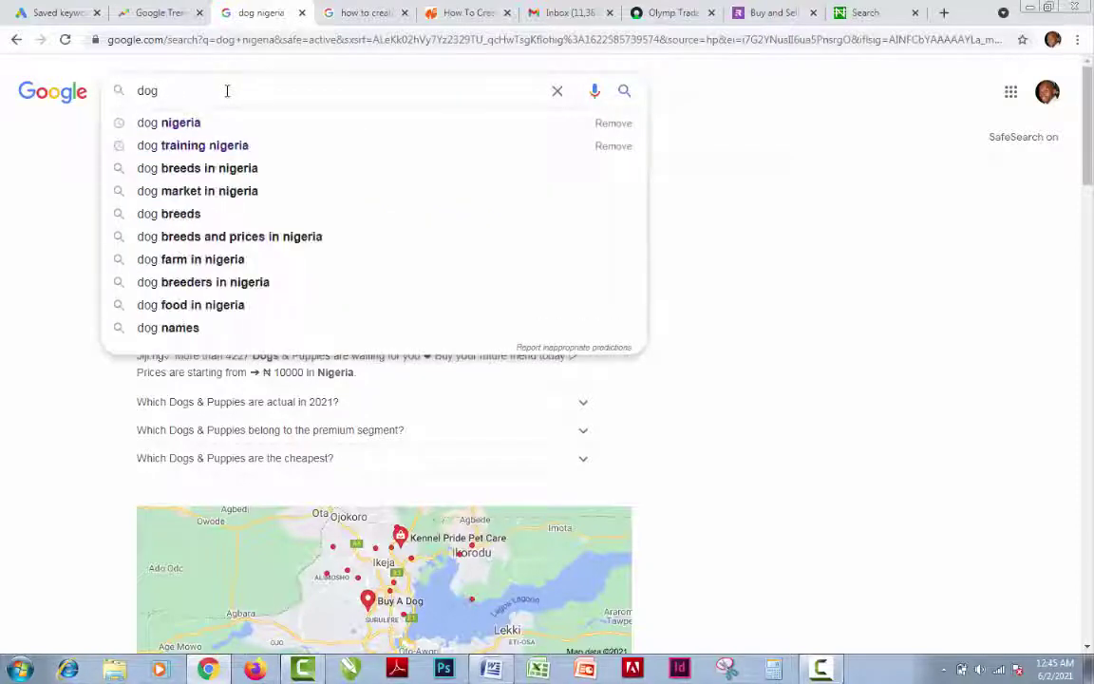
key("Return")
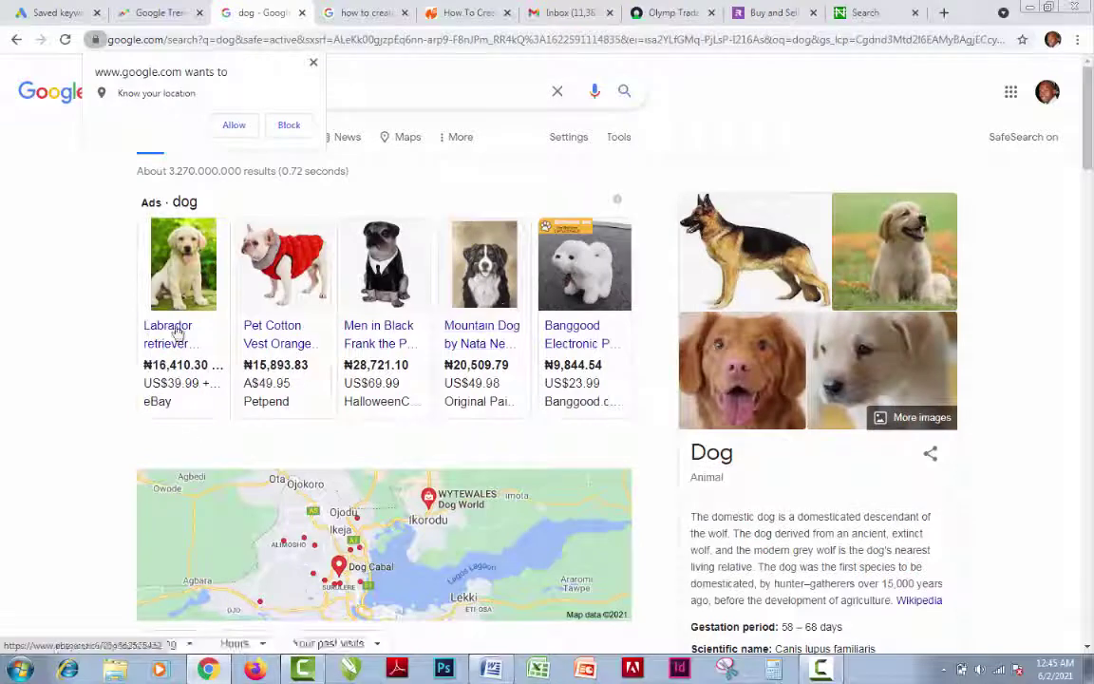
Dismiss the 'Know your location' prompt and scroll down to the dog Related searches
left_click(314, 62)
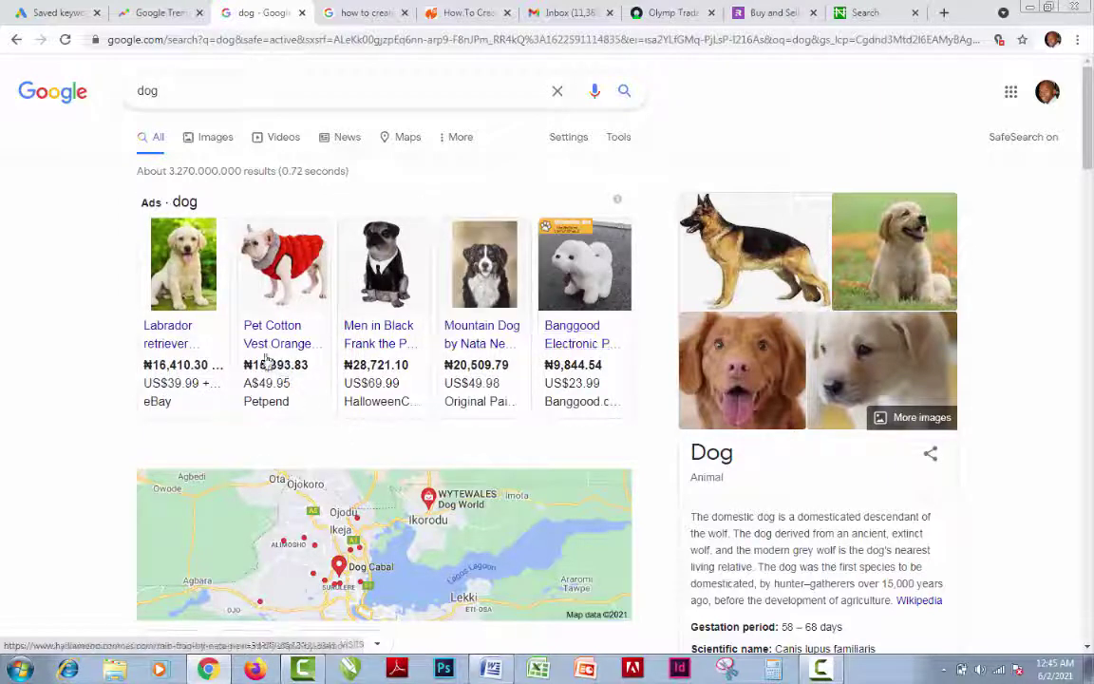
scroll(1083, 142, "down", 1)
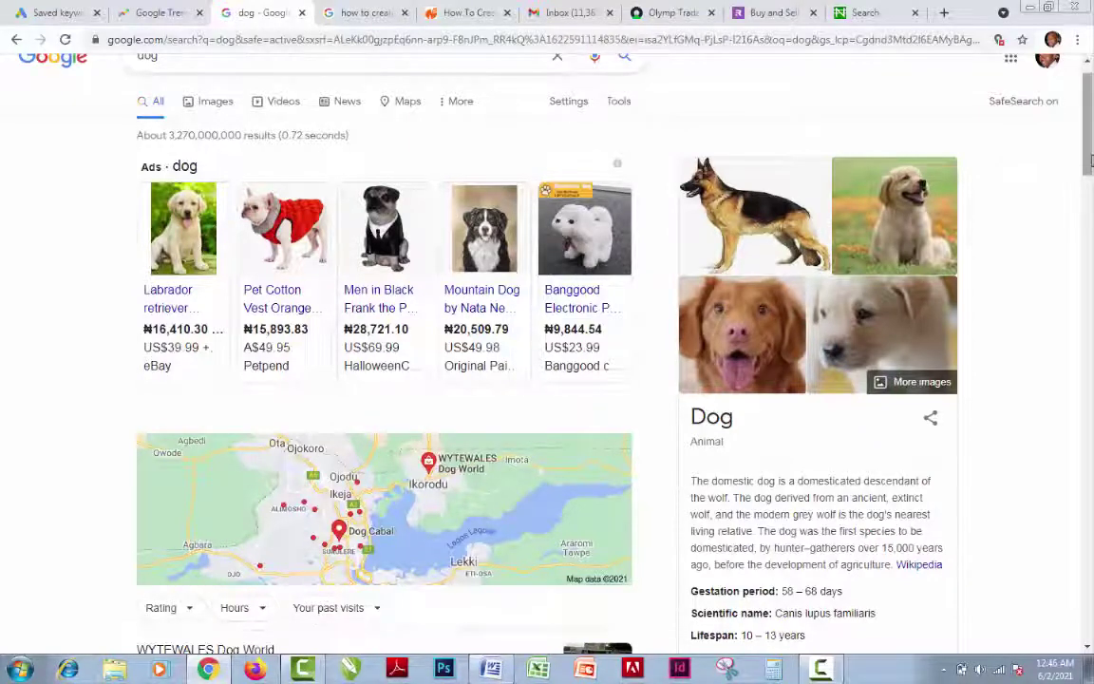
left_click_drag(1090, 161, 1090, 626)
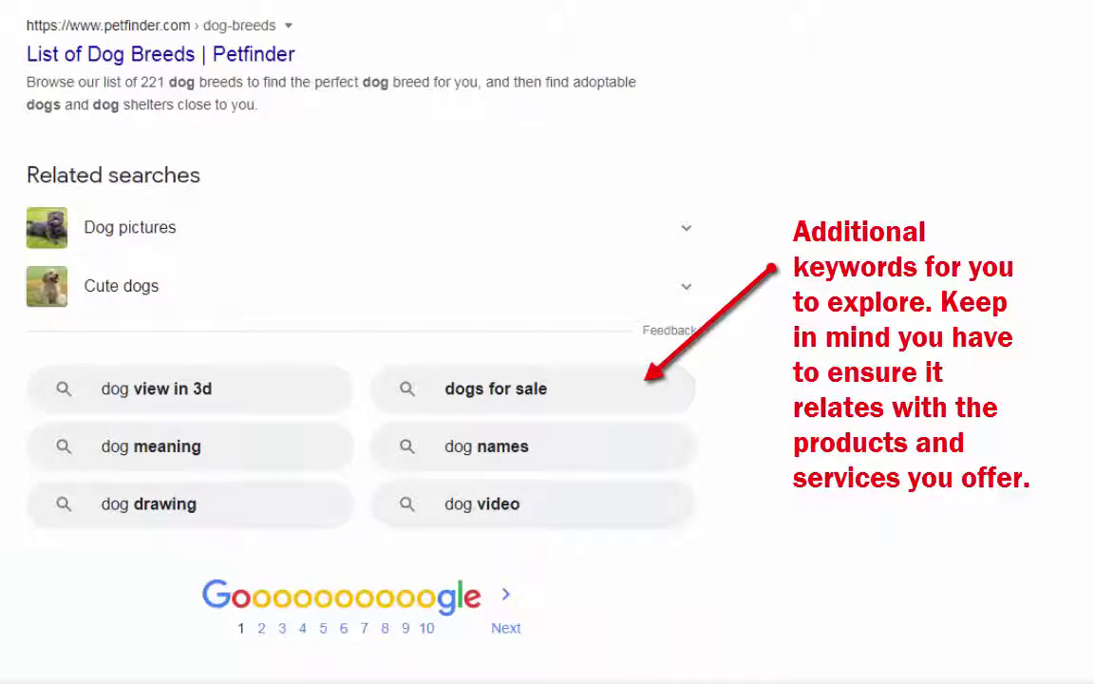
scroll(494, 342, "down", 1)
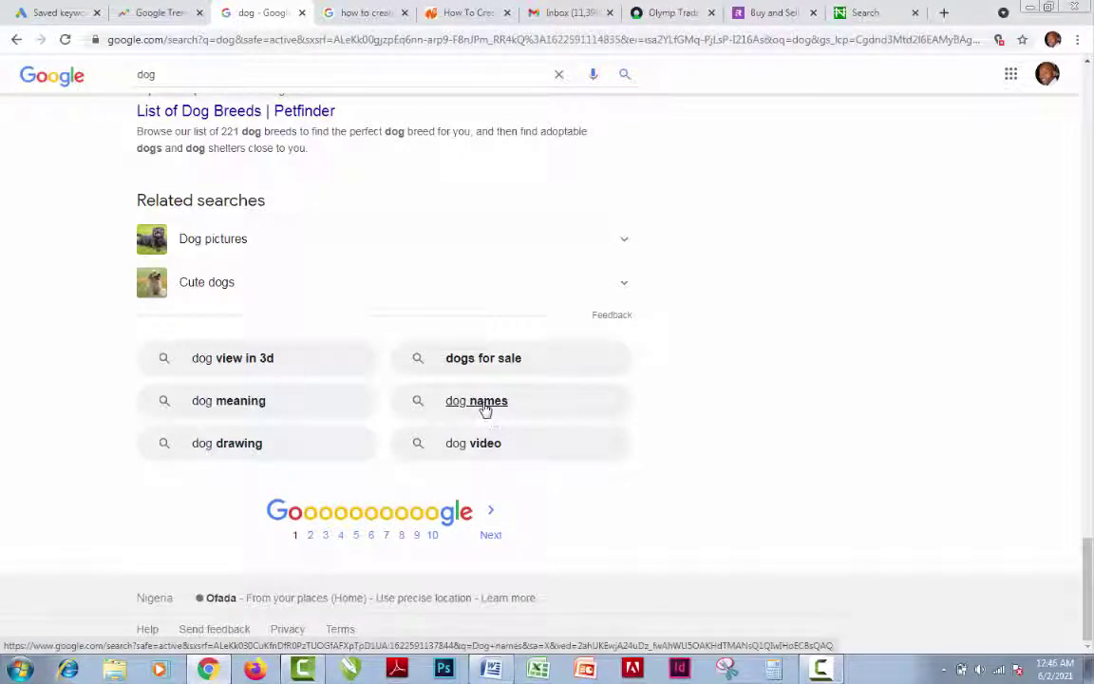
Open the 'dog names' related search in a new tab, review it, then return to 'dog' results
right_click(485, 407)
left_click(521, 417)
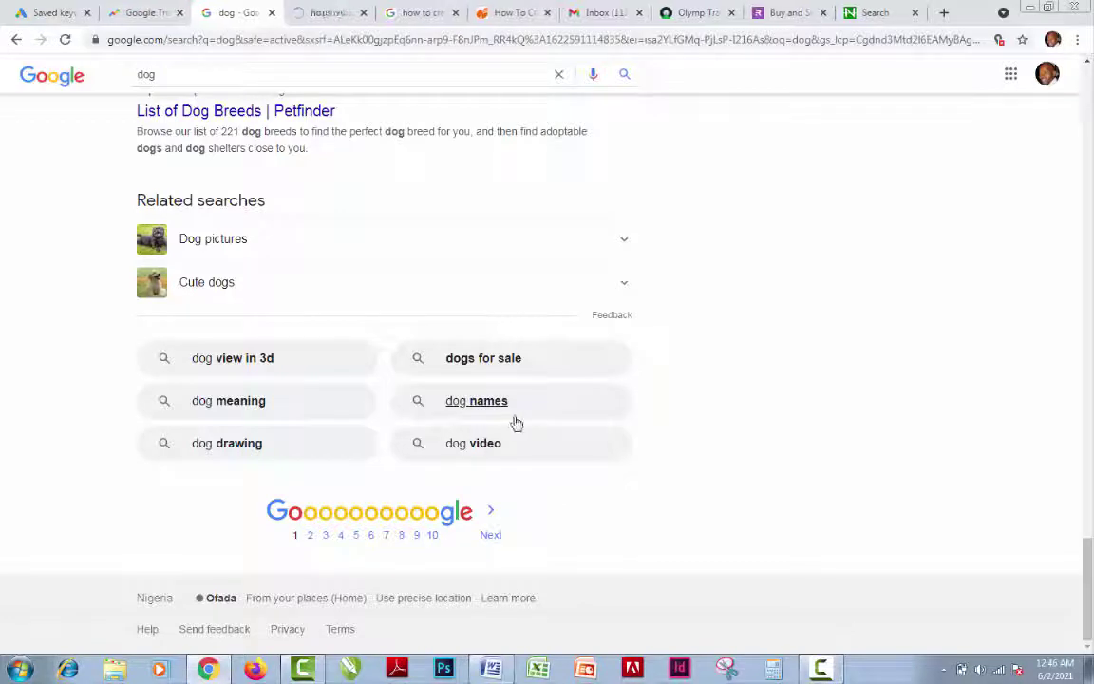
left_click(337, 15)
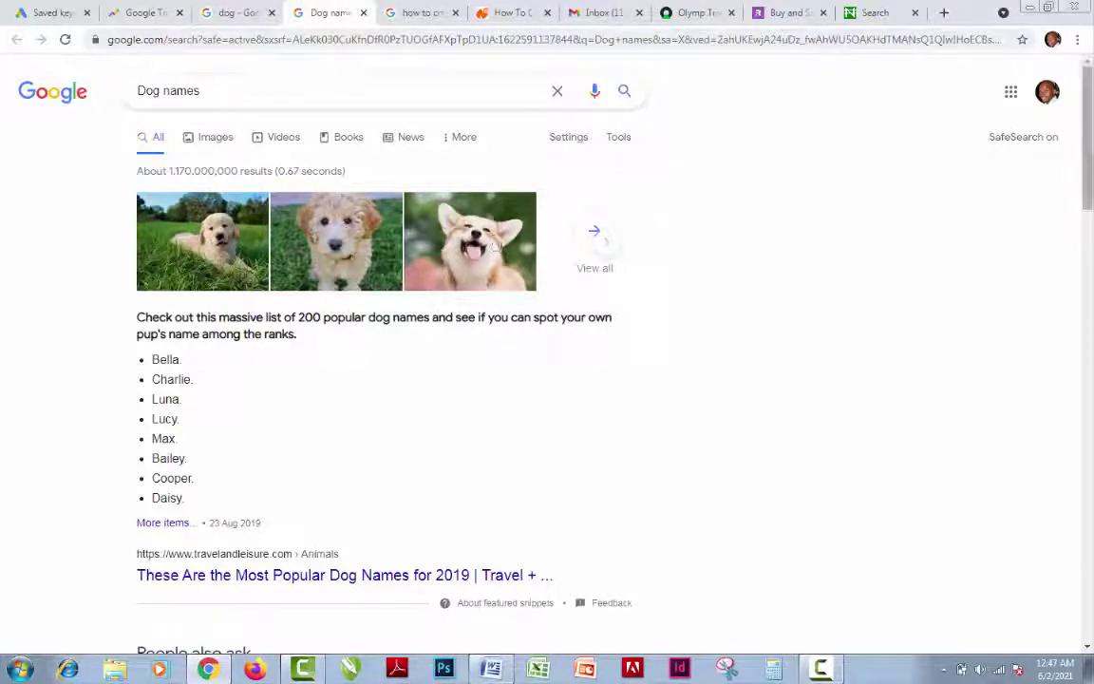
left_click_drag(1090, 164, 1090, 162)
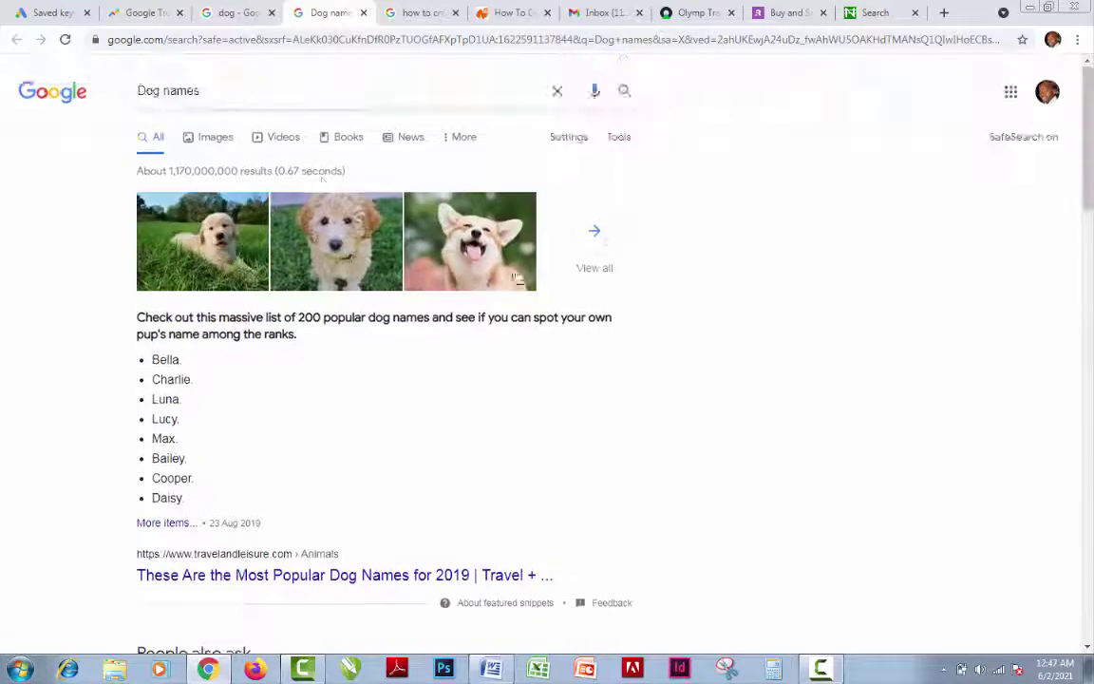
left_click(244, 19)
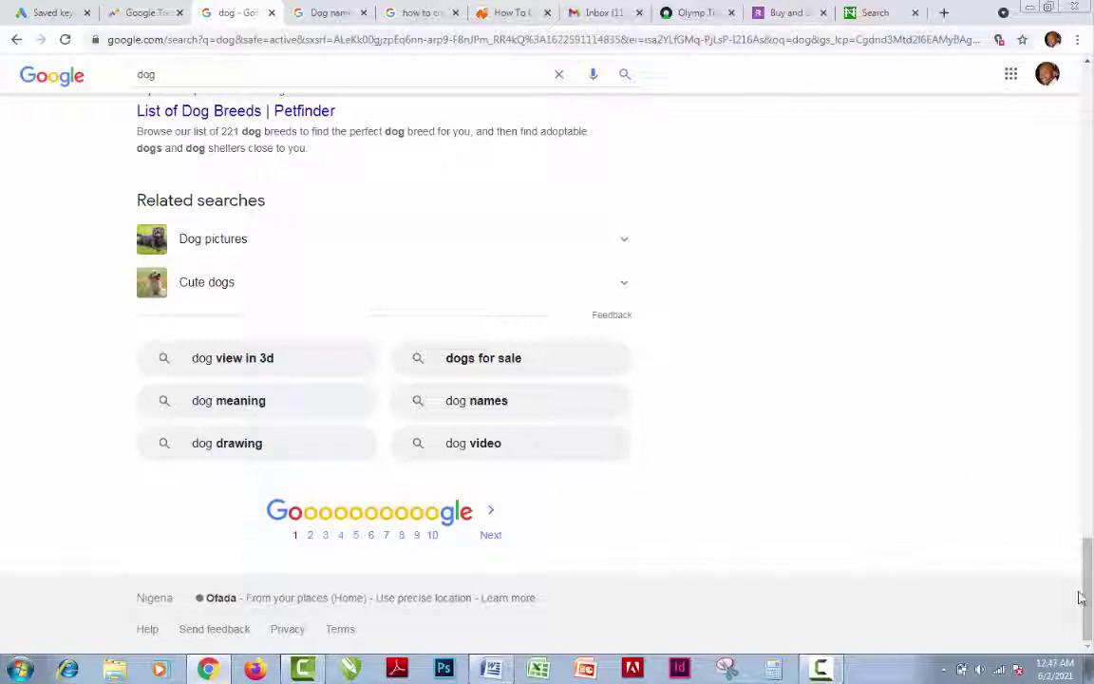
Remove 'dog nigeria' and 'dog names' from the search box's history suggestions
left_click_drag(1080, 596, 1090, 587)
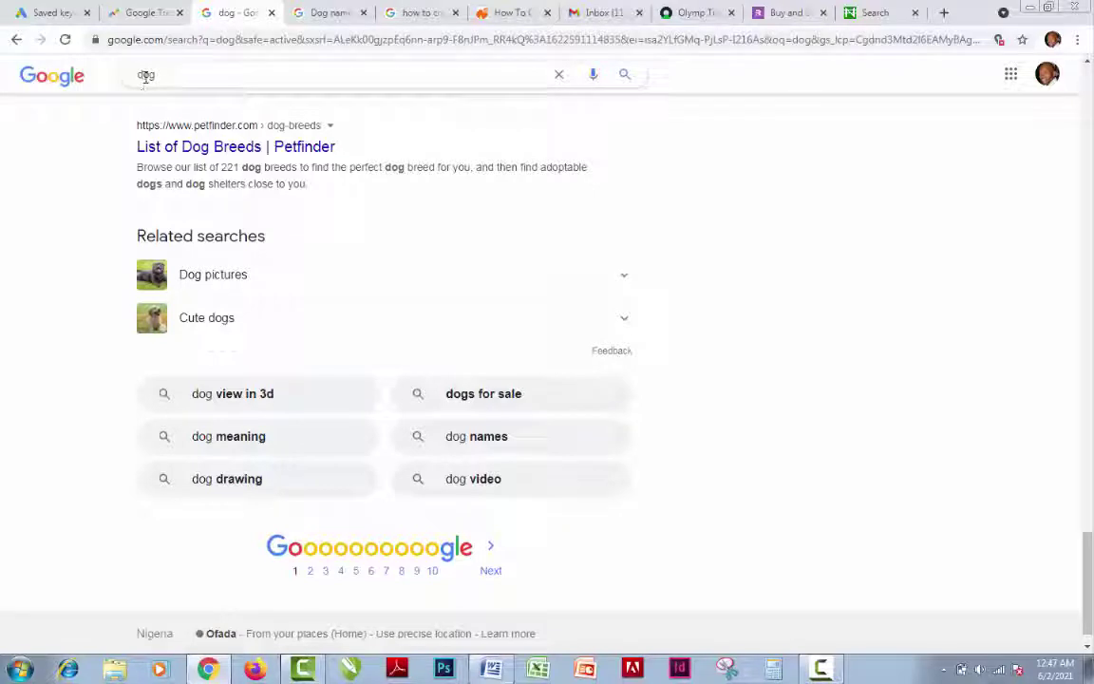
left_click_drag(1082, 550, 1086, 67)
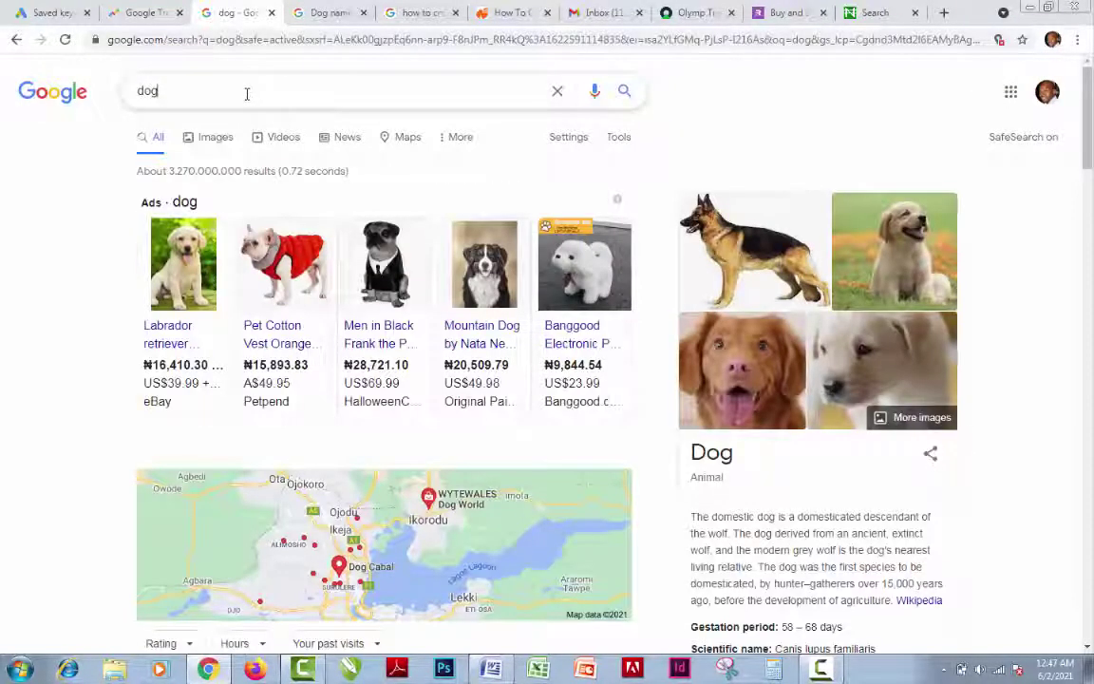
left_click(246, 93)
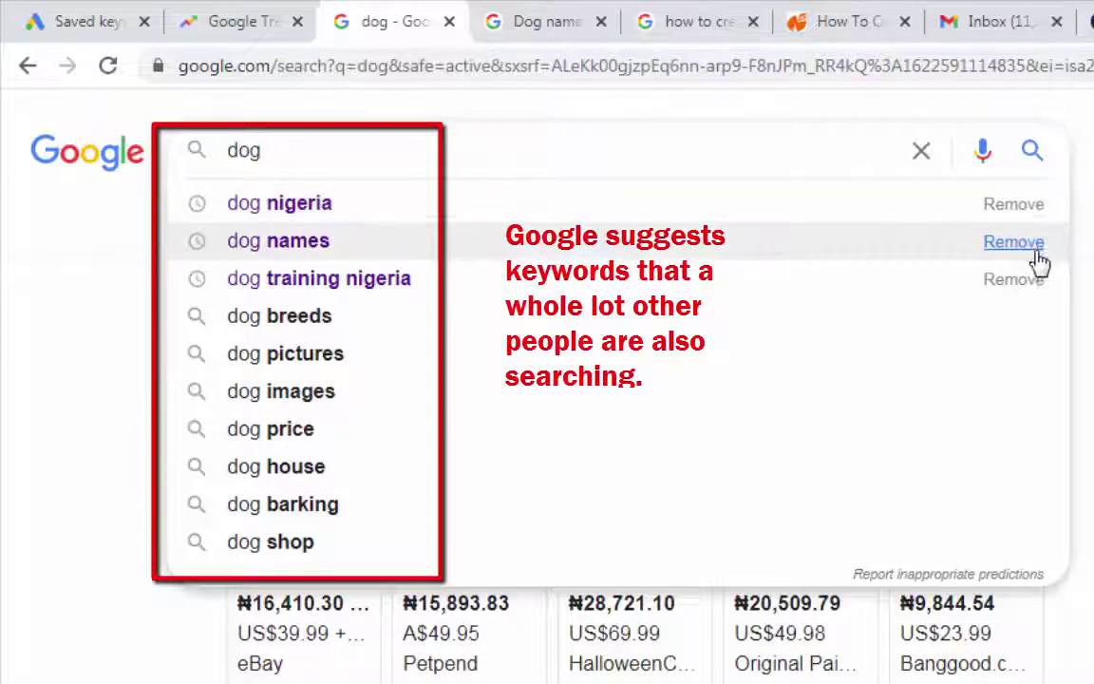
left_click(1039, 249)
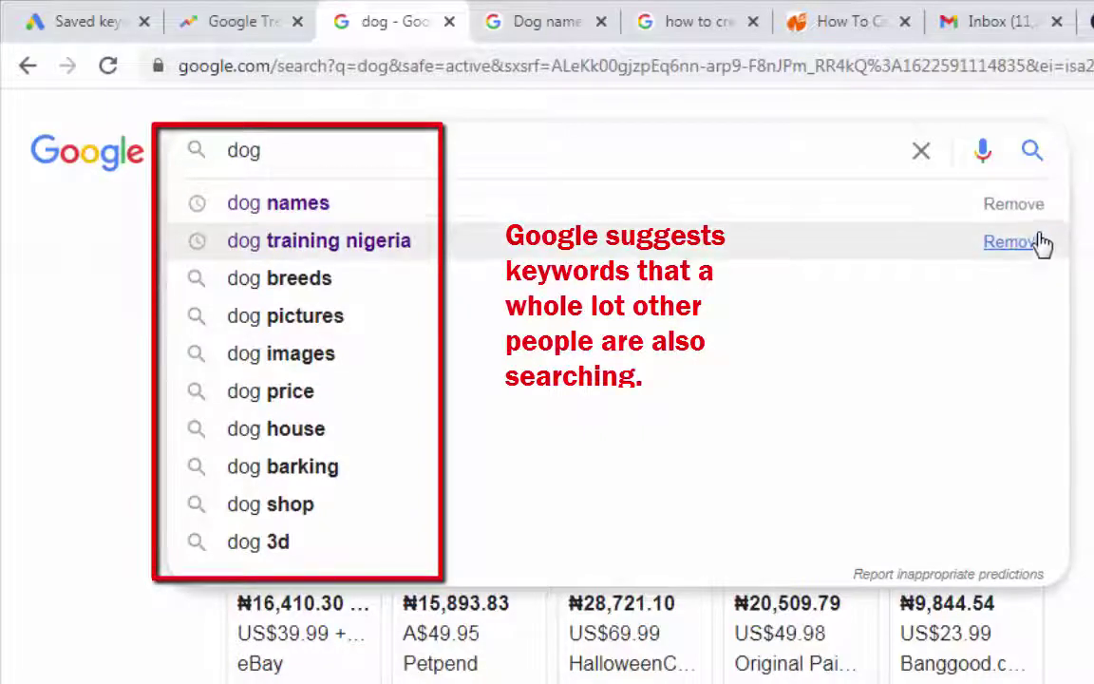
left_click(1021, 209)
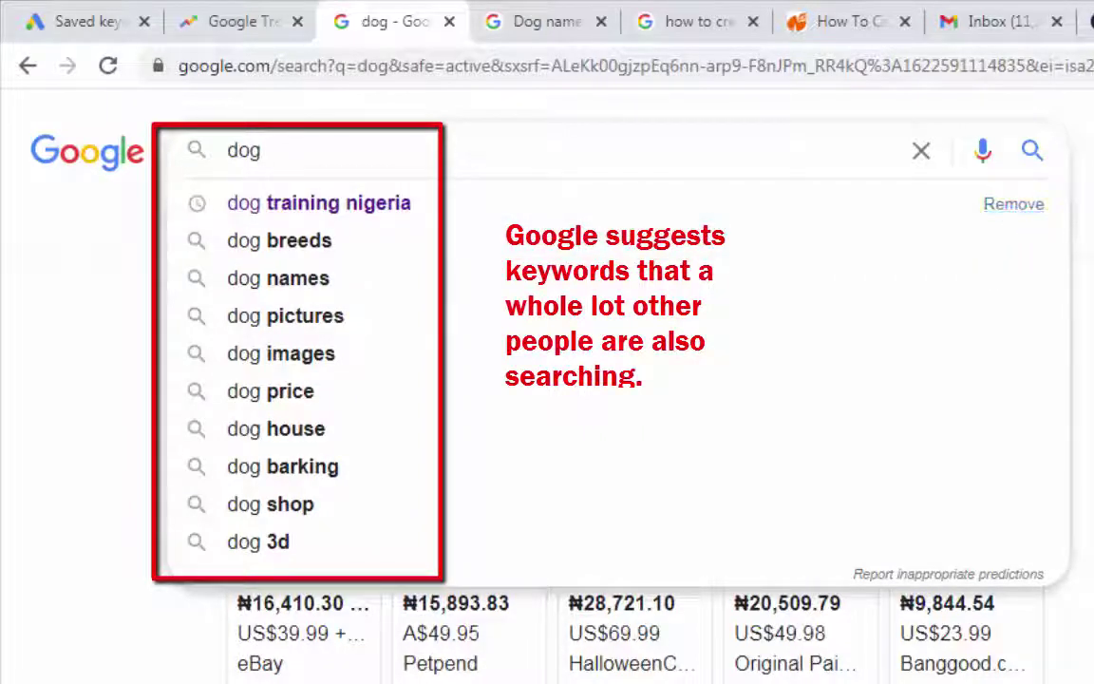
Retype 'dog' to check the remaining autocomplete suggestions, then clear the search box
left_click_drag(315, 150, 5, 147)
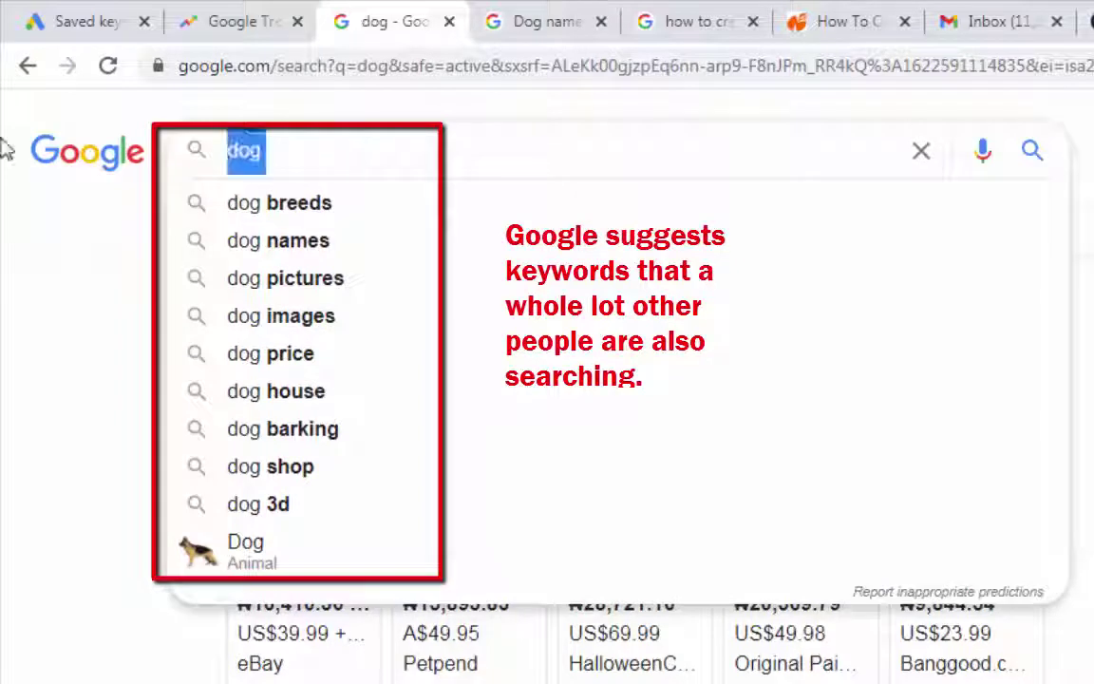
type("do")
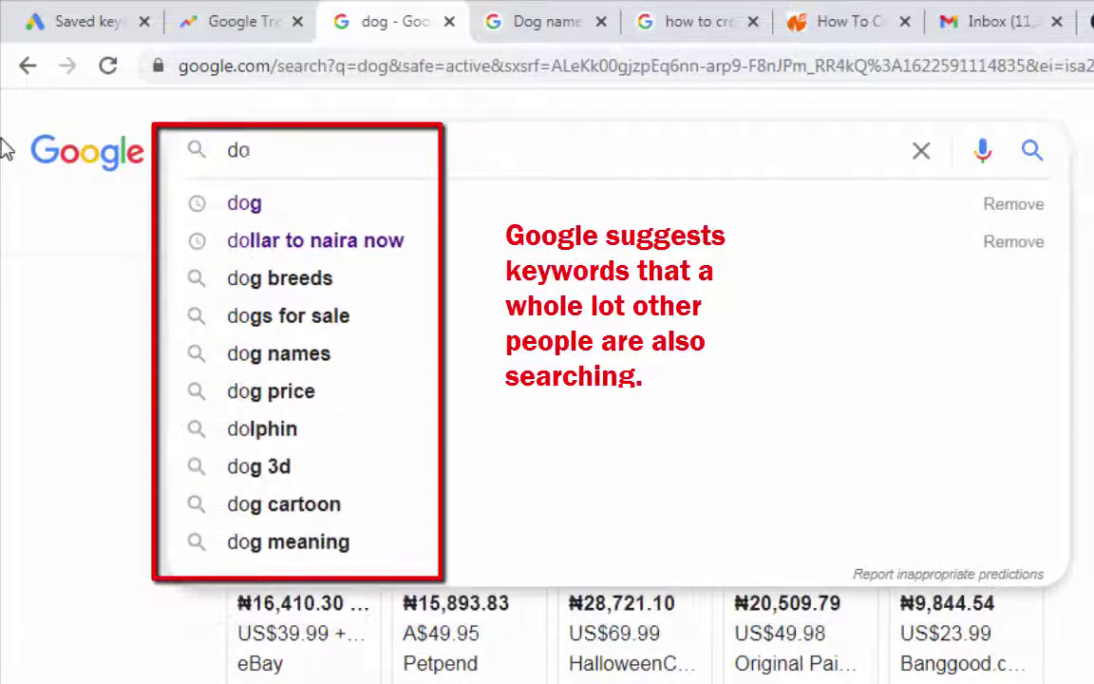
type("g")
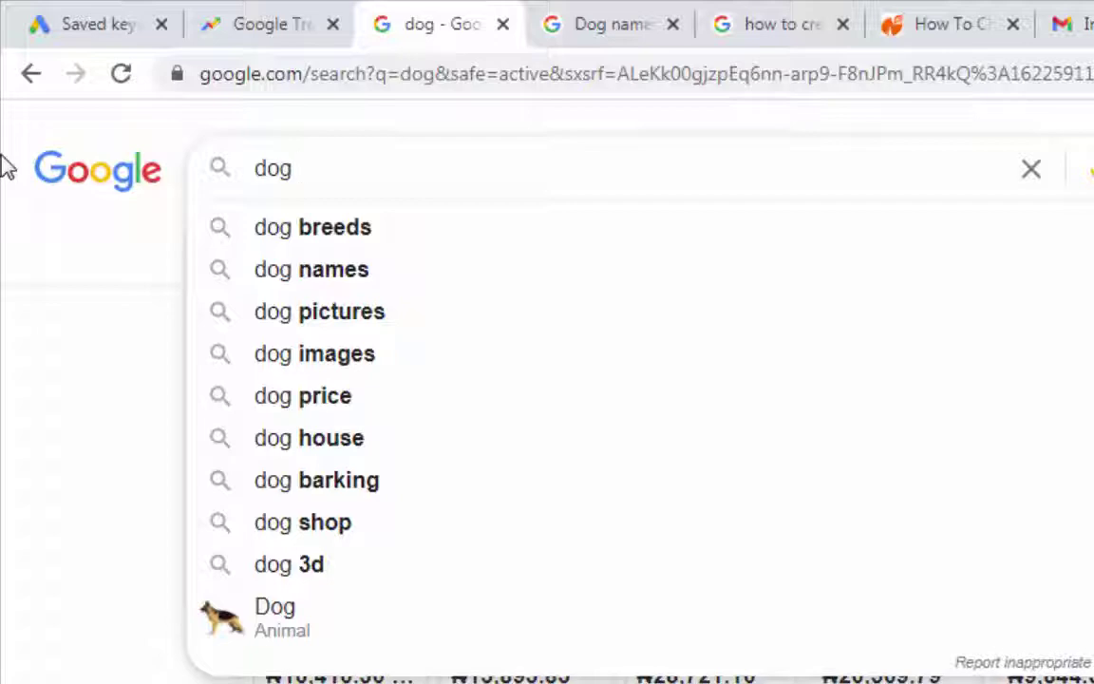
left_click(1035, 173)
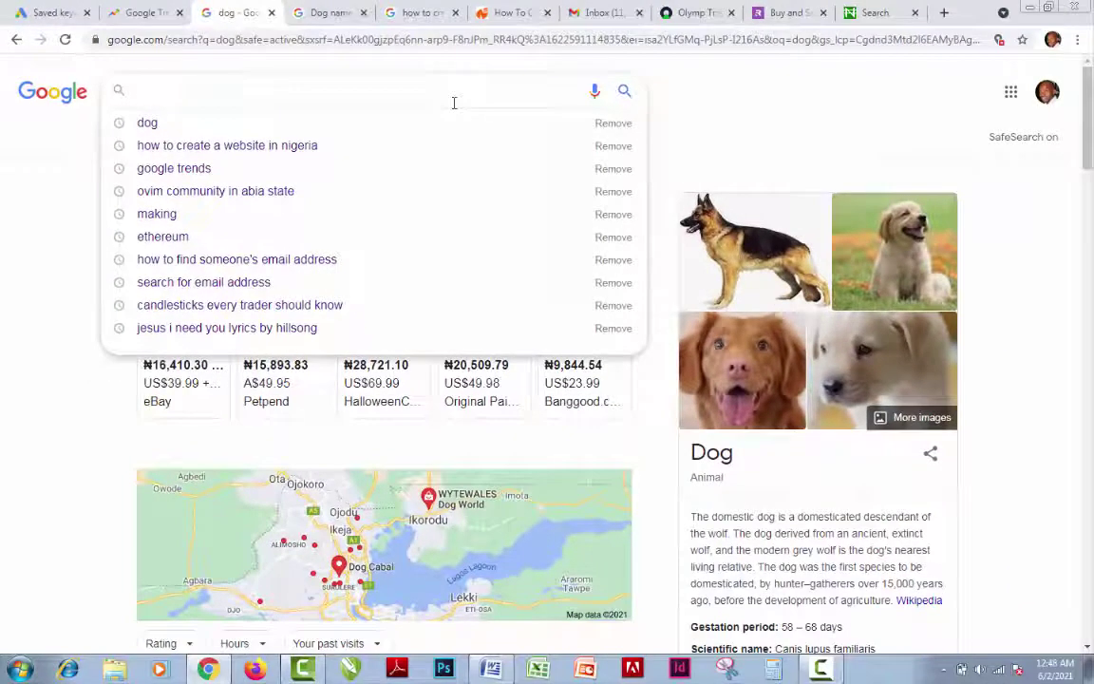
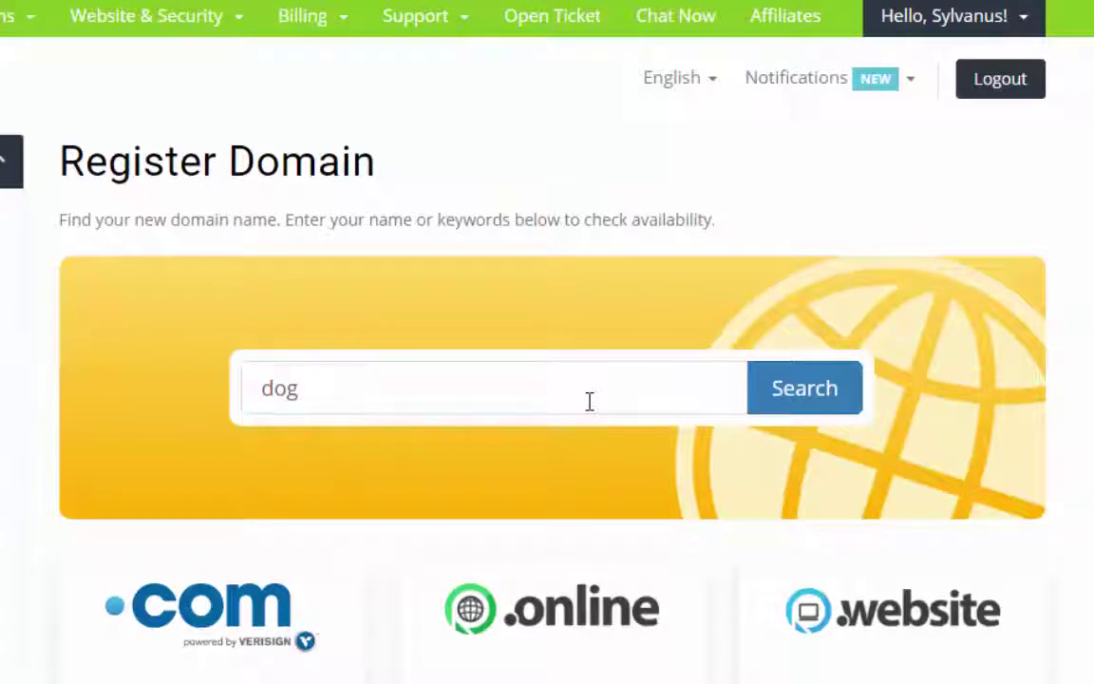
Search for dognigeria.com and confirm it is available at =N=4800.00, alongside cheaper extensions
type("nigeria")
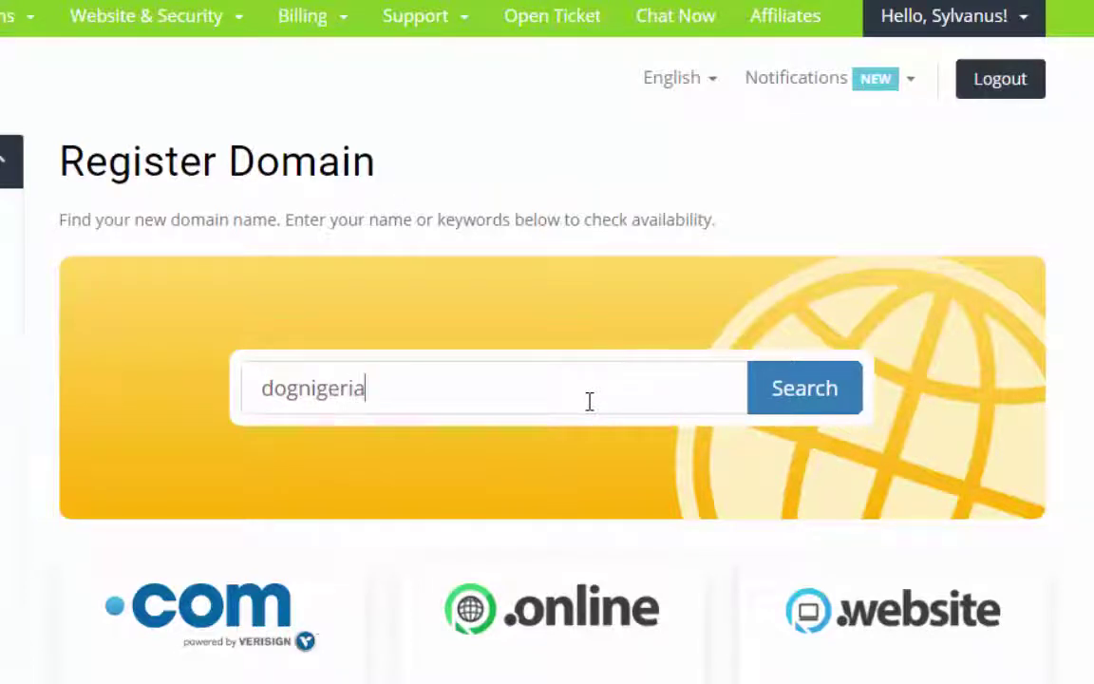
type(".com")
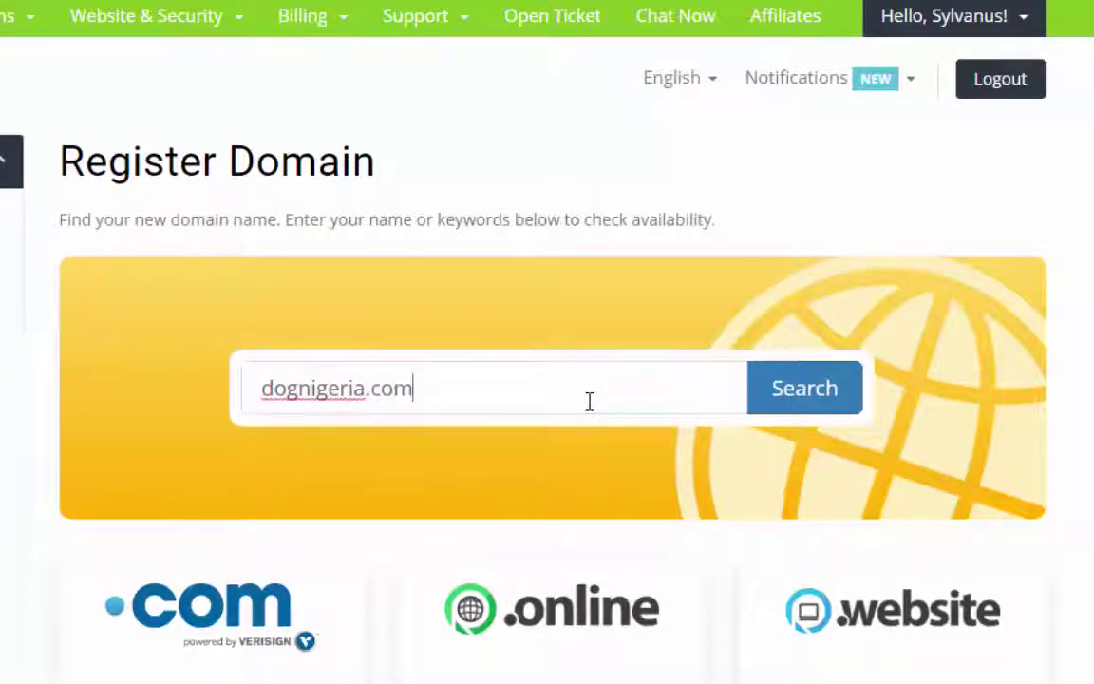
left_click(809, 397)
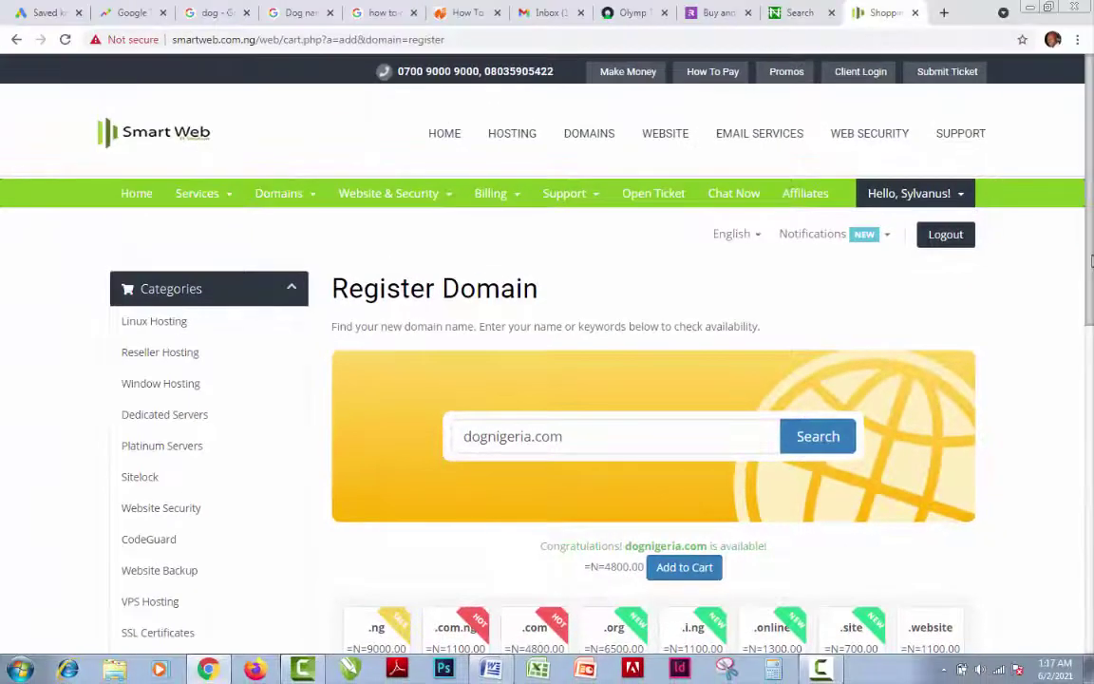
scroll(570, 380, "down", 1)
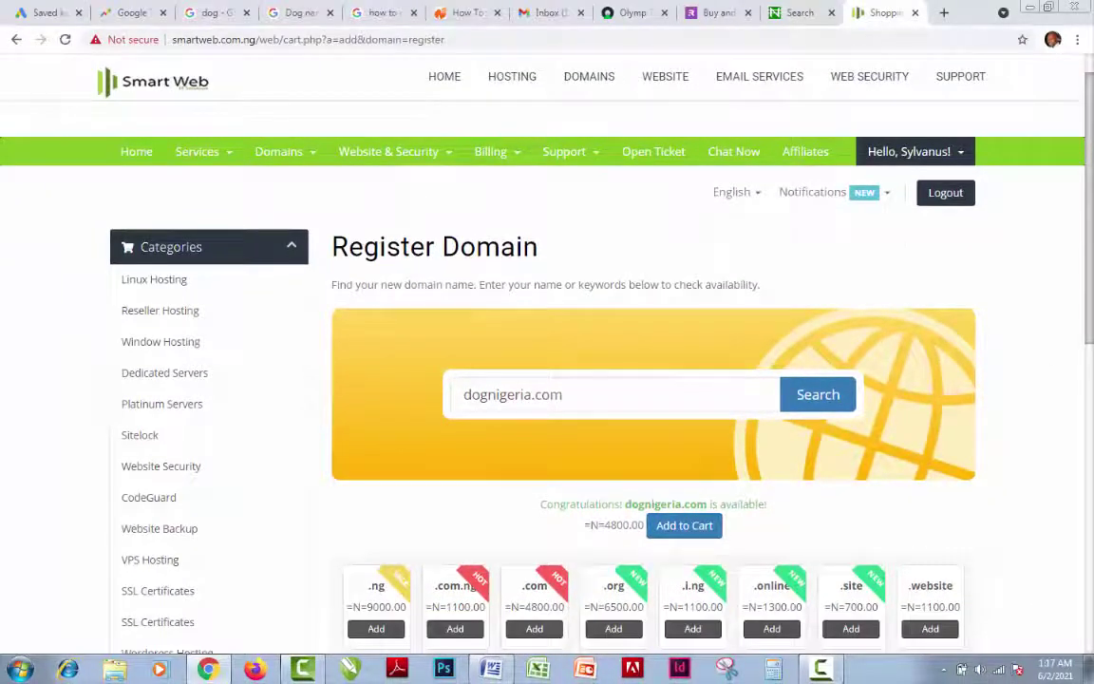
scroll(570, 475, "down", 1)
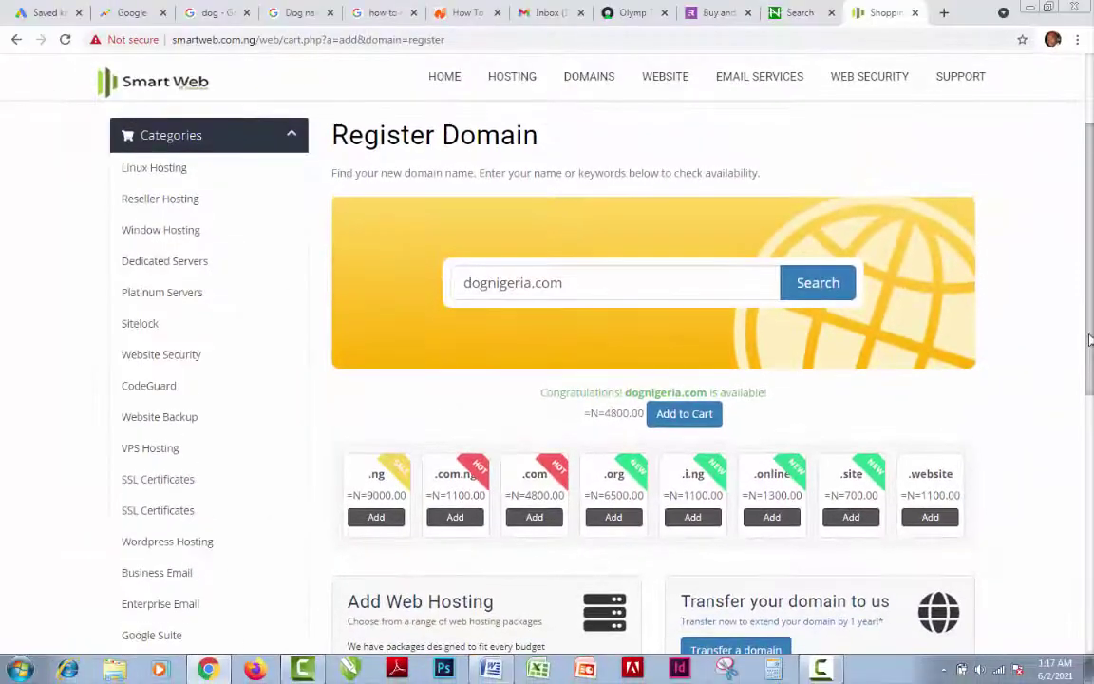
scroll(1093, 226, "up", 1)
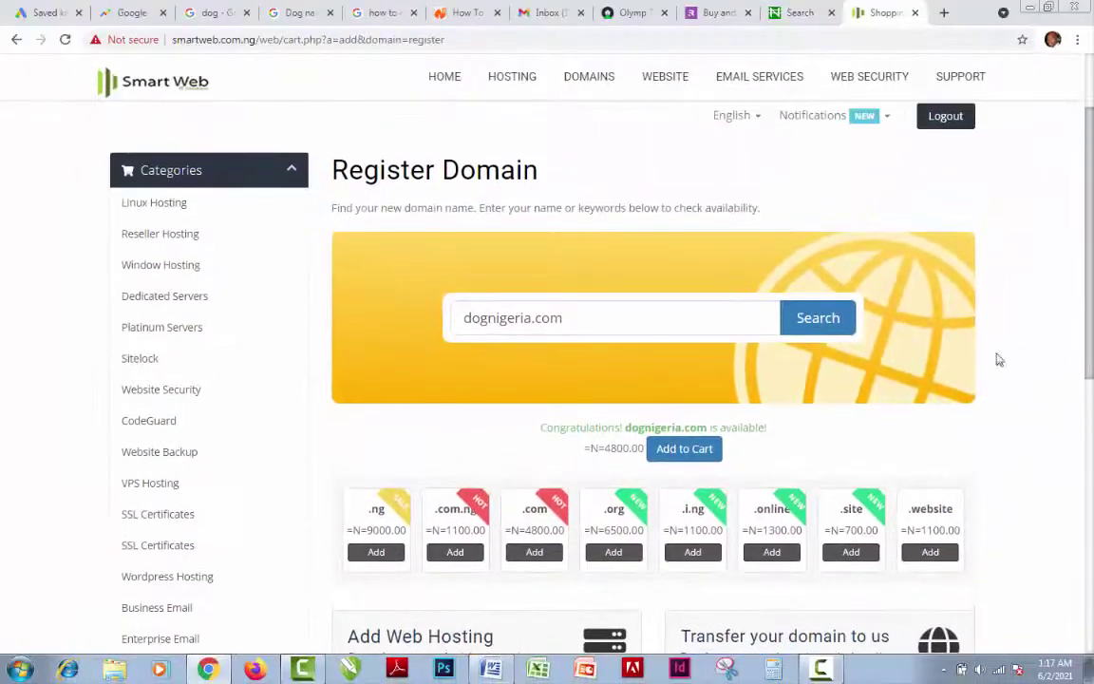
Add dognigeria.com to the cart, keep default nameservers, and reach the =N=4800.00 review summary
left_click(704, 459)
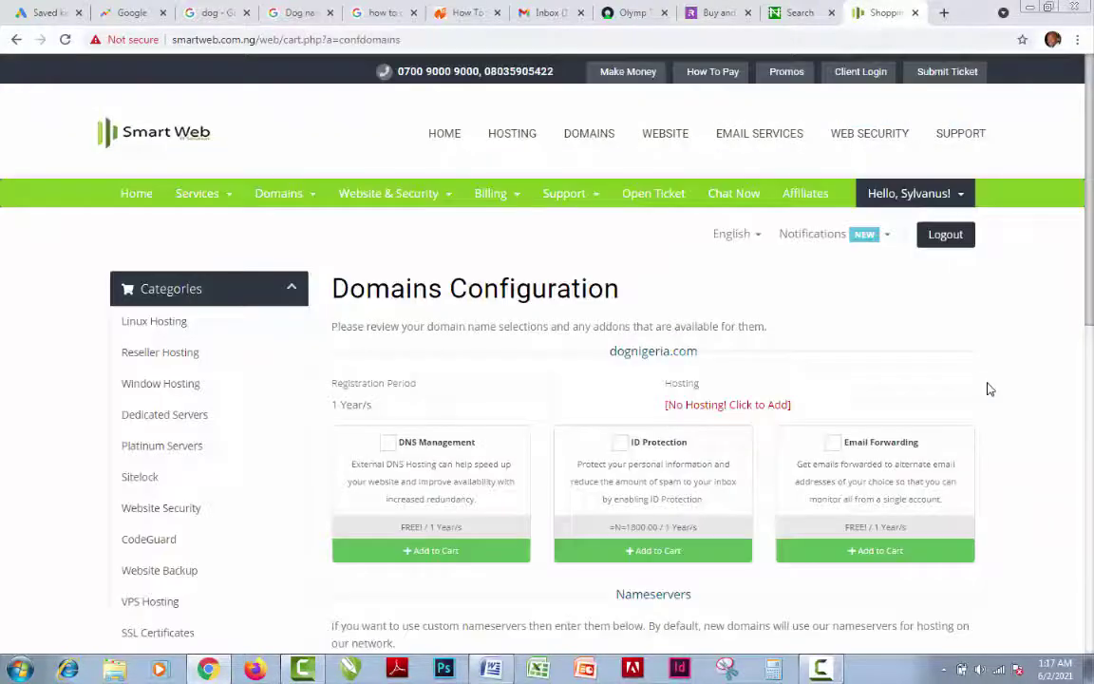
scroll(983, 248, "down", 1)
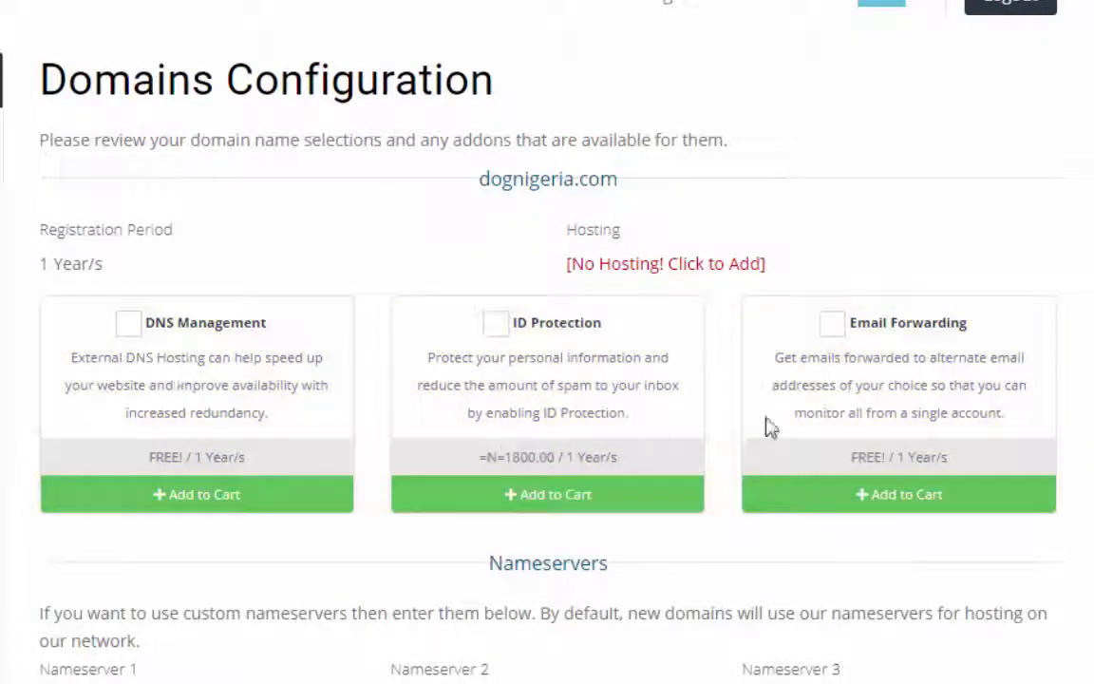
scroll(548, 380, "down", 5)
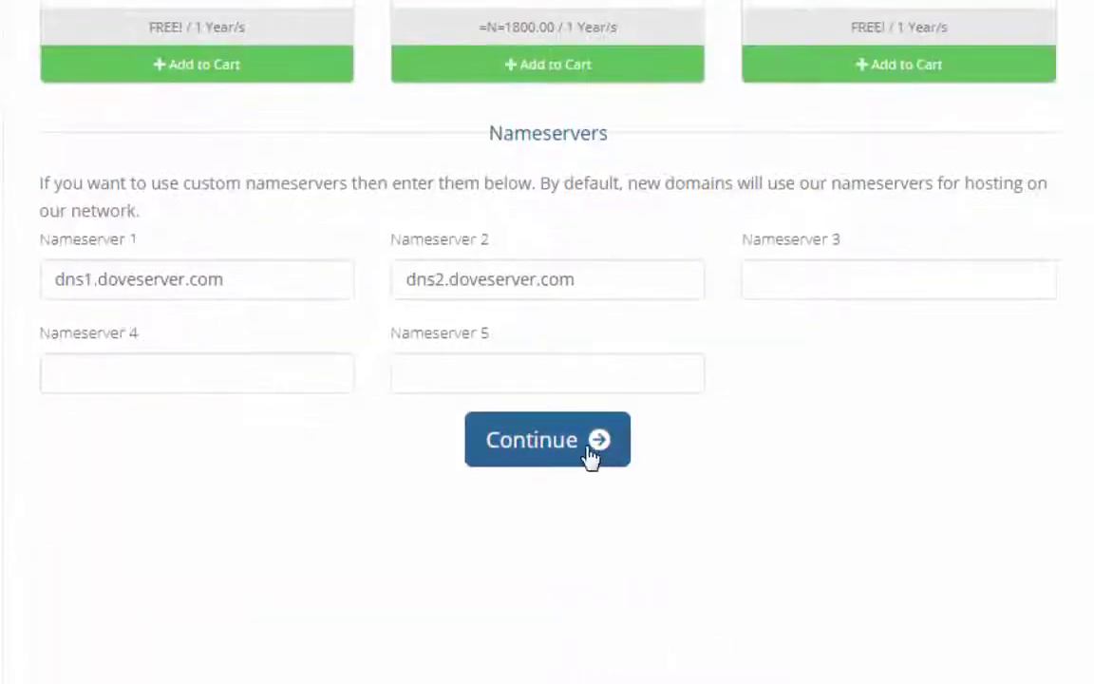
left_click(589, 458)
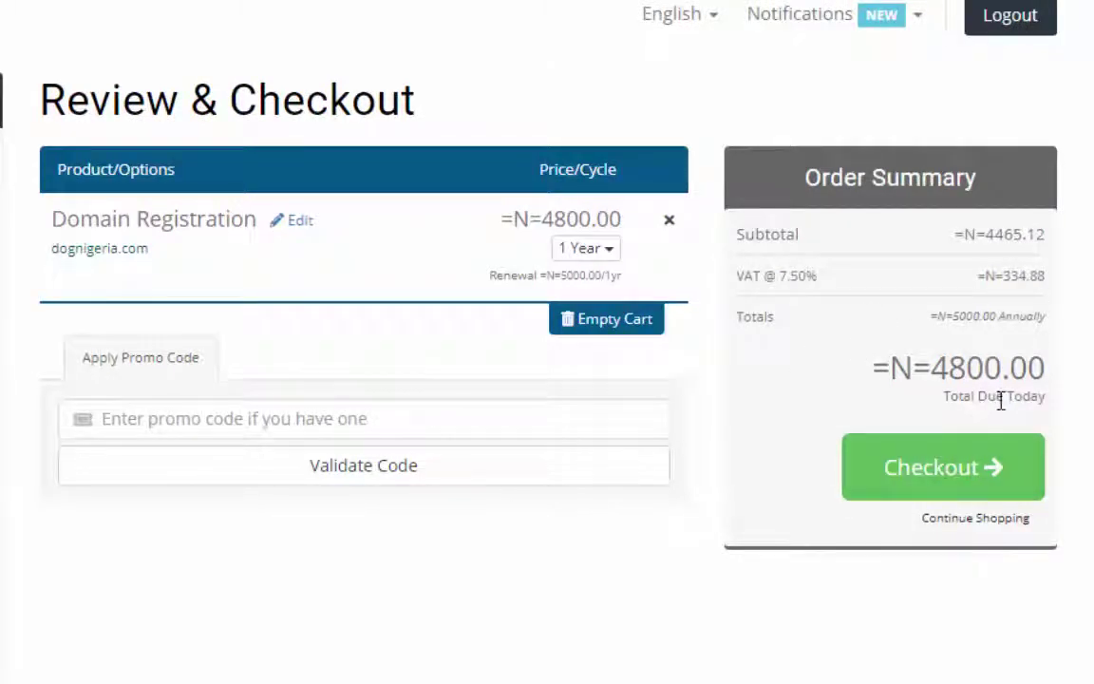
Proceed to checkout and attempt to submit the dognigeria.com order
left_click(1009, 487)
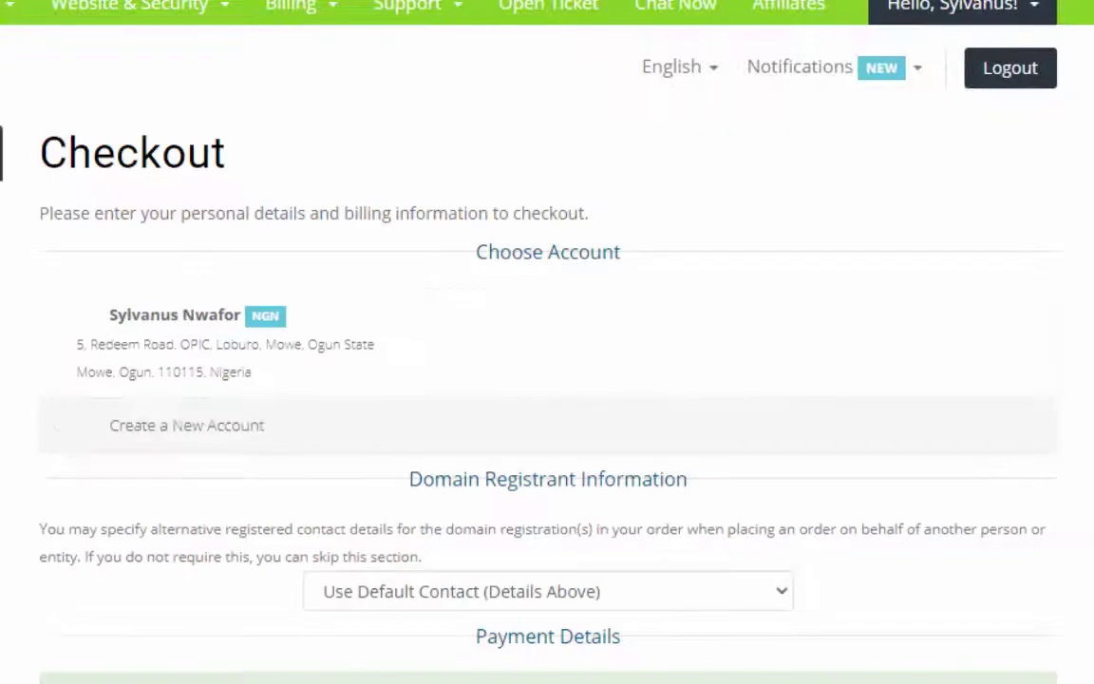
scroll(547, 342, "down", 3)
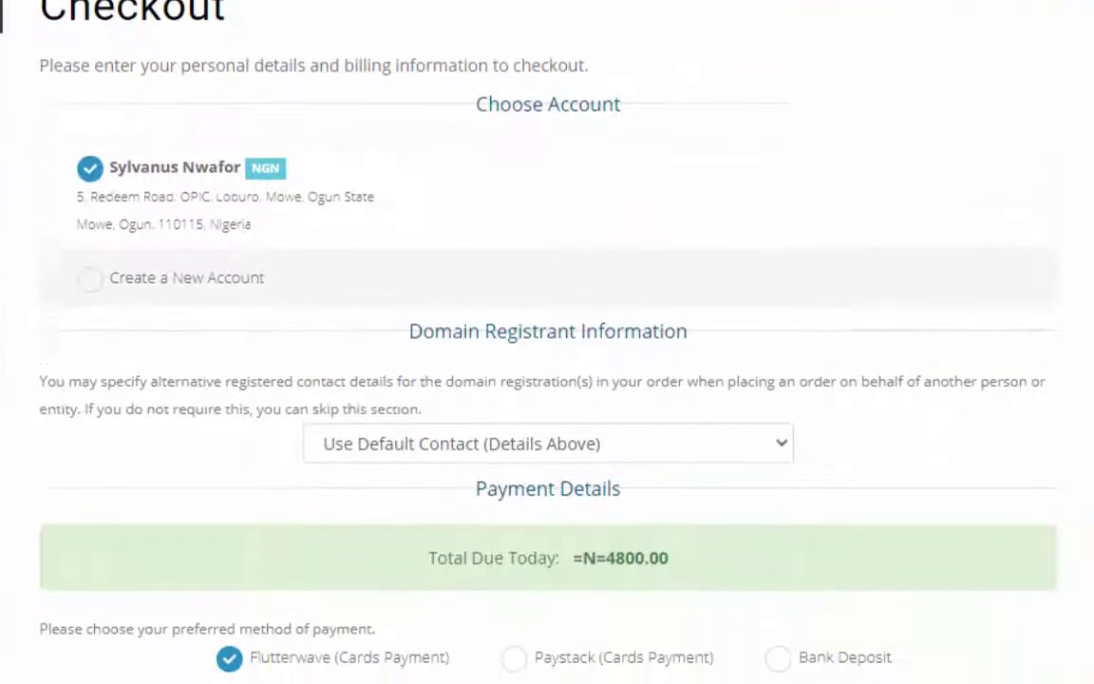
scroll(547, 342, "down", 2)
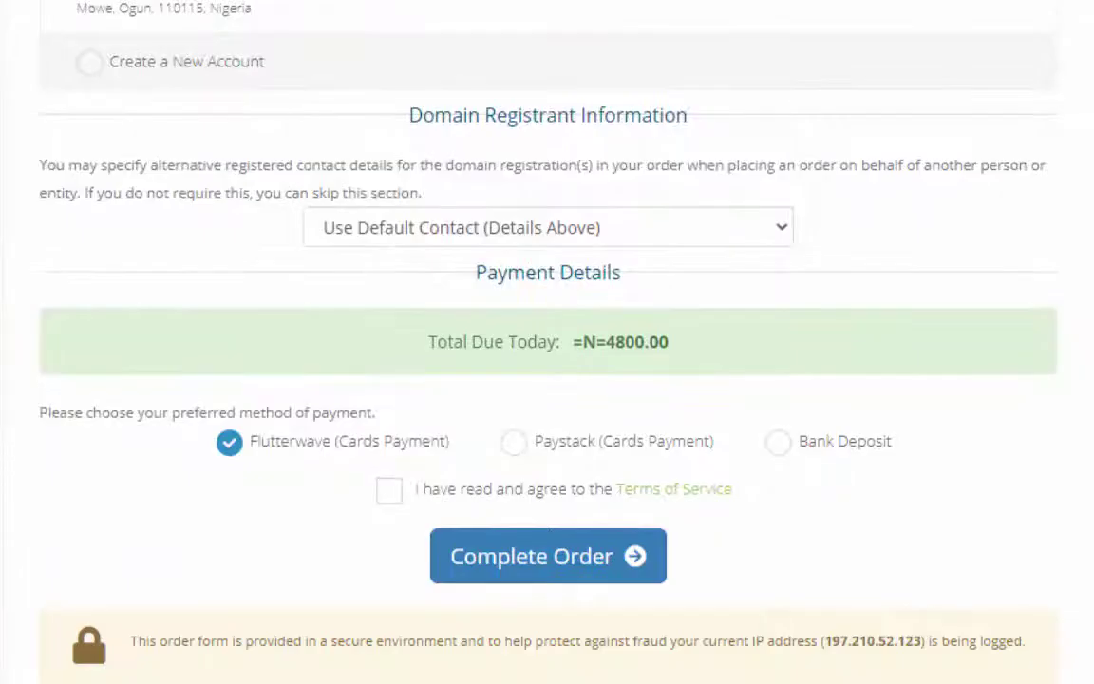
scroll(788, 568, "down", 1)
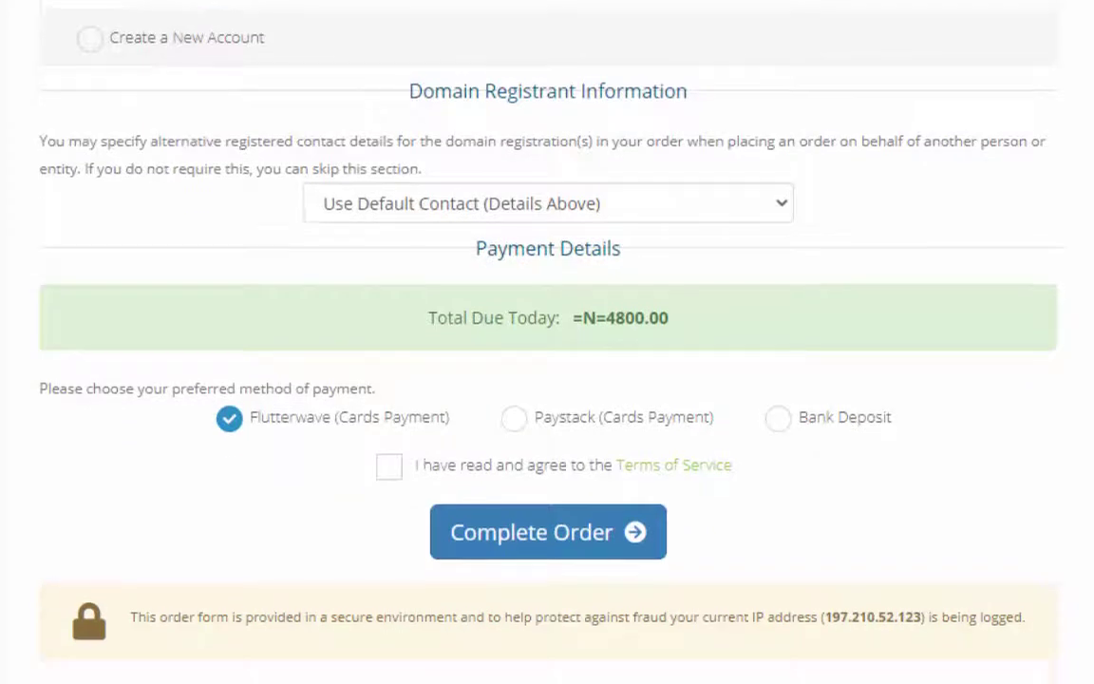
left_click(593, 555)
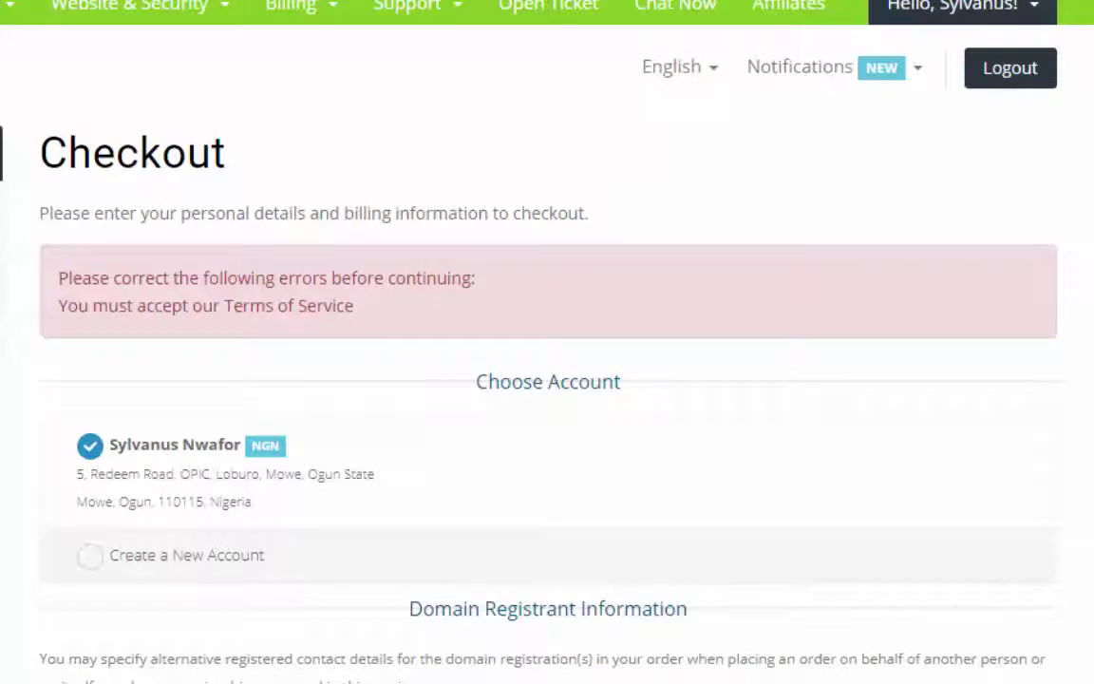
Accept the Terms of Service and complete the order, generating an unpaid invoice
scroll(547, 342, "down", 6)
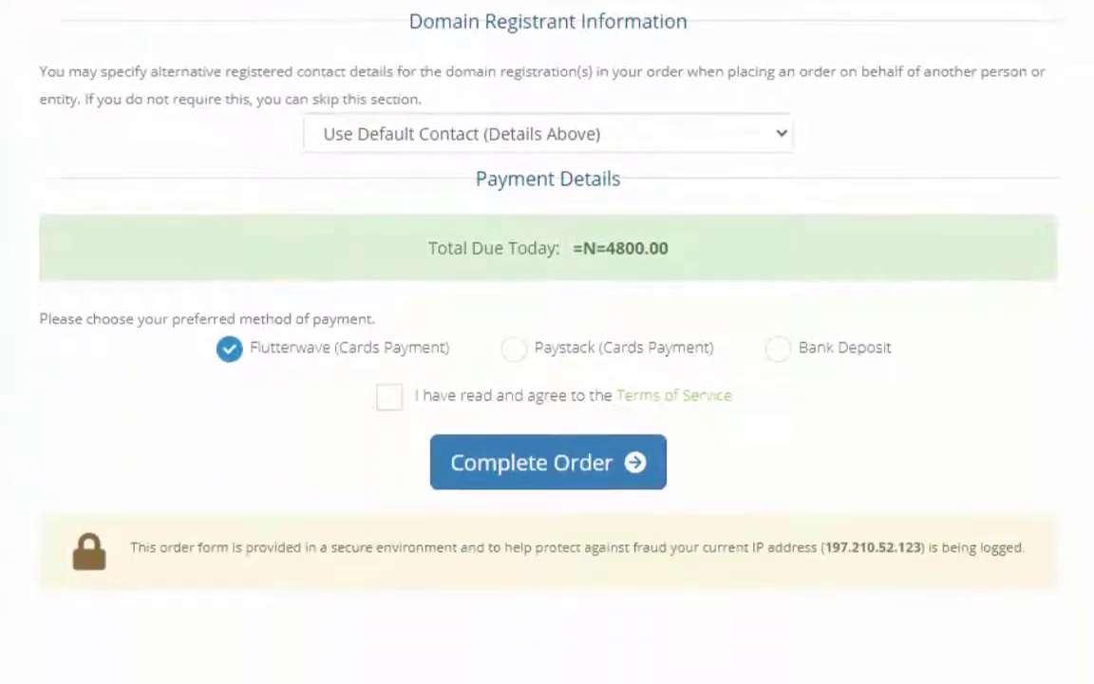
scroll(547, 342, "down", 1)
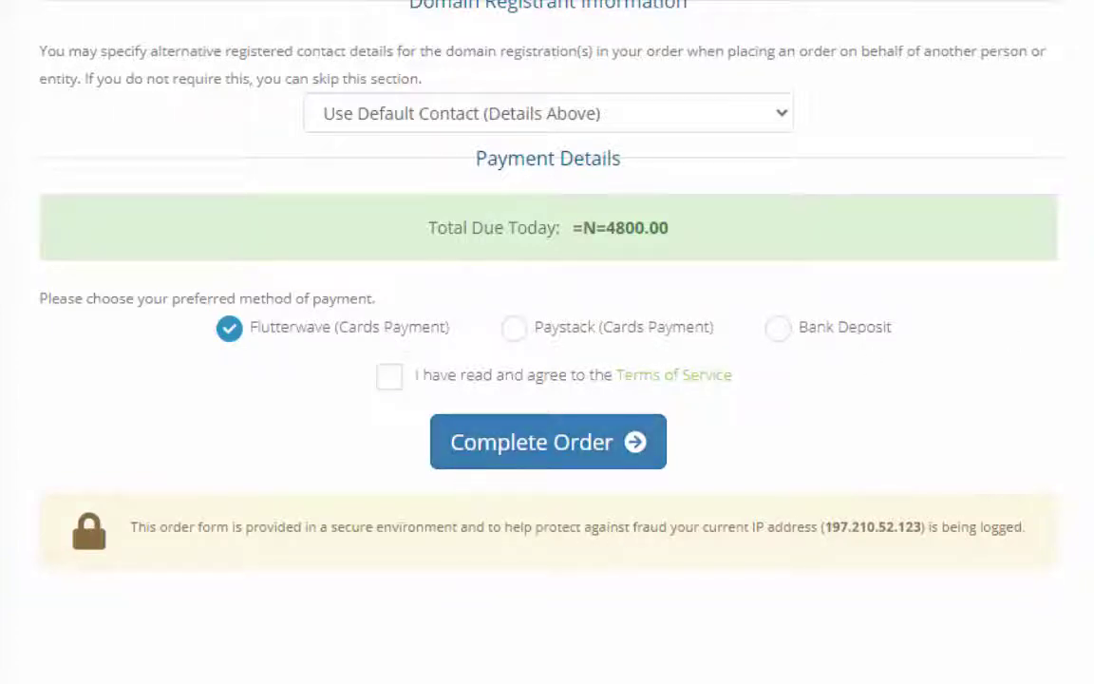
left_click(389, 381)
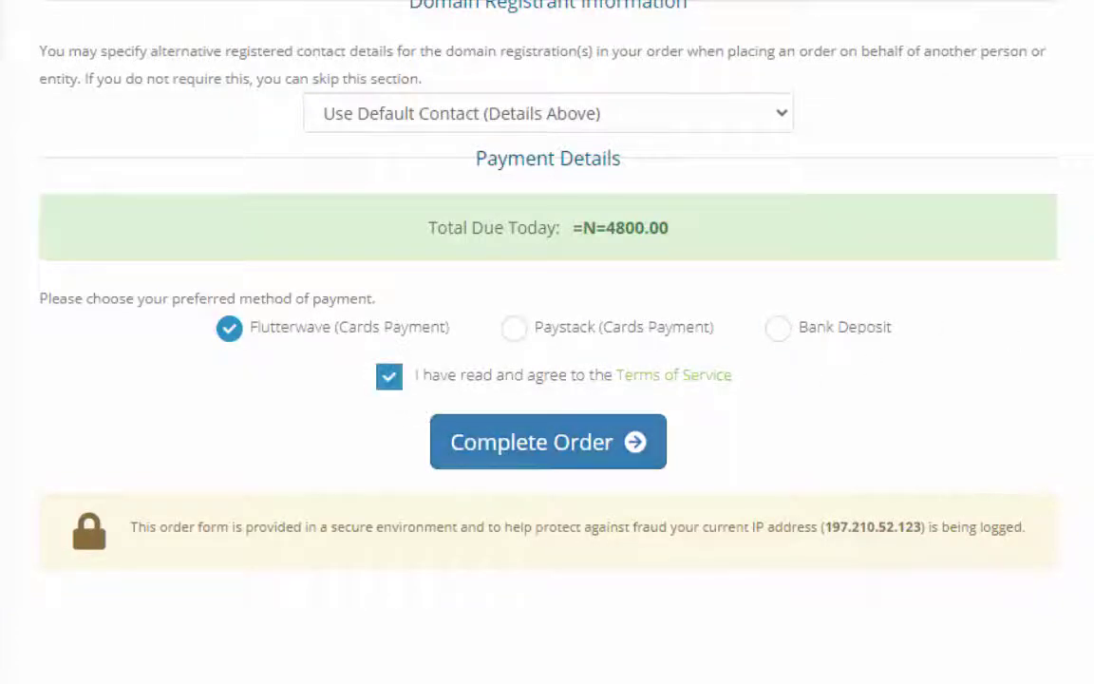
scroll(547, 342, "up", 3)
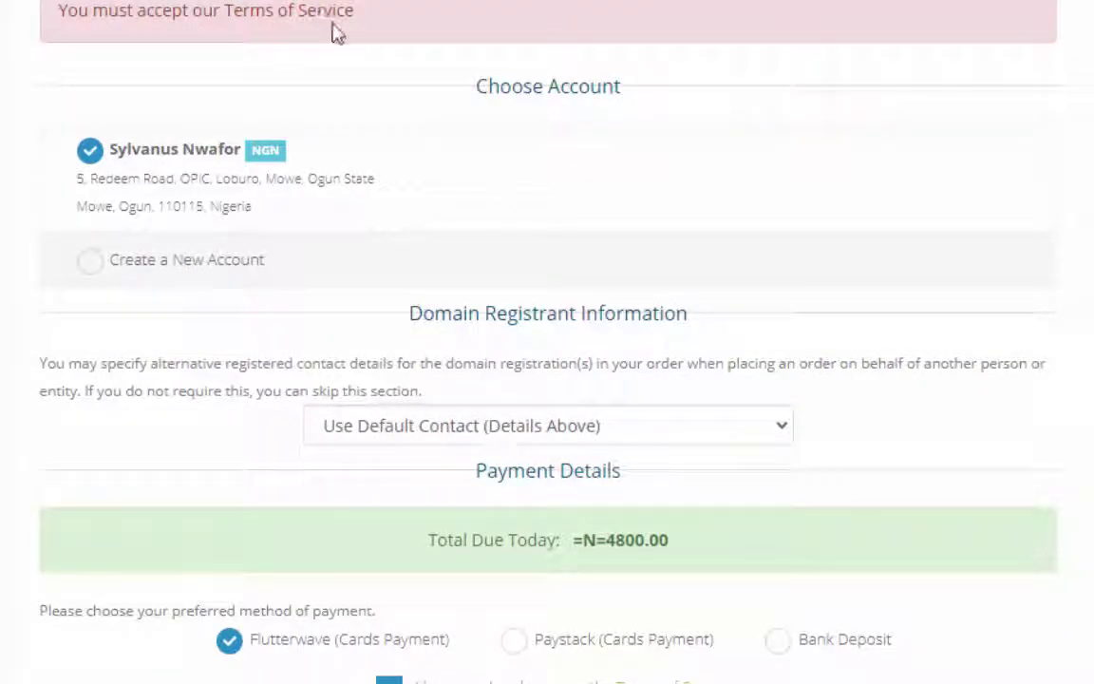
scroll(338, 31, "down", 4)
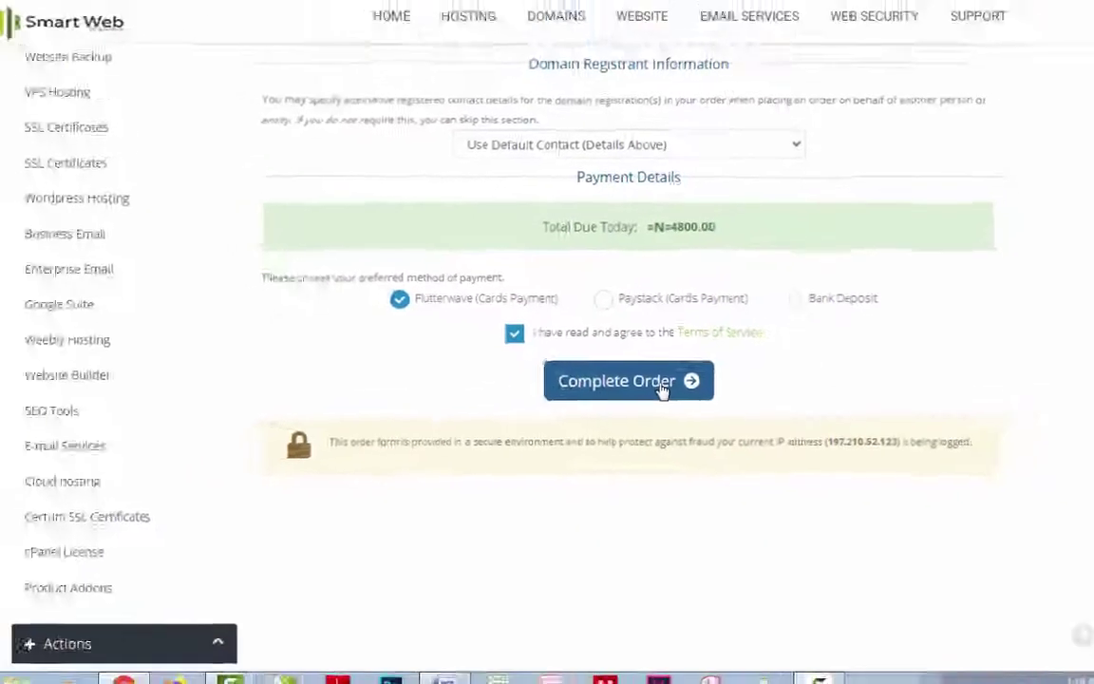
left_click(662, 389)
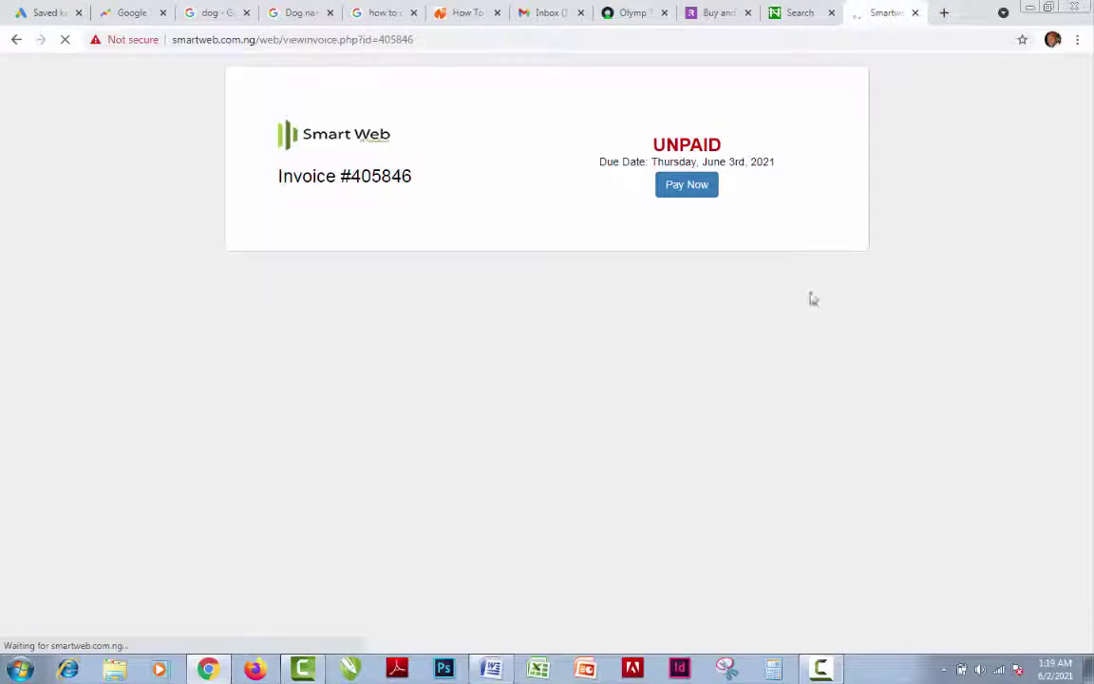
Start the Flutterwave card payment for the domain invoice, then cancel it and go back unpaid
left_click(699, 192)
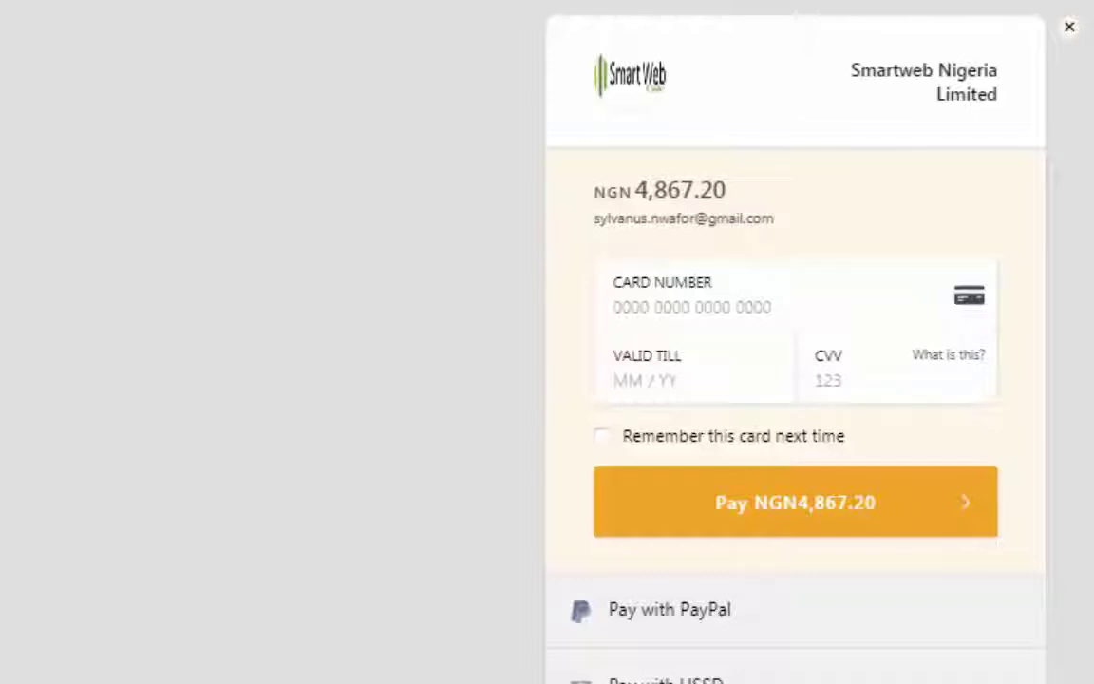
left_click(1071, 29)
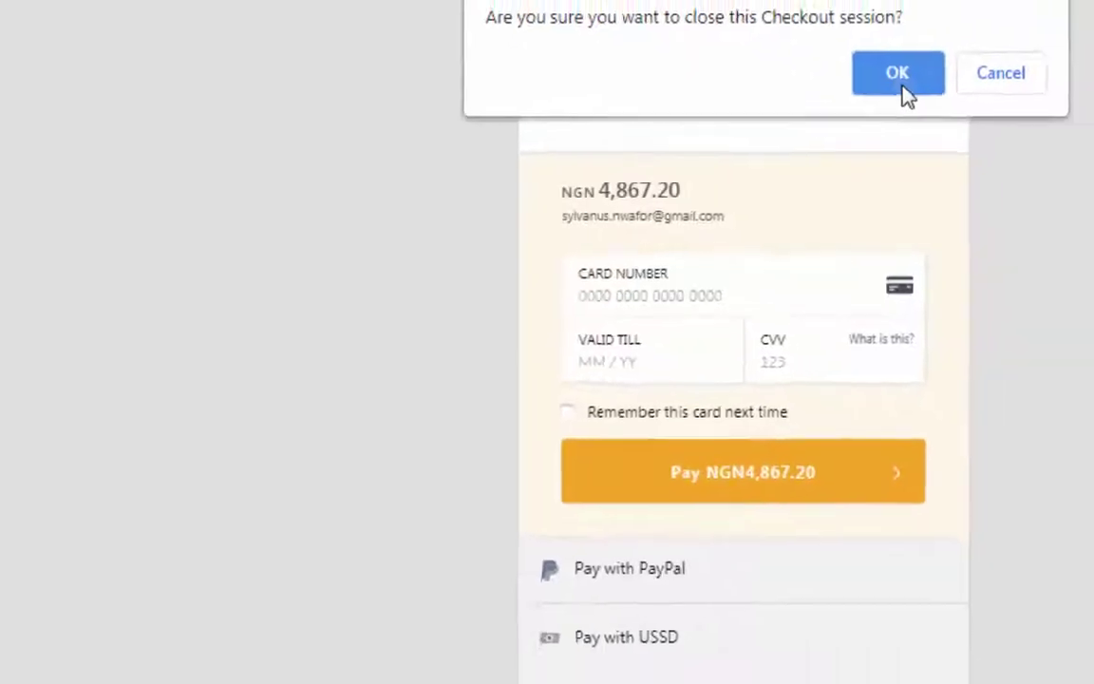
left_click(897, 76)
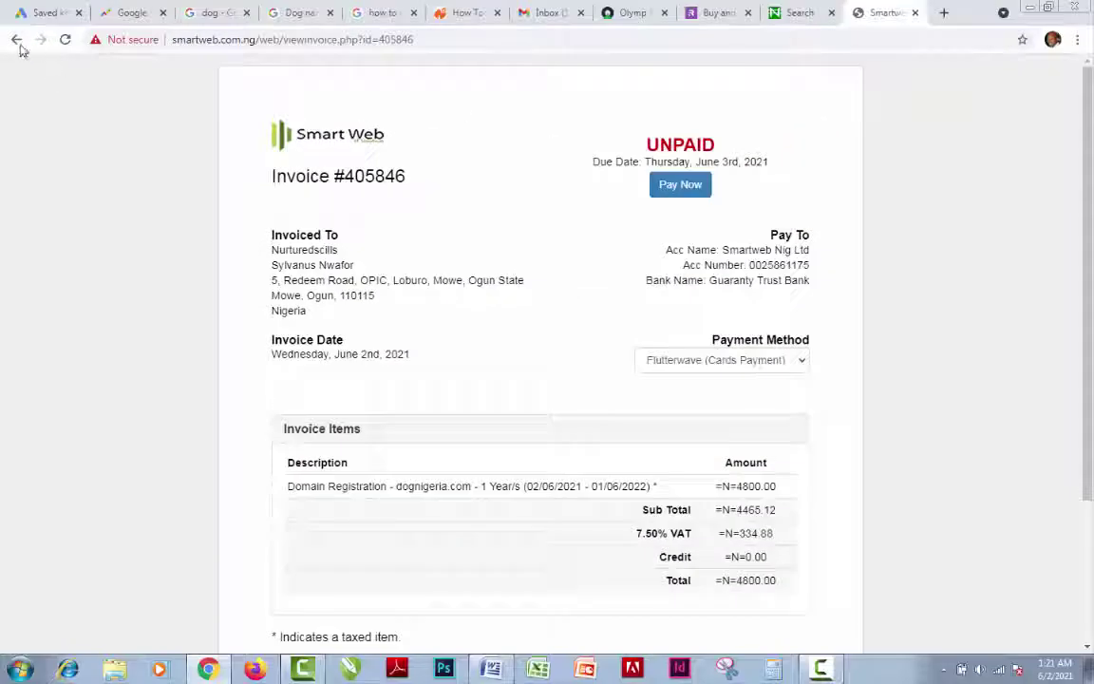
left_click(17, 39)
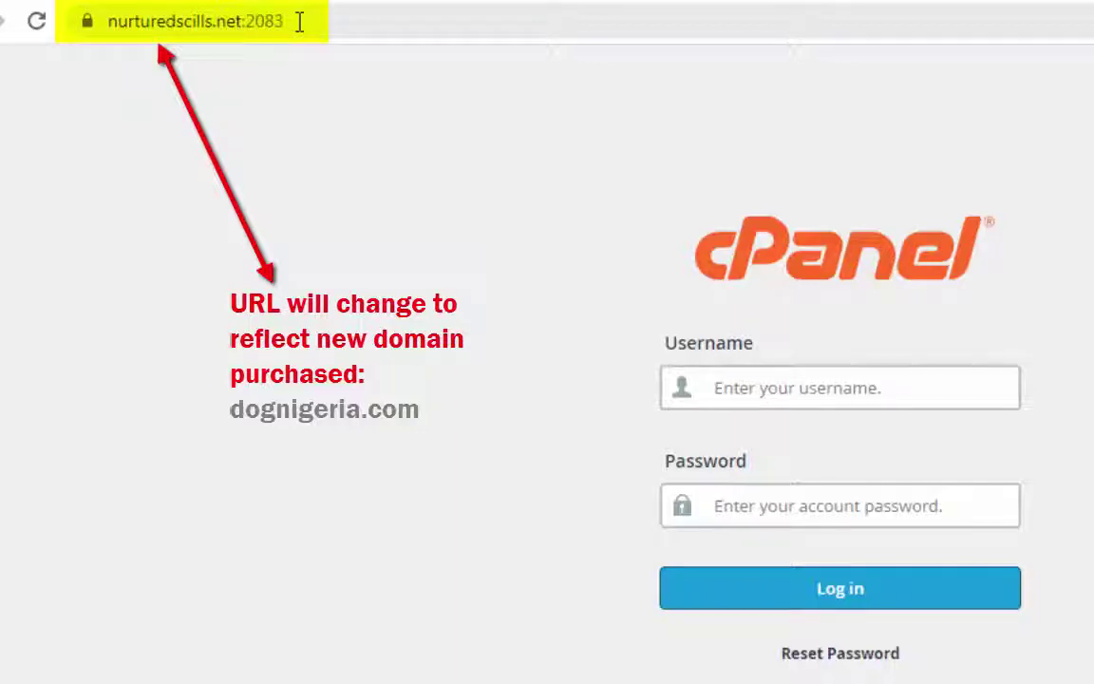
Log in to cPanel for nurturedscills.net with the hosting account's username and password
left_click_drag(297, 21, 54, 34)
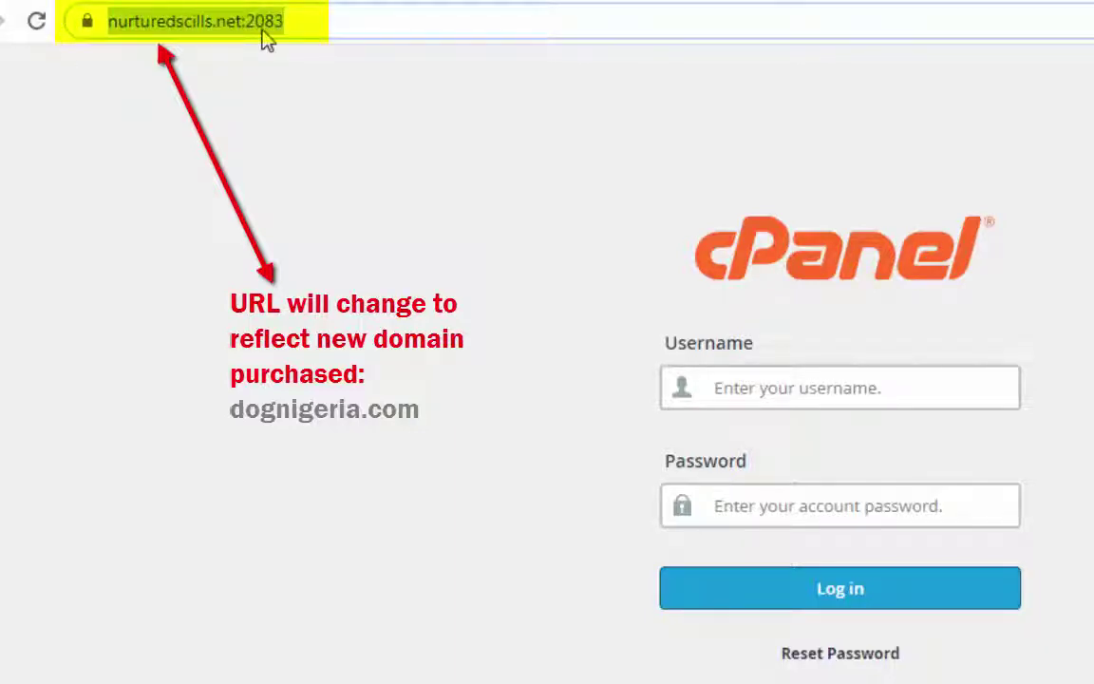
left_click(320, 21)
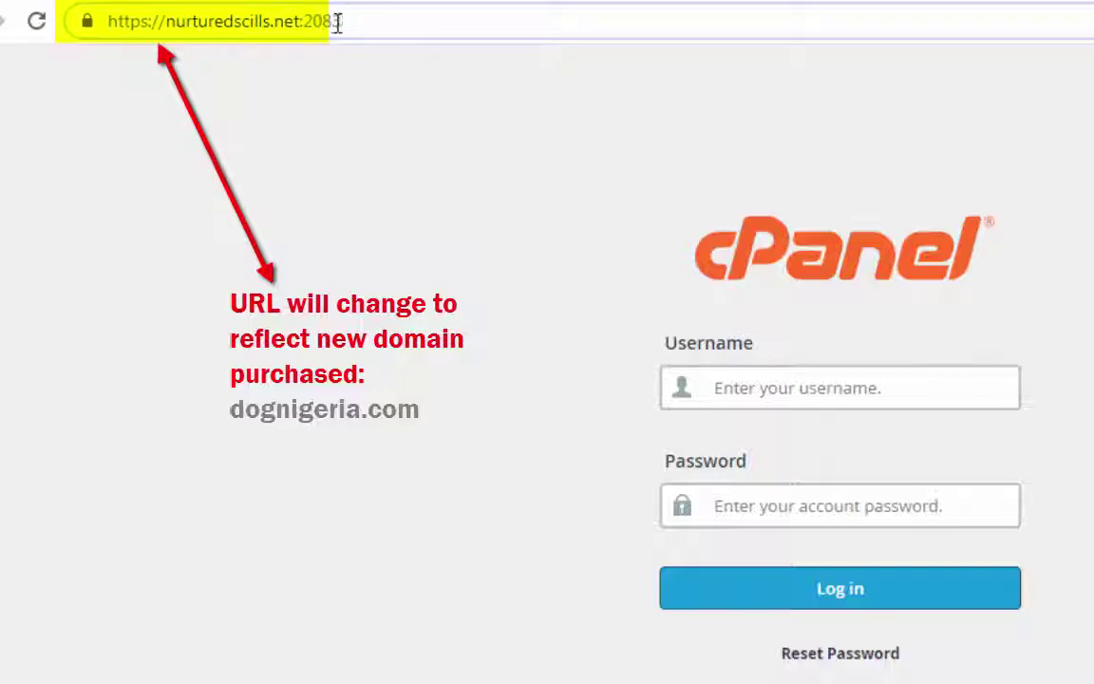
key("ctrl+a")
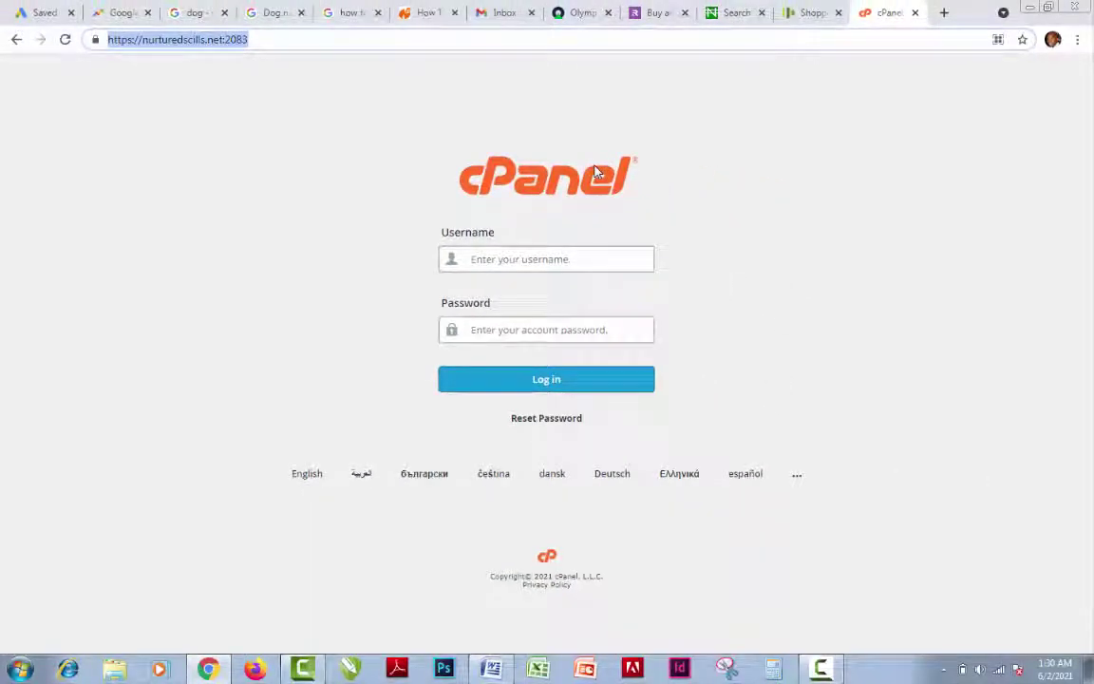
left_click(602, 258)
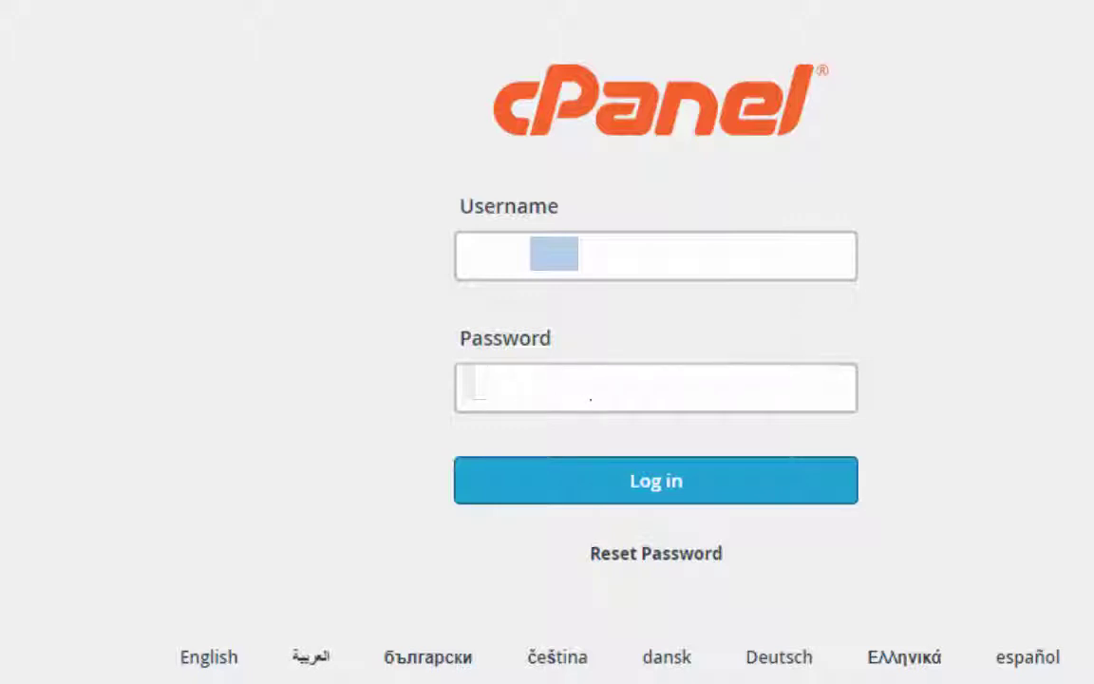
left_click(716, 503)
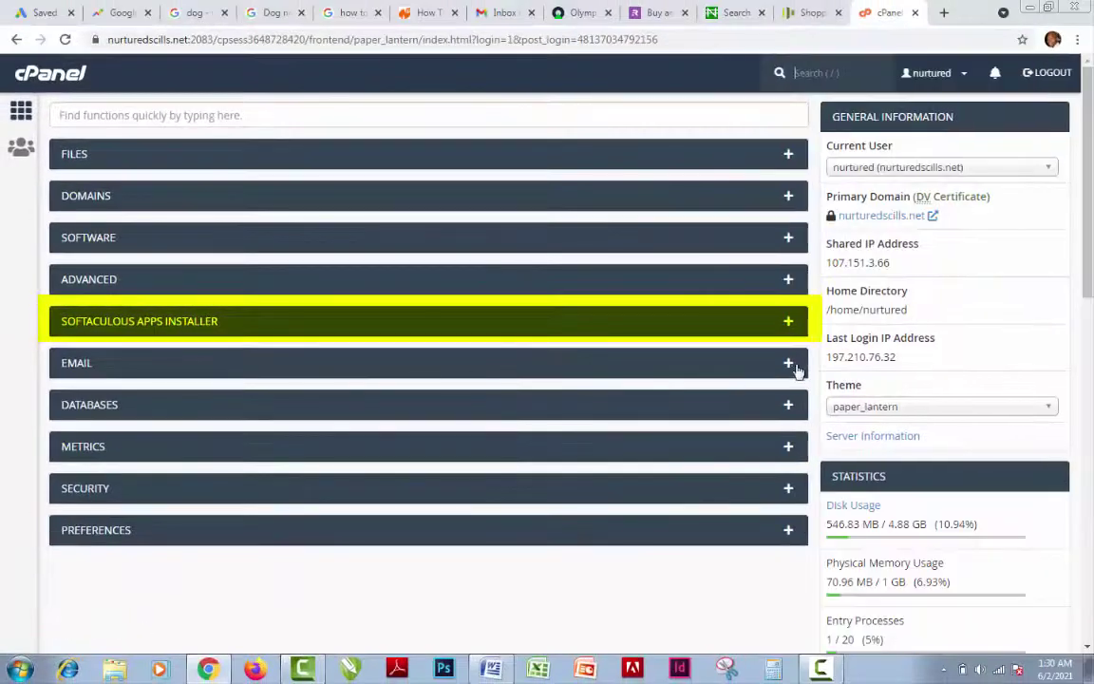
Expand Softaculous Apps Installer and page through its Scripts list, ending back at WordPress
left_click(789, 323)
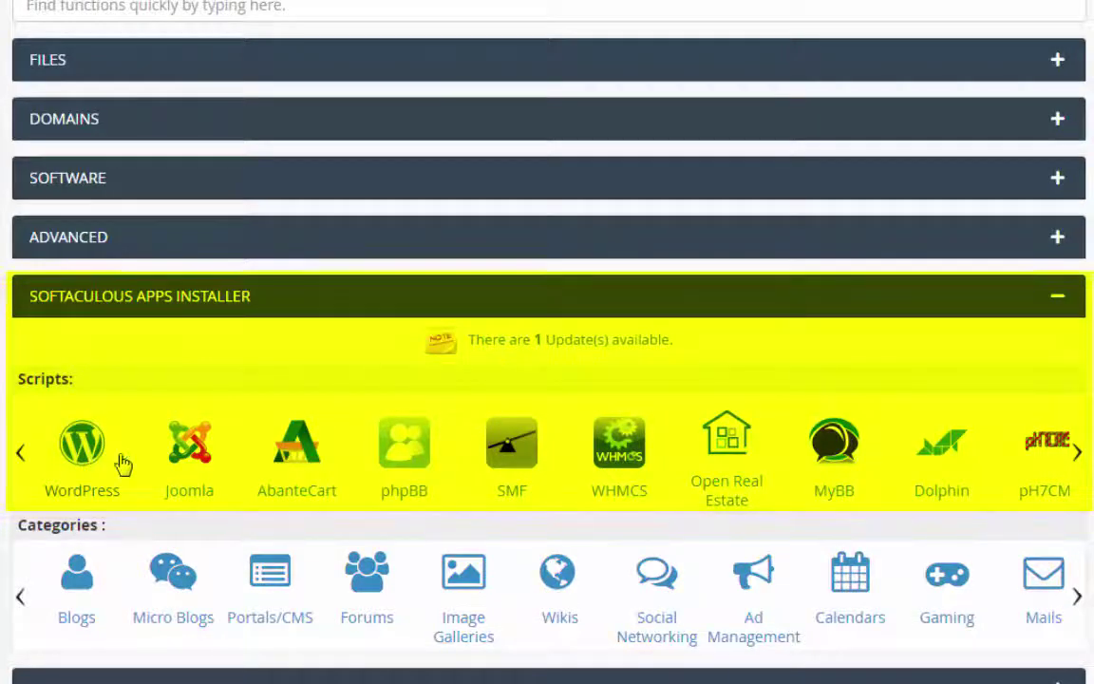
left_click(1078, 454)
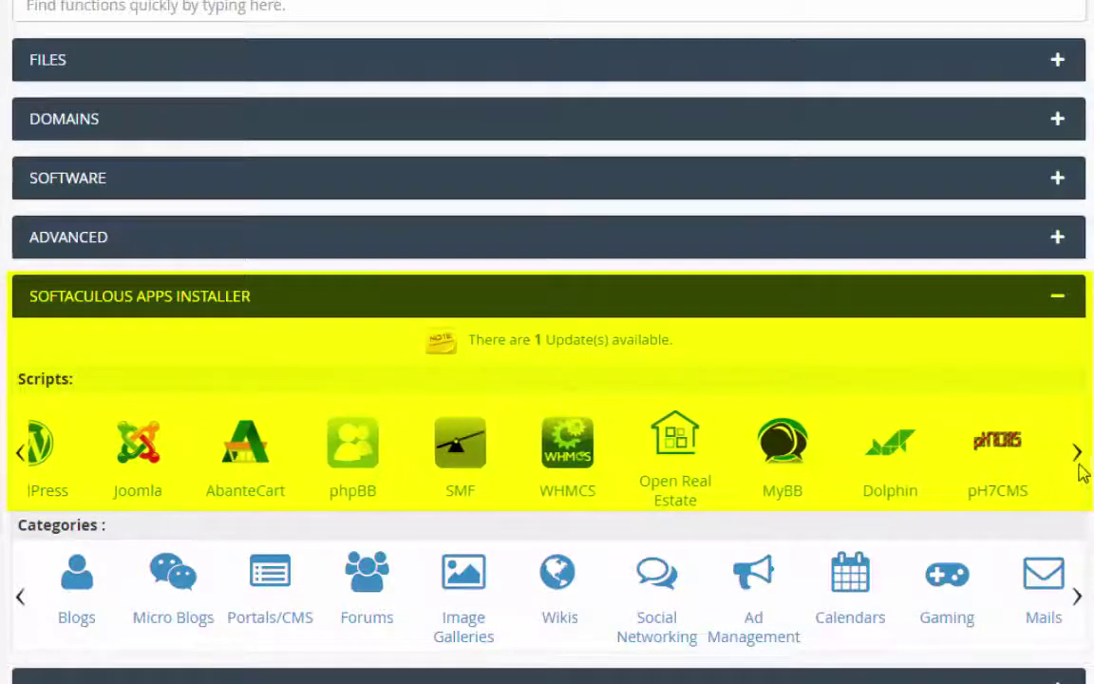
left_click(1079, 456)
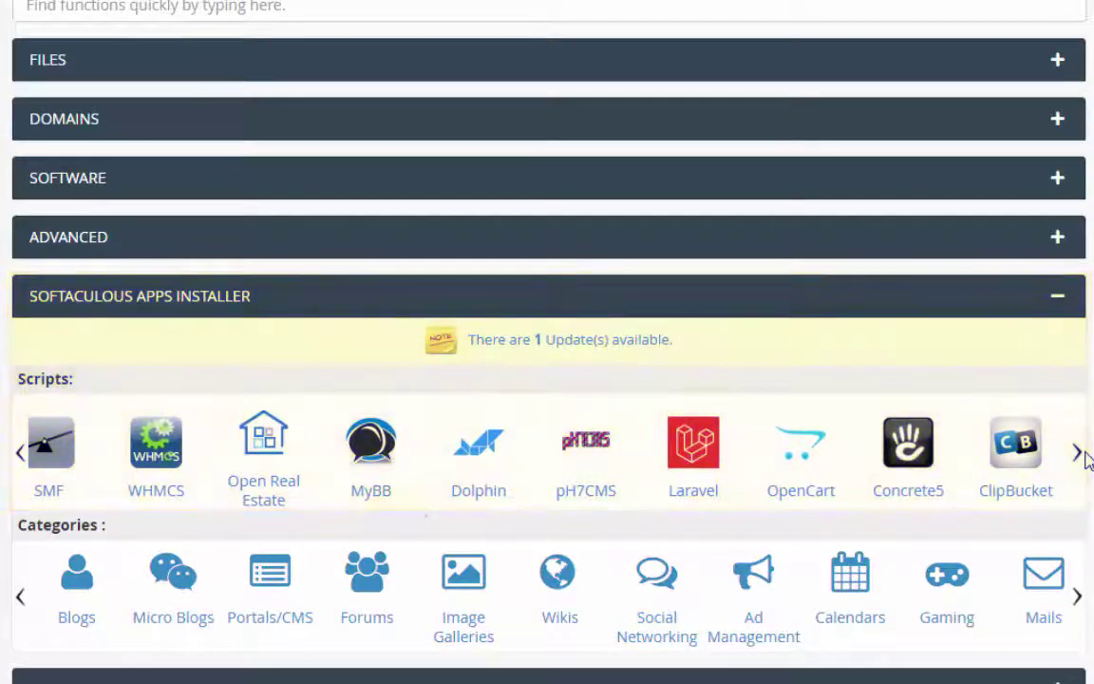
left_click(21, 456)
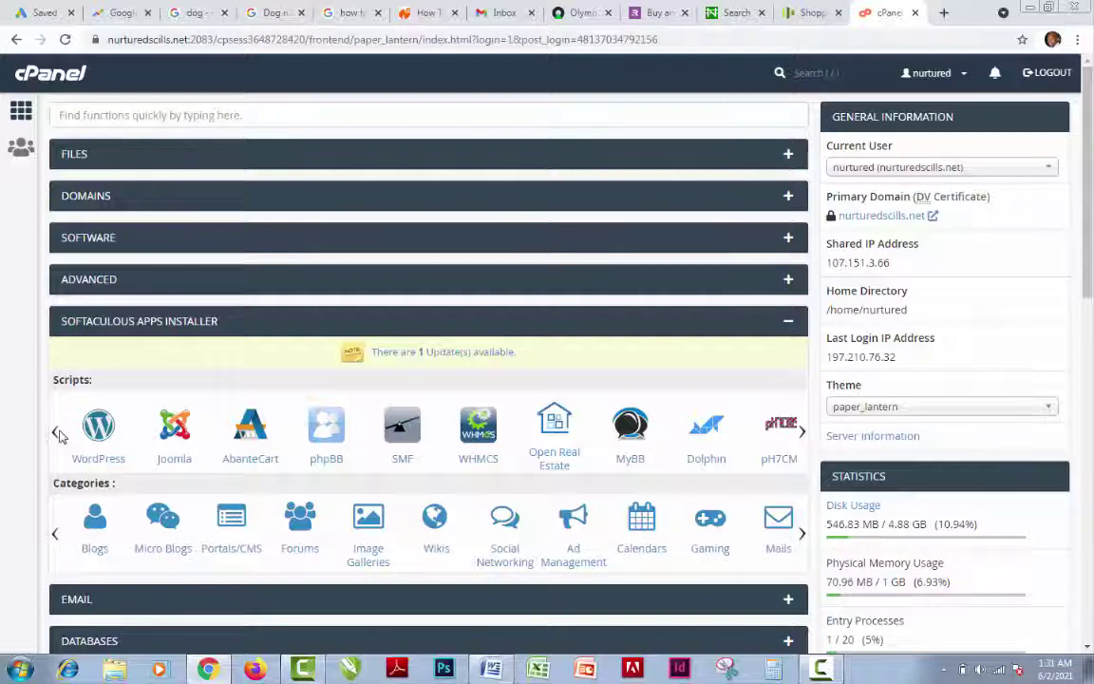
Open WordPress in Softaculous and start a new install to reach its setup form
left_click(108, 433)
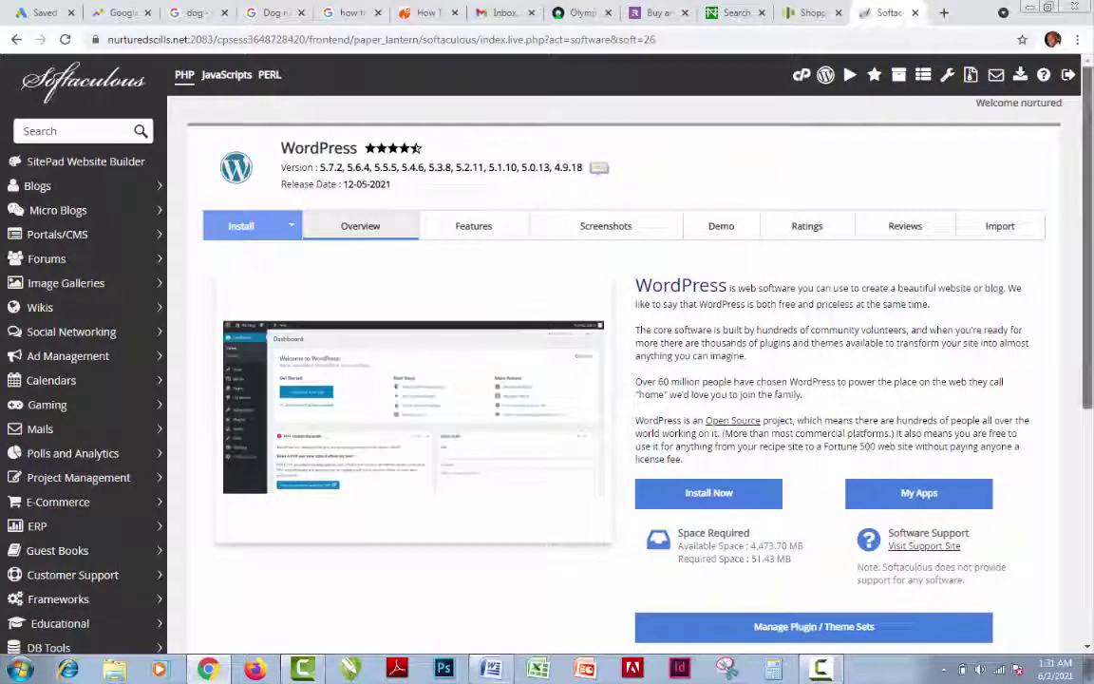
scroll(1089, 285, "down", 4)
scroll(765, 427, "up", 3)
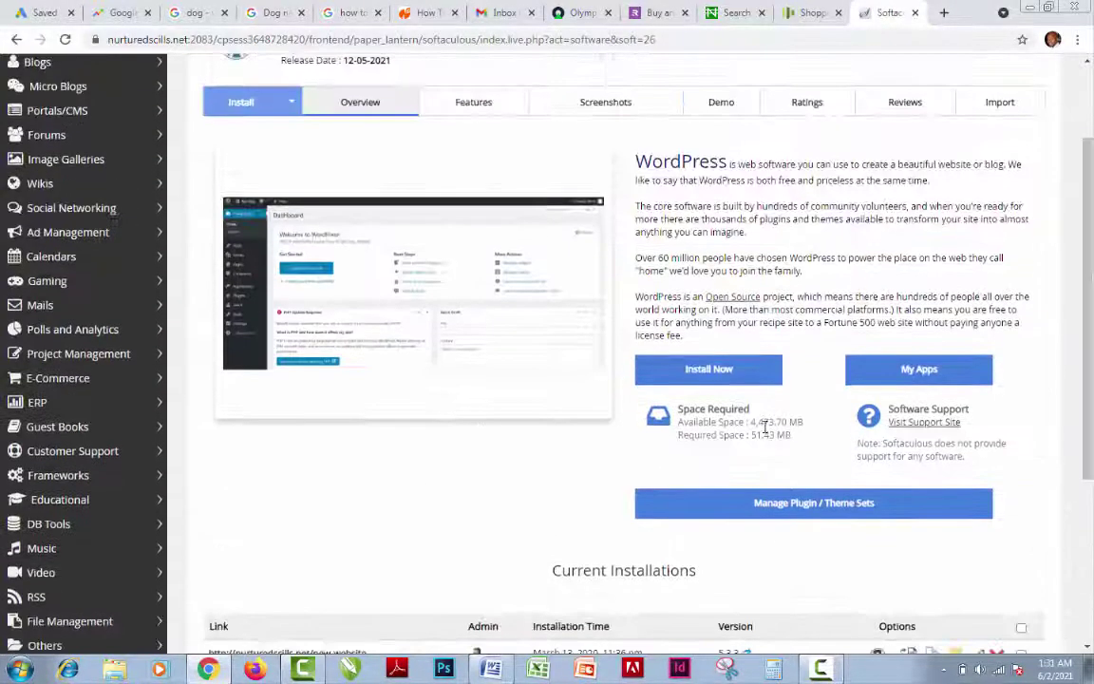
left_click(742, 378)
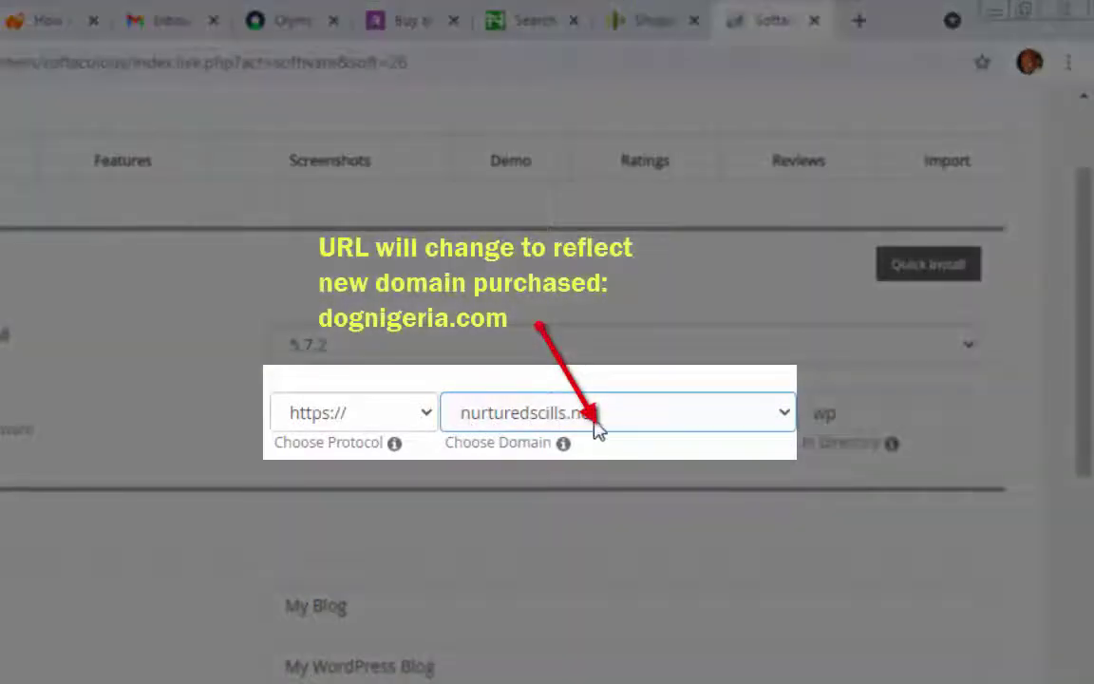
Change the WordPress install directory from 'wp' to 'dognigeria'
left_click(828, 414)
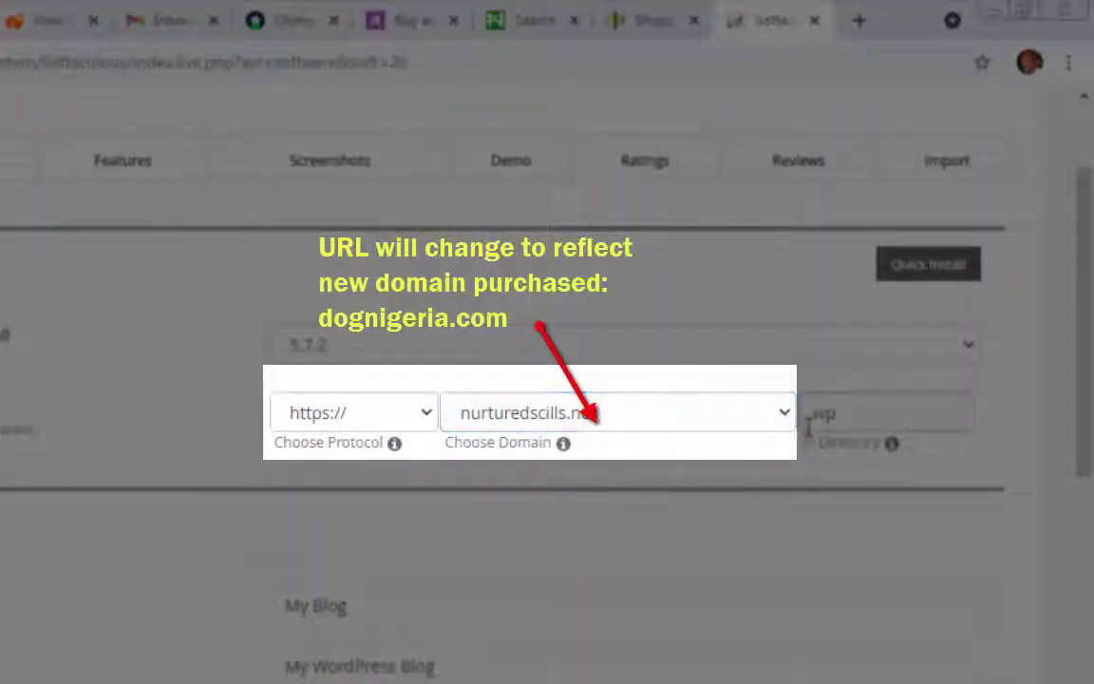
double_click(845, 412)
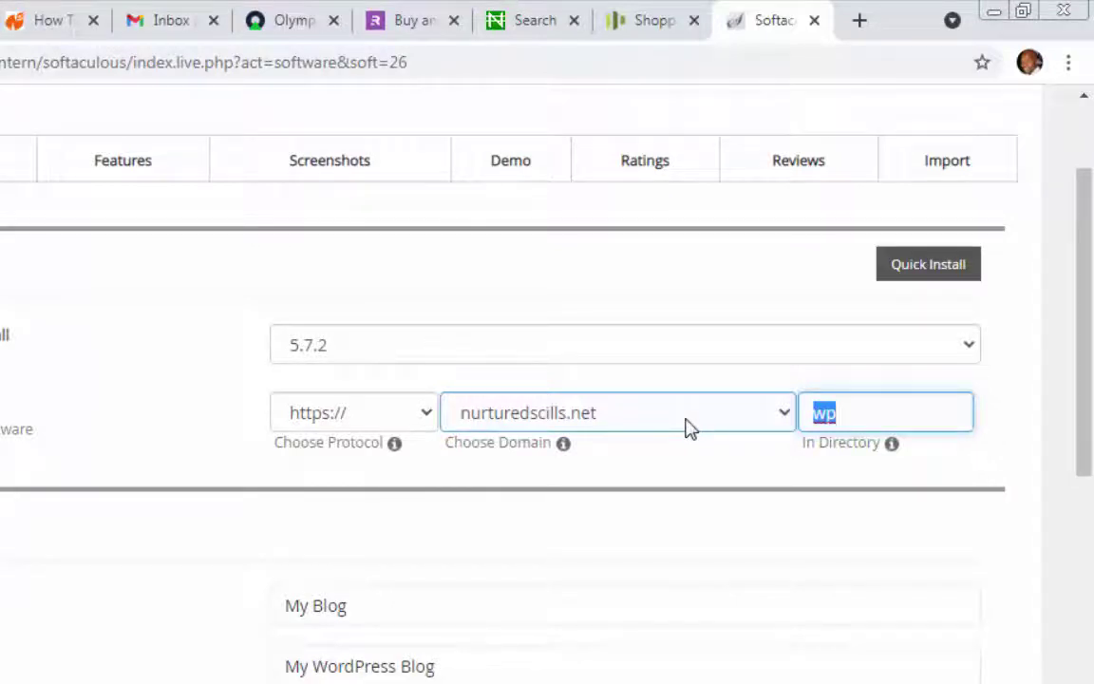
type("dogniger")
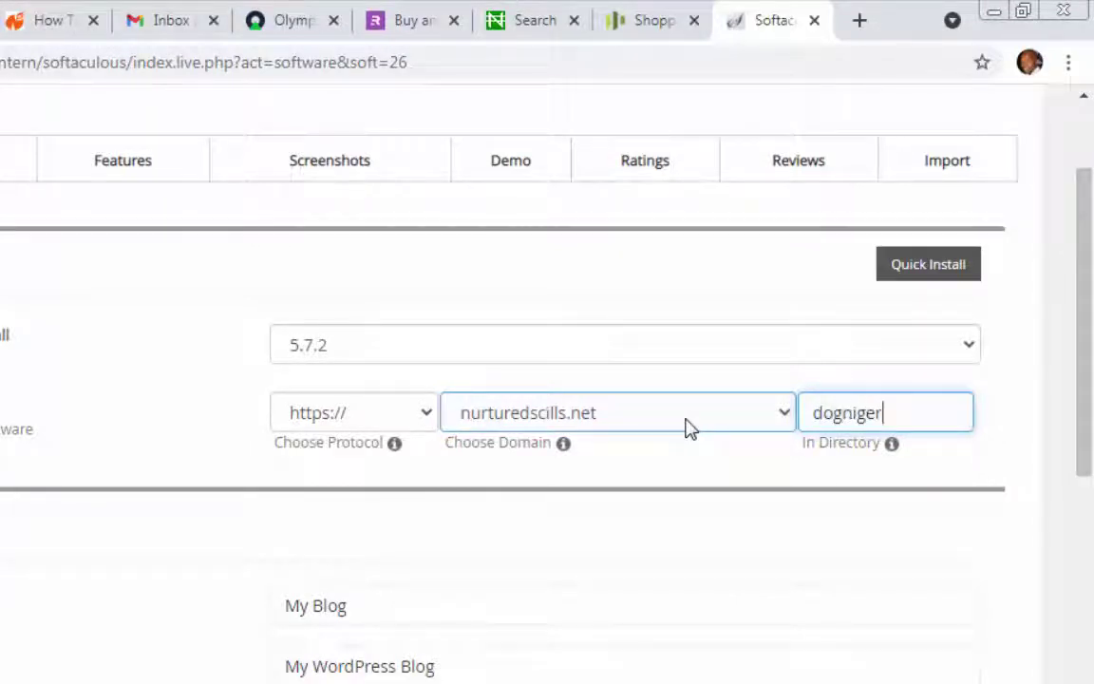
type("ia")
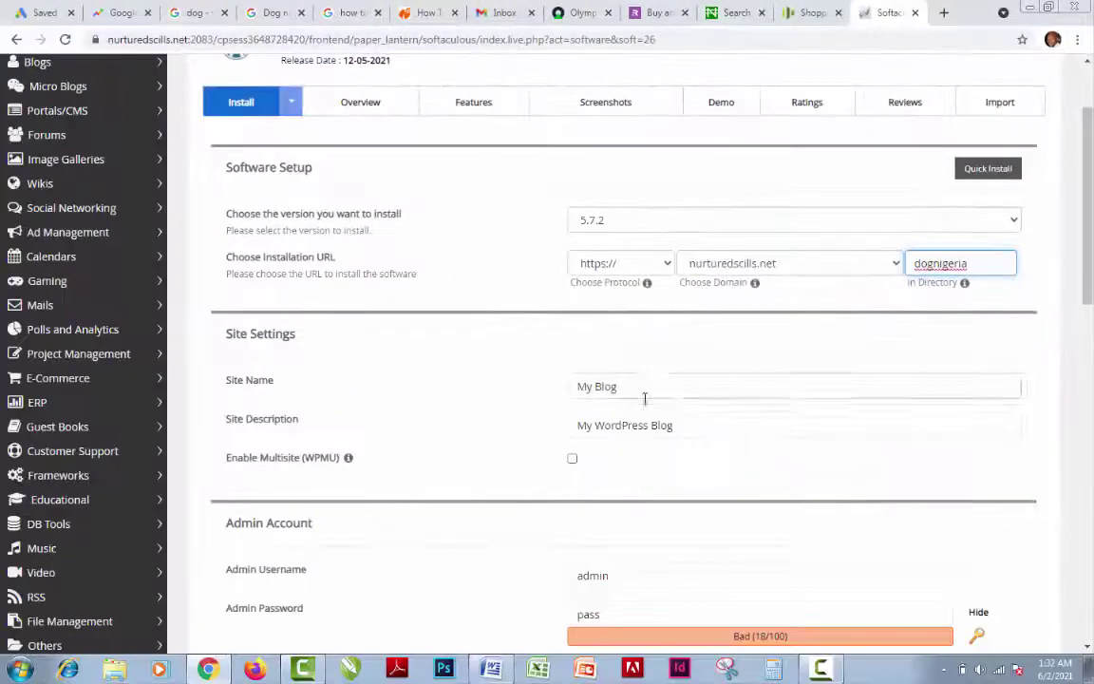
left_click(370, 604)
Set Site Name to 'Dog Nigeria' and description to 'Everything that has to do with your dog in Nigeria'
left_click_drag(631, 387, 276, 415)
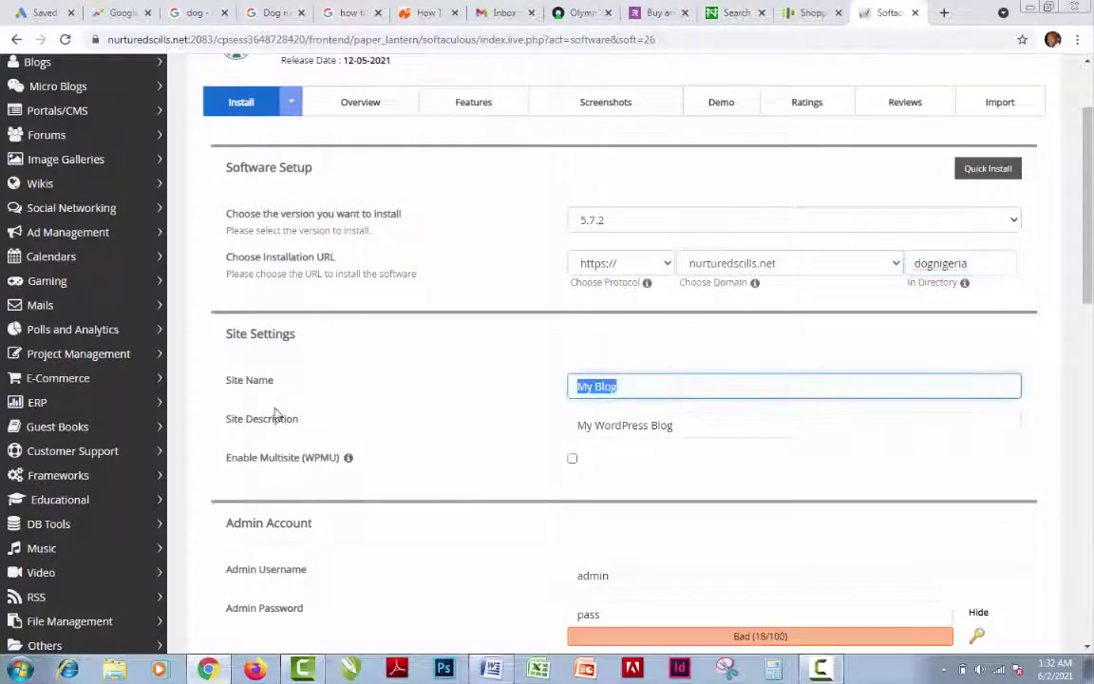
type("Dog Ni")
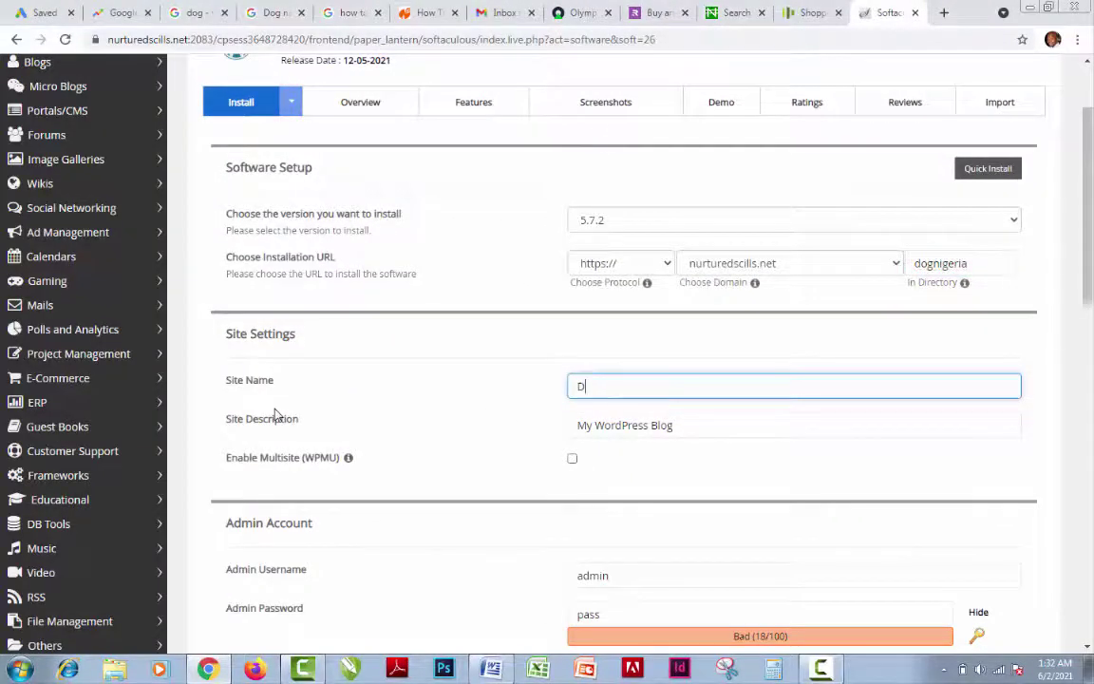
type("geria")
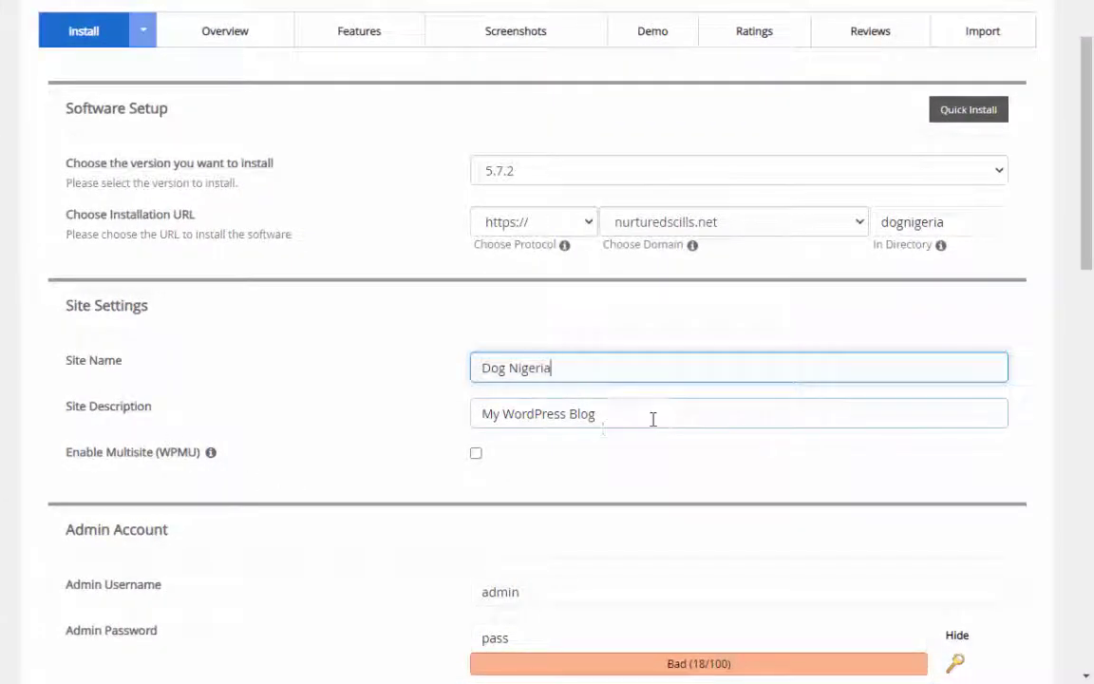
left_click_drag(608, 413, 334, 433)
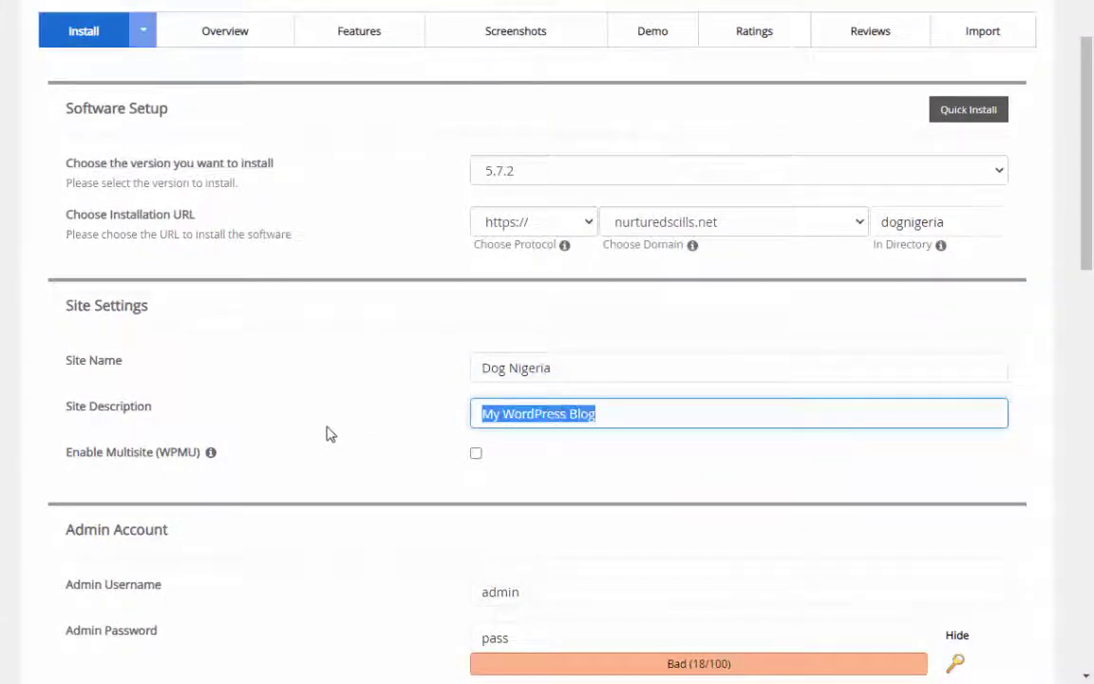
type("Everyth")
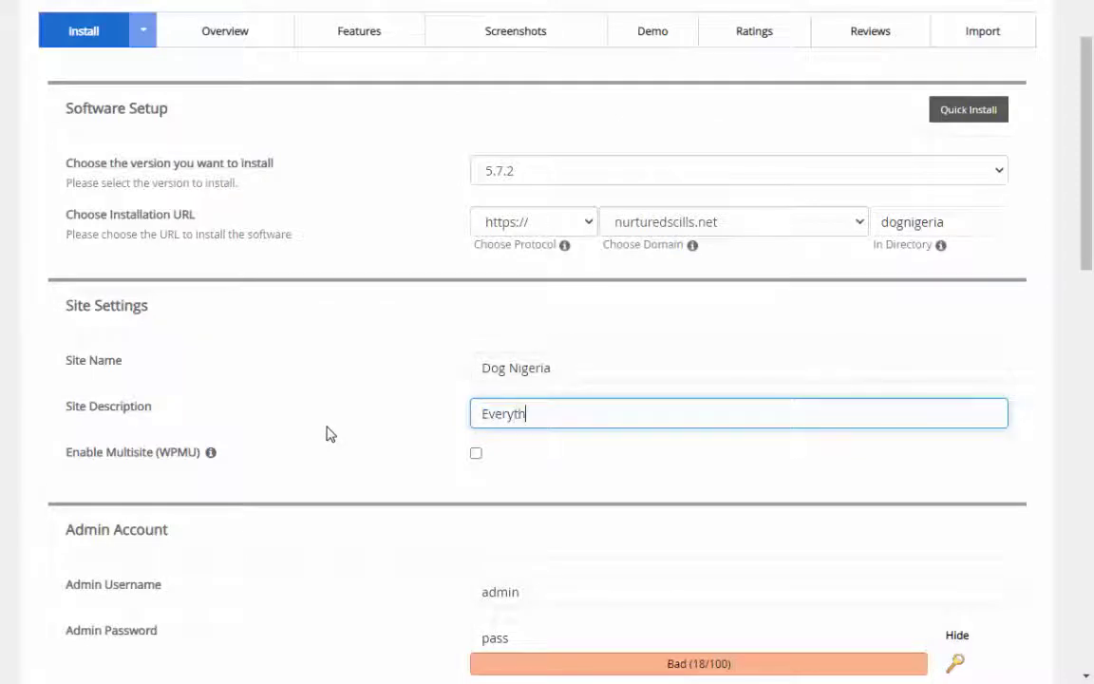
type("ing that has to do ")
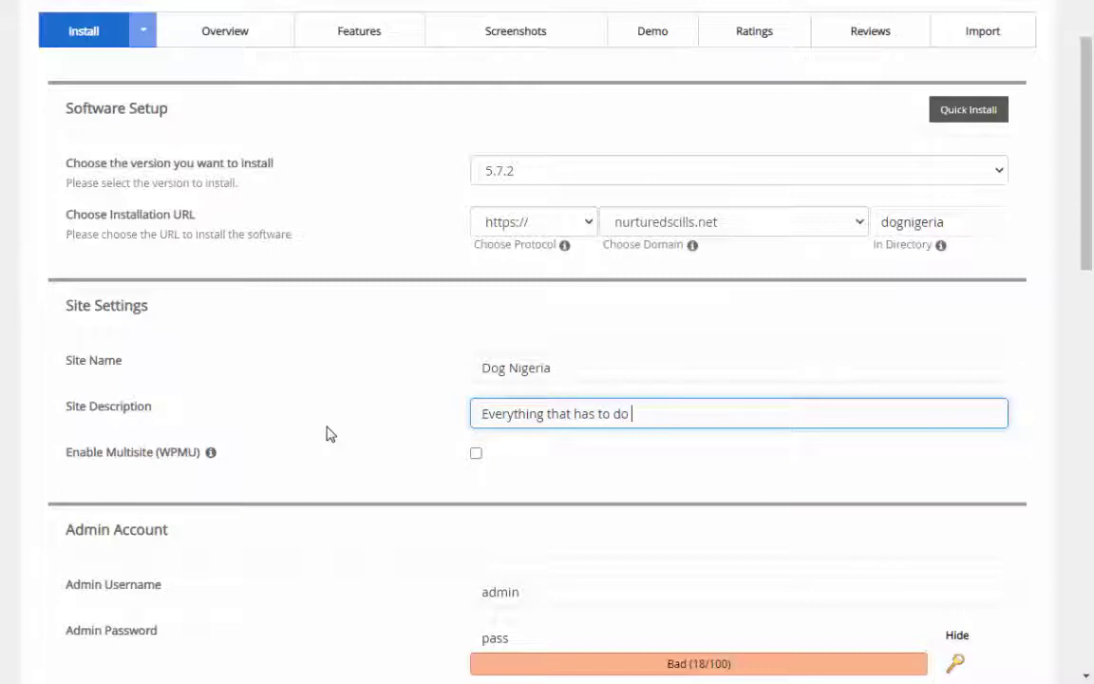
type("with your dog")
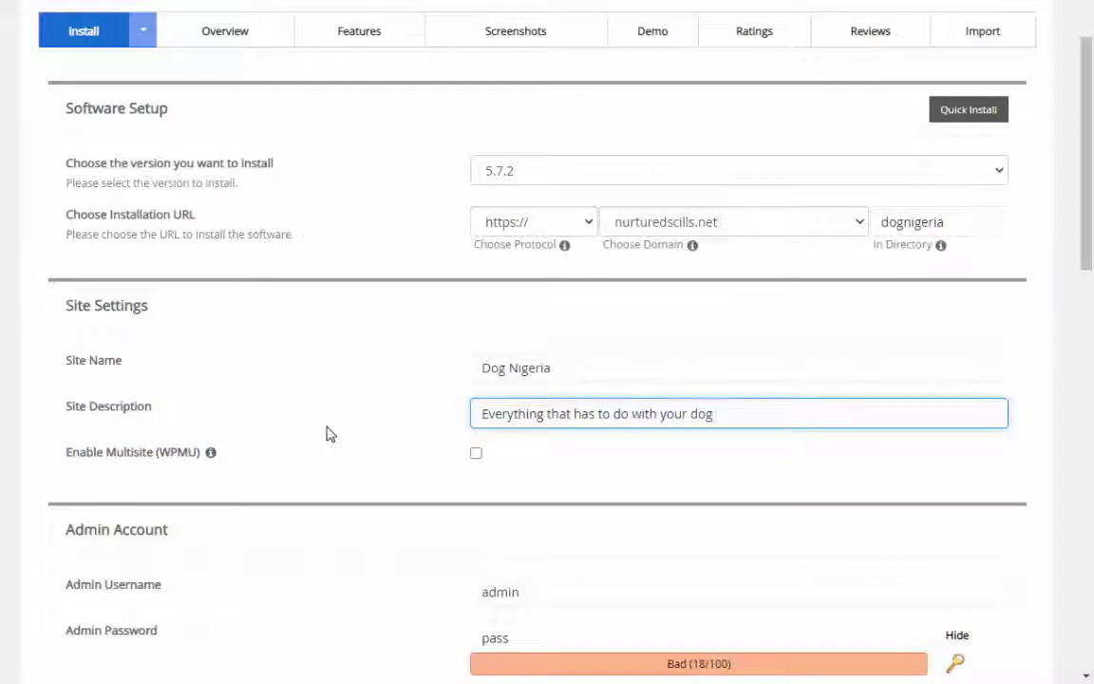
type(" in Nigeria")
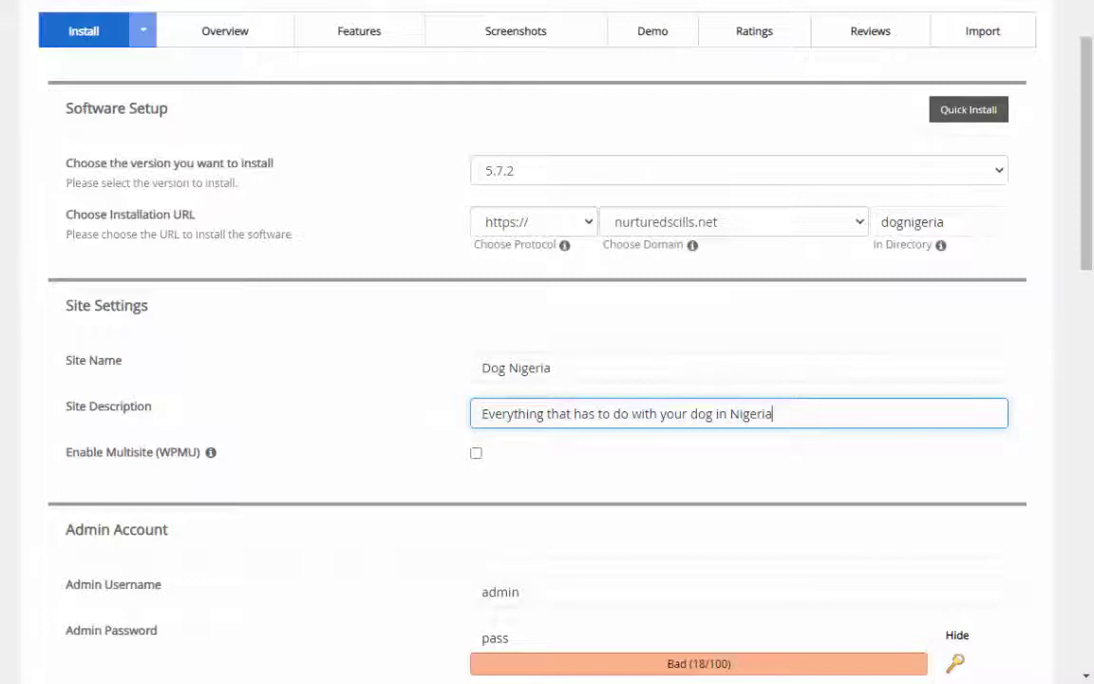
left_click_drag(1089, 248, 1085, 319)
left_click_drag(534, 379, 208, 391)
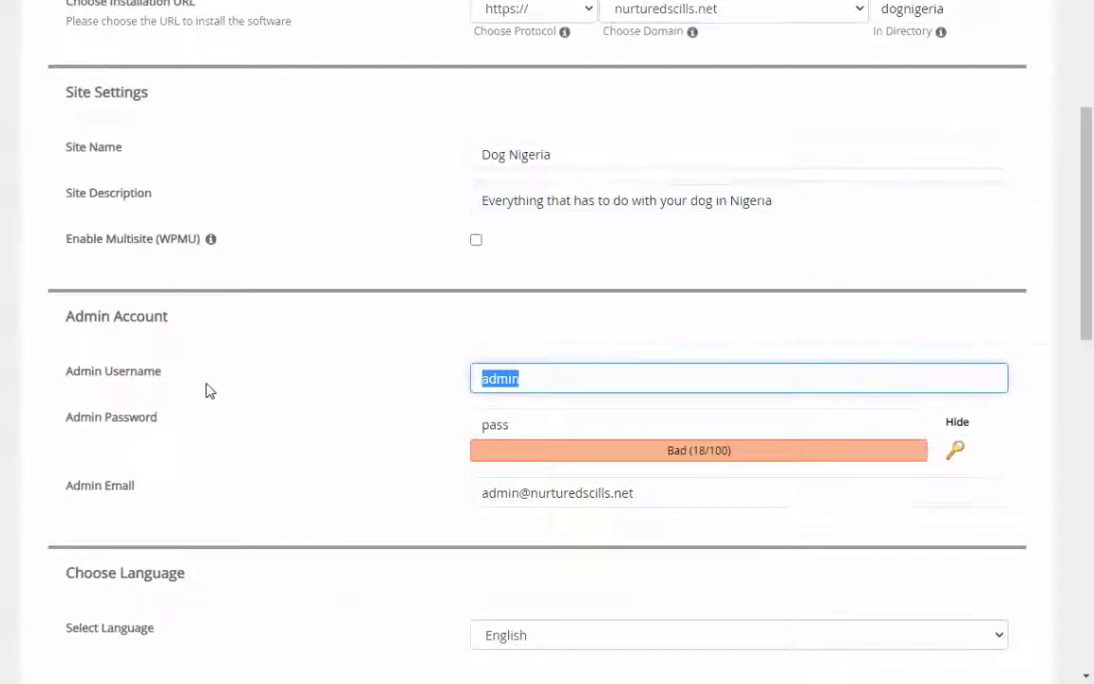
Enter a new site-specific admin username, then scroll down to the theme choices and Install button
type("dogn")
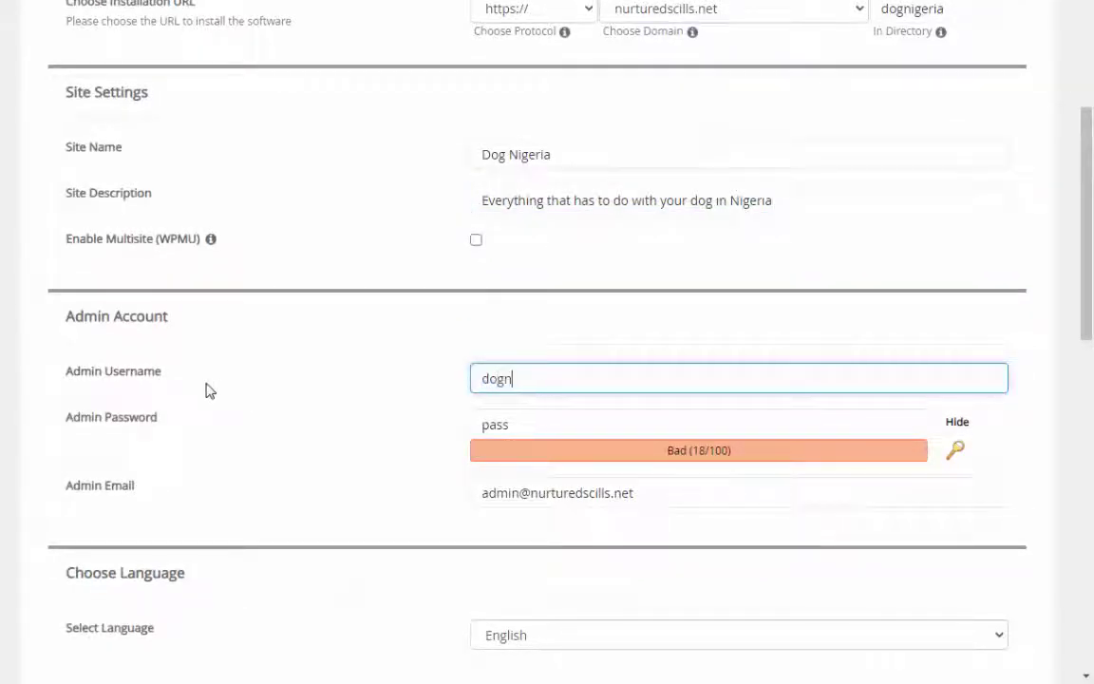
type("igeria")
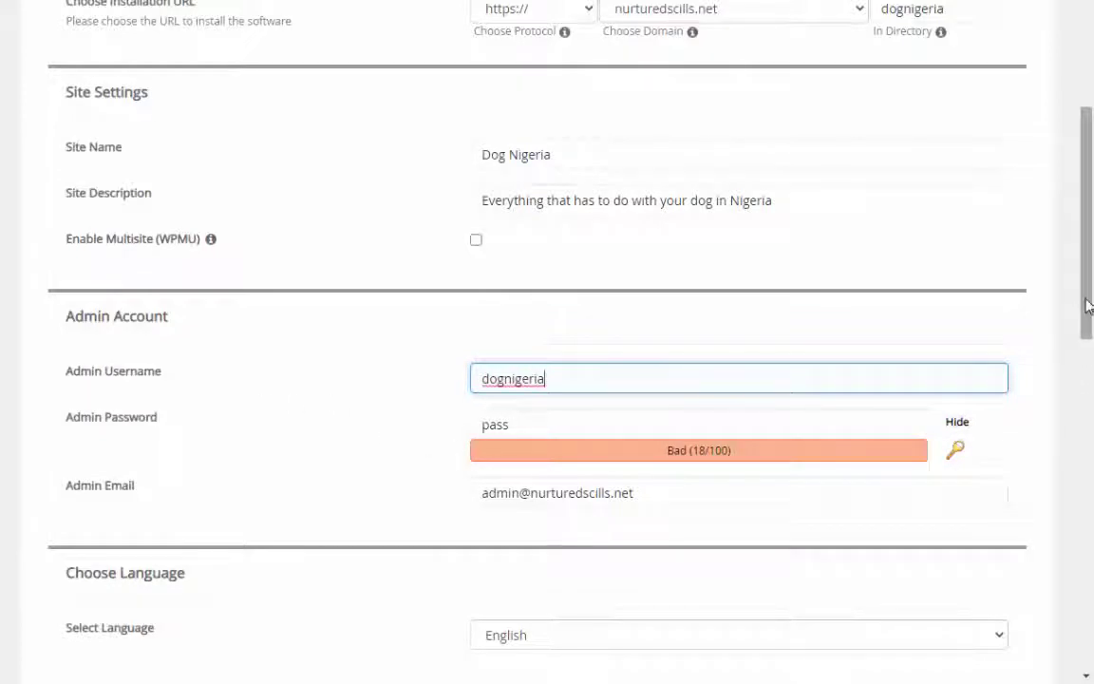
scroll(1087, 305, "down", 3)
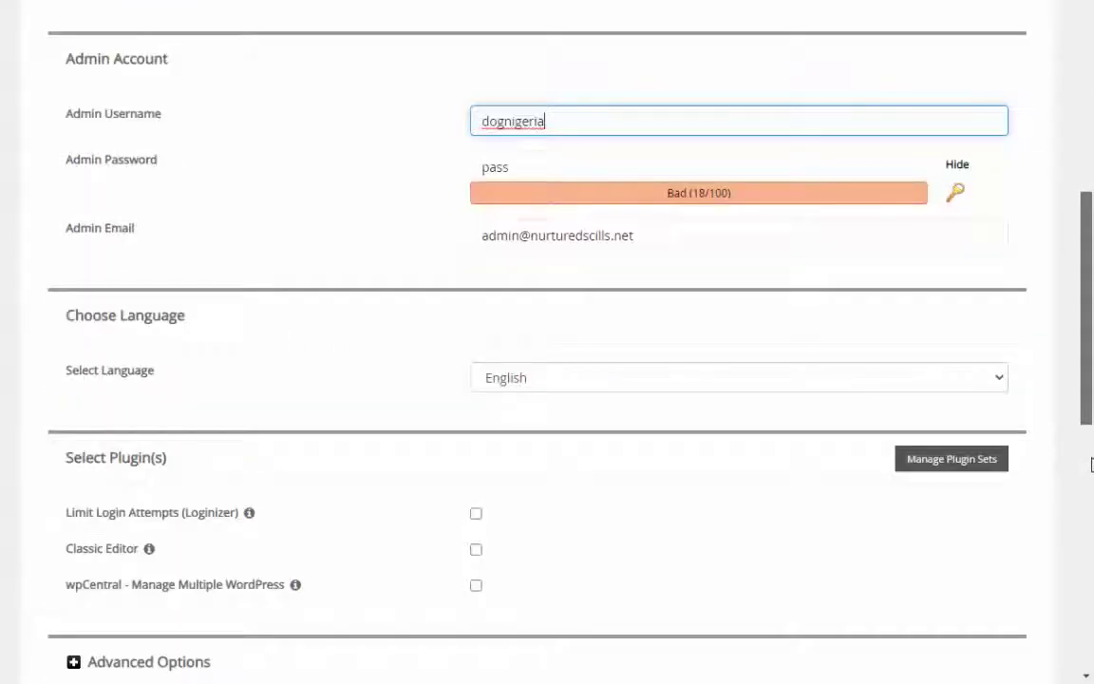
scroll(1090, 454, "down", 3)
scroll(1091, 549, "down", 2)
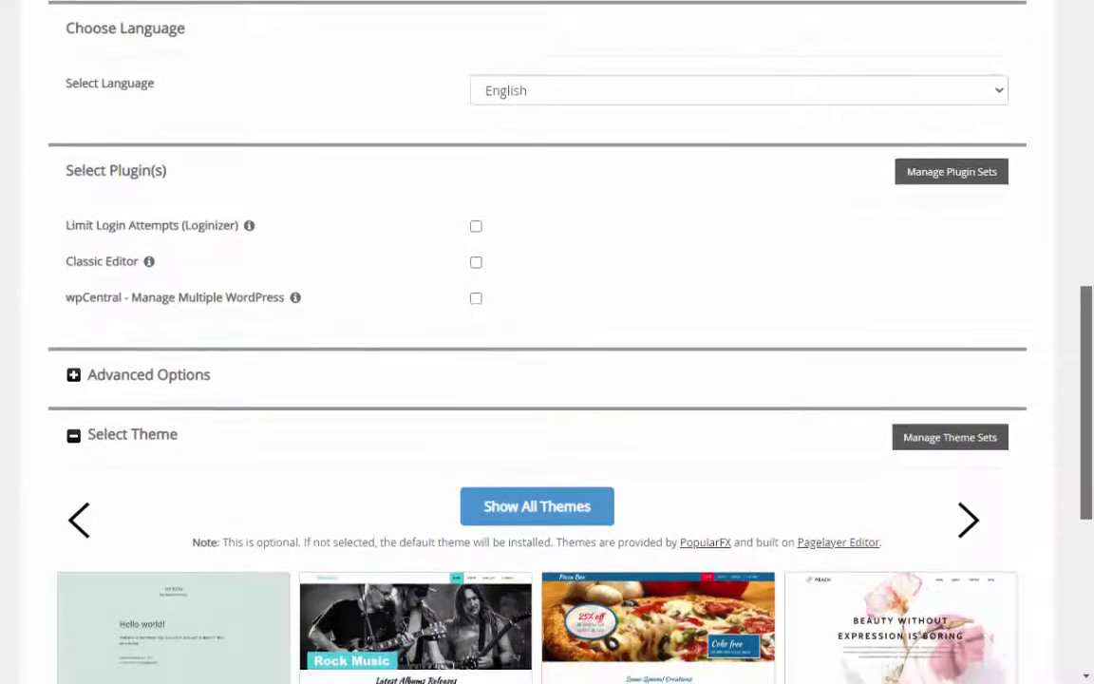
scroll(1091, 549, "down", 3)
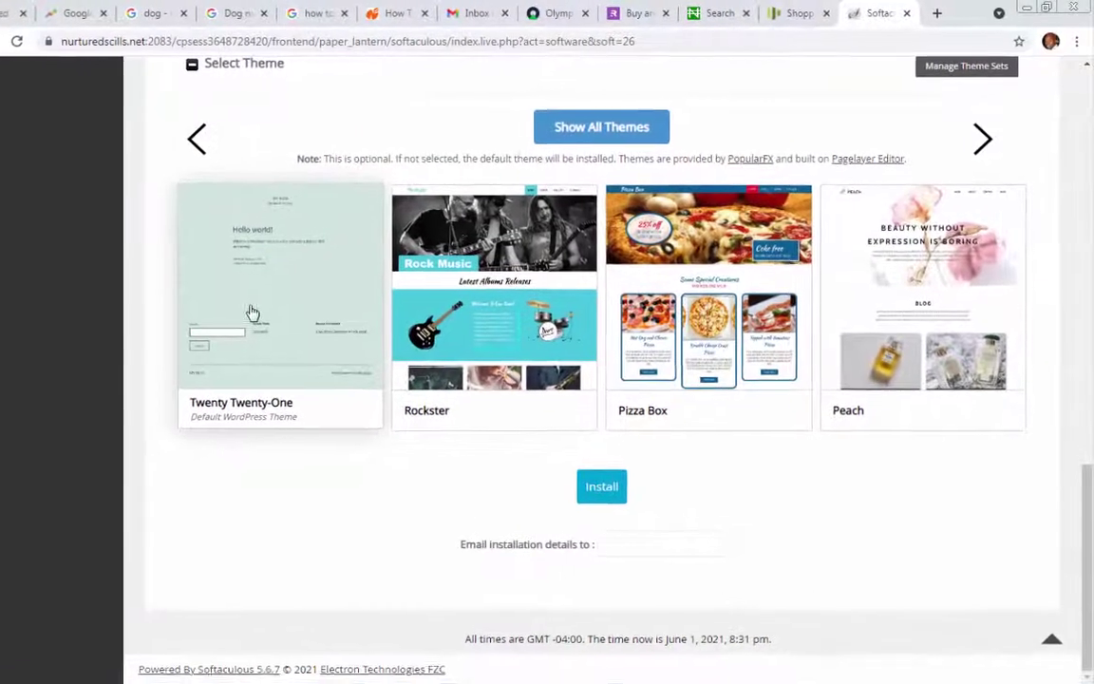
Enter the admin email address in the Softaculous form and start the WordPress installation
left_click(617, 546)
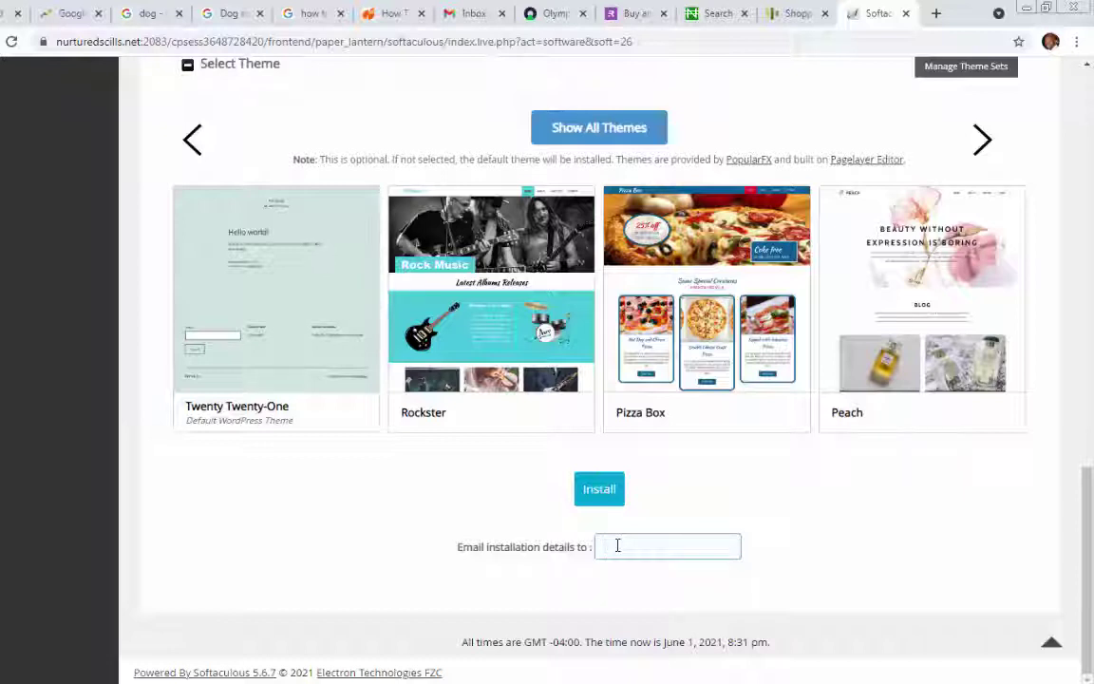
left_click(617, 546)
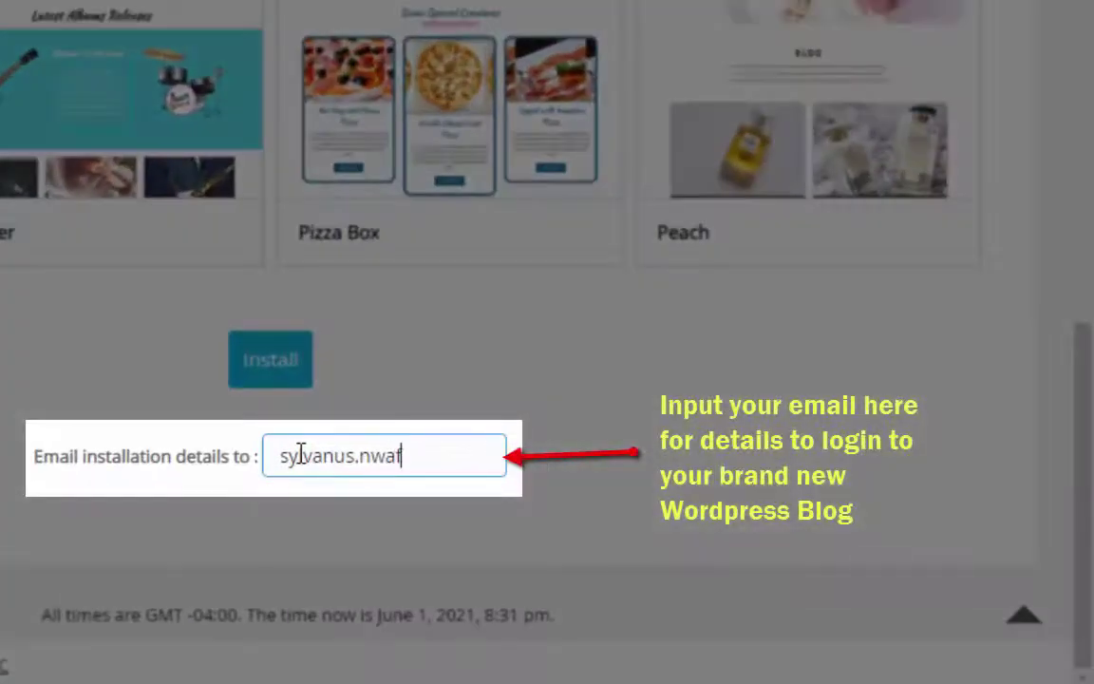
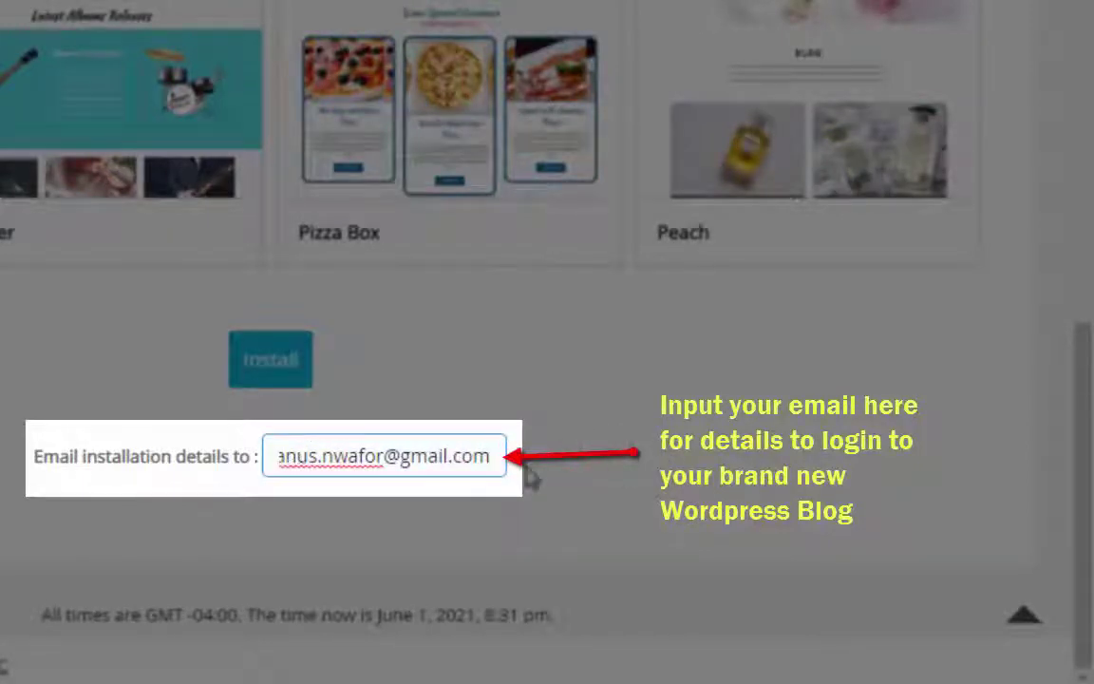
left_click_drag(498, 454, 275, 456)
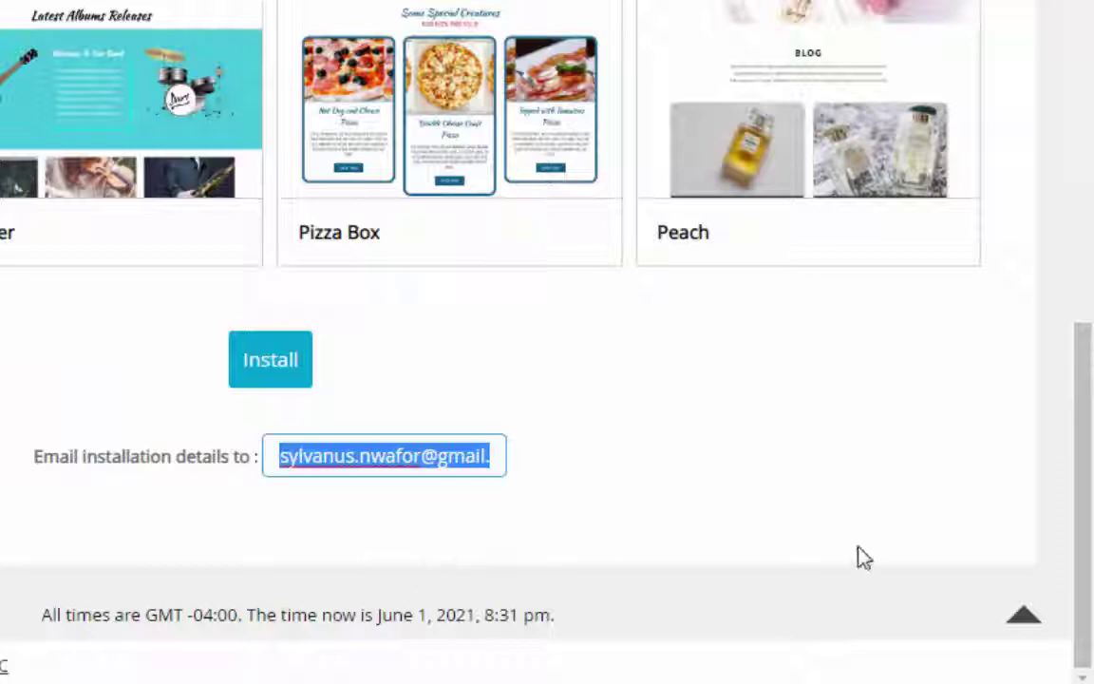
left_click(296, 372)
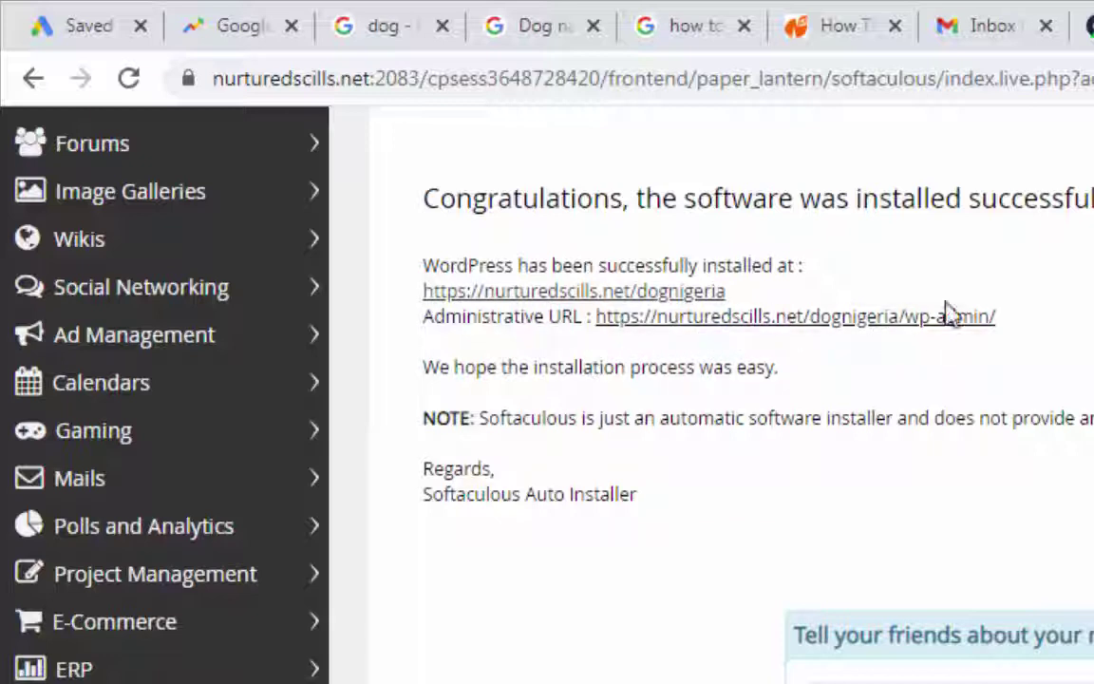
Open the new site URL nurturedscills.net/dognigeria in a new tab and view it
right_click(573, 300)
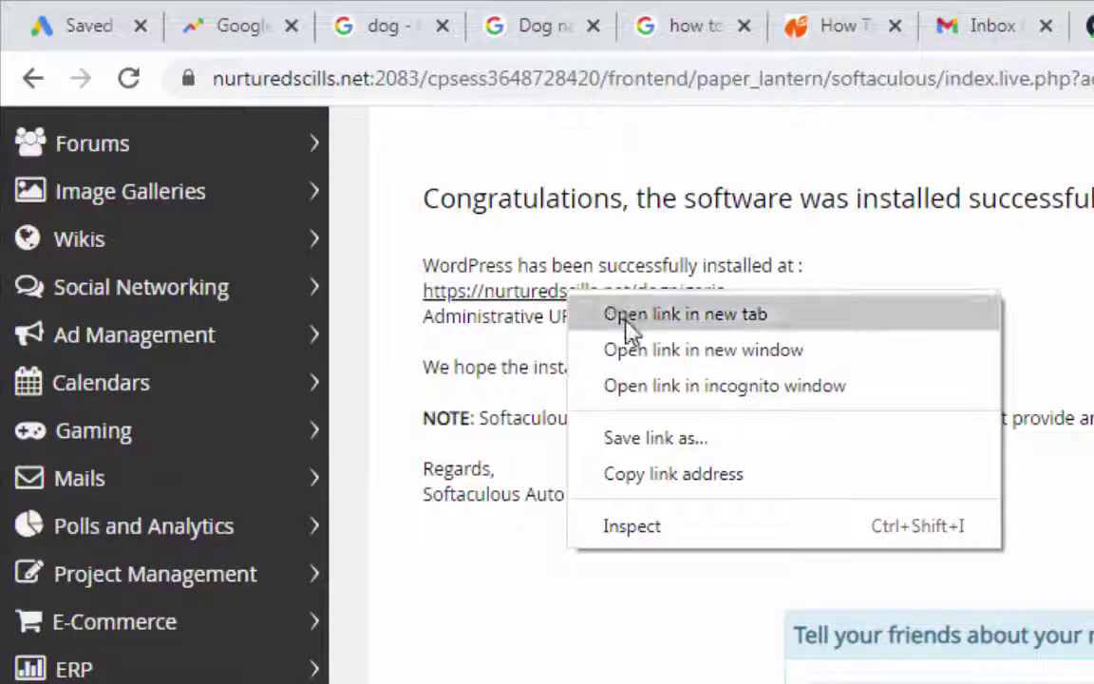
left_click(630, 318)
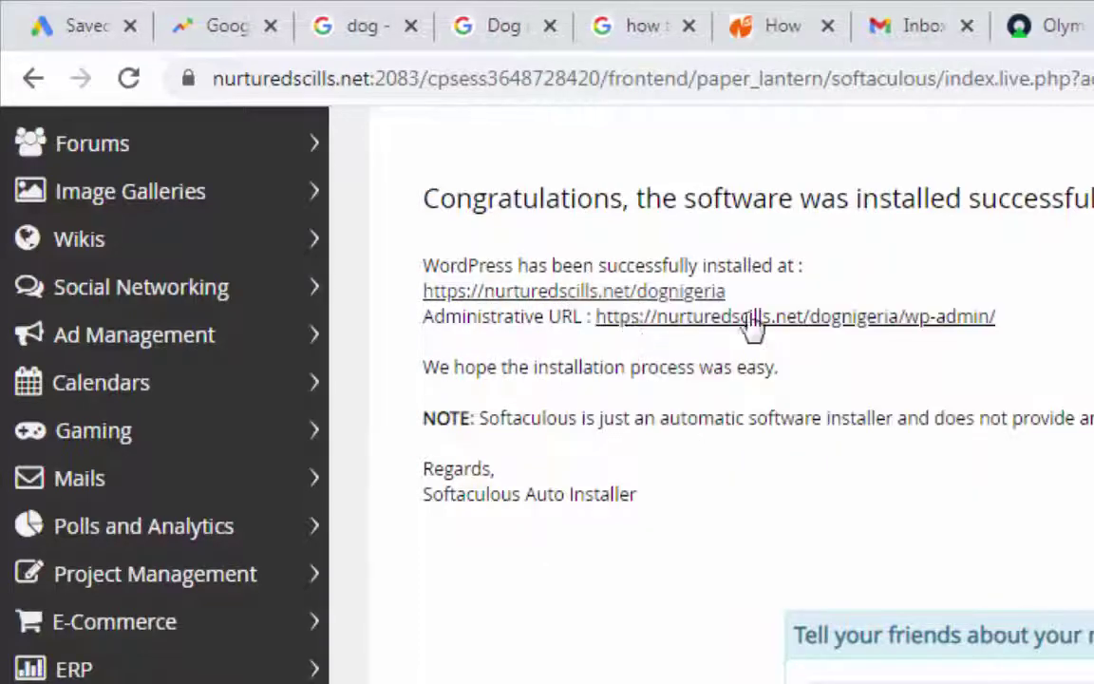
left_click(893, 14)
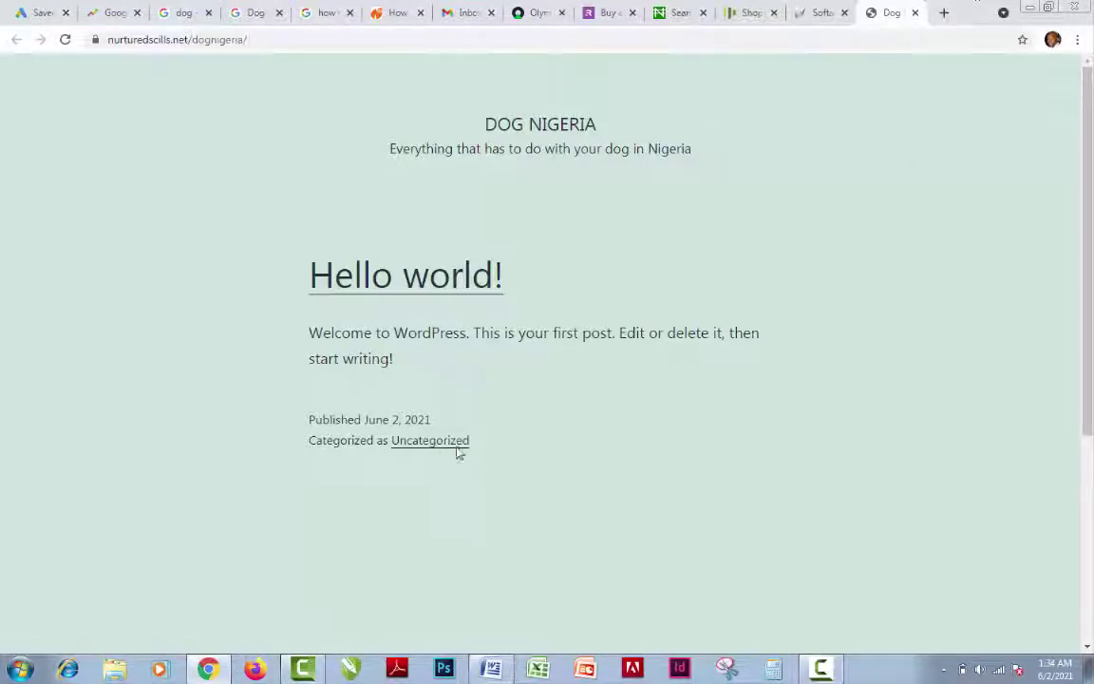
Open the Administrative URL (dognigeria/wp-admin) from the success page in a new tab
left_click(823, 13)
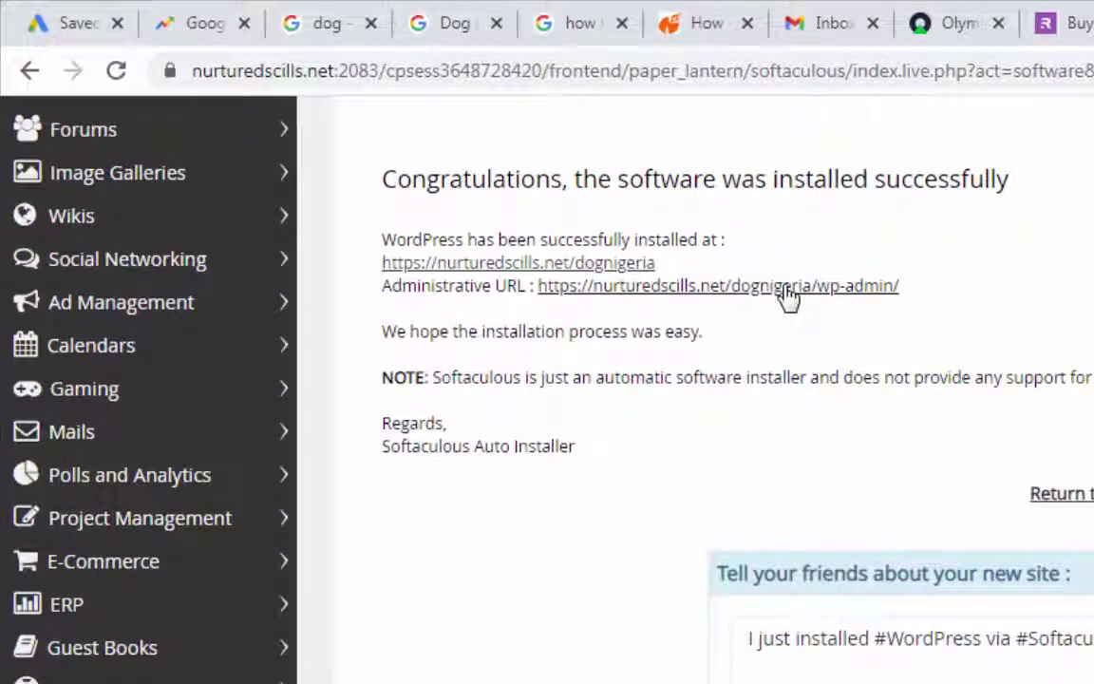
right_click(784, 293)
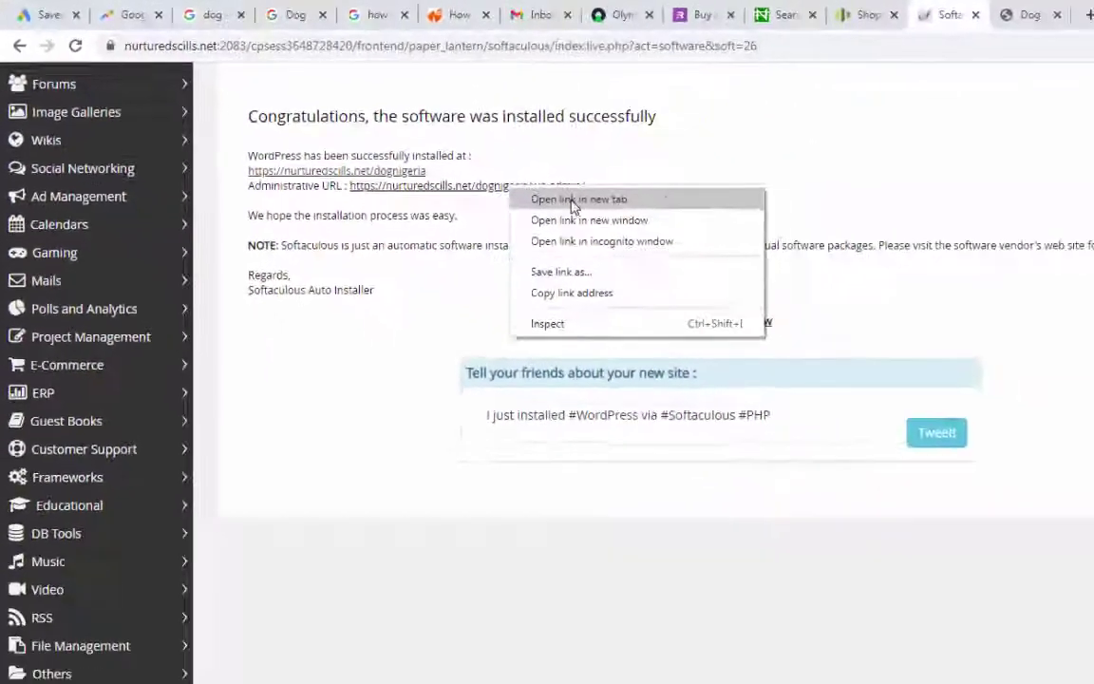
left_click(807, 305)
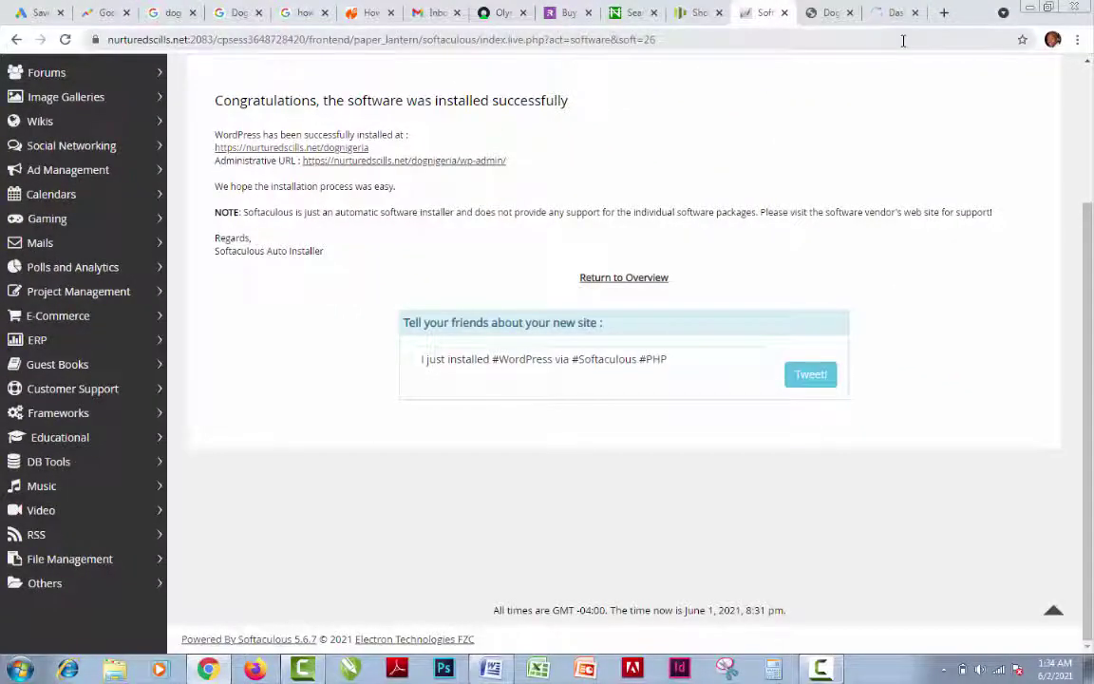
left_click(891, 13)
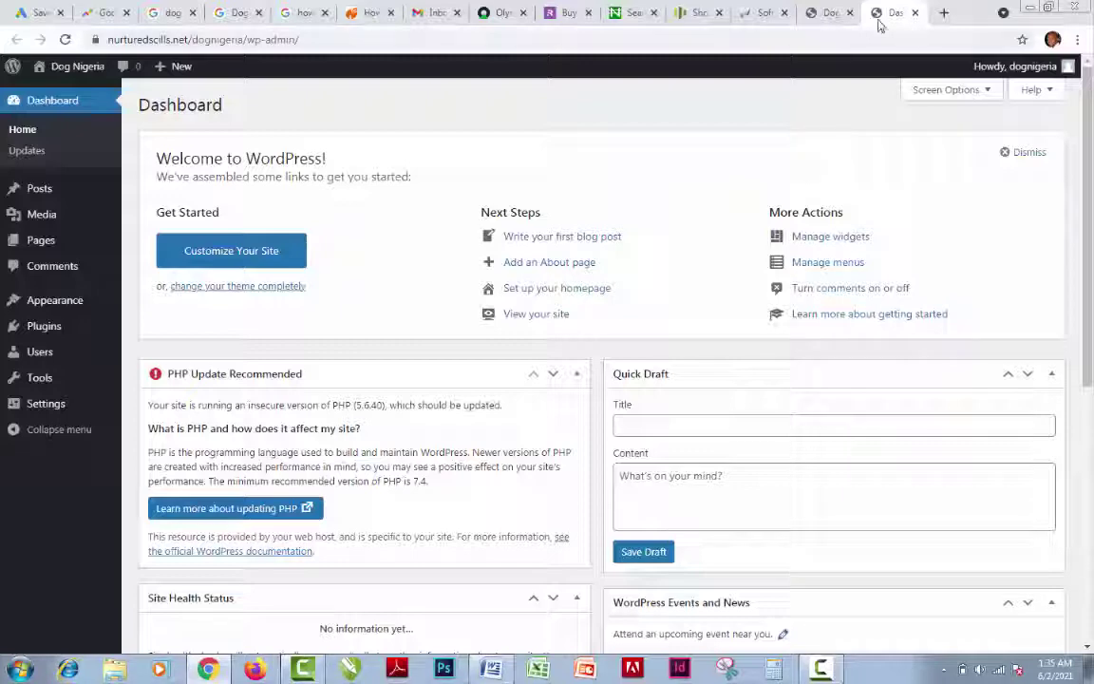
Close the live Dog Nigeria tab, check the Word dog keyword list, then return to the Dashboard
left_click(840, 17)
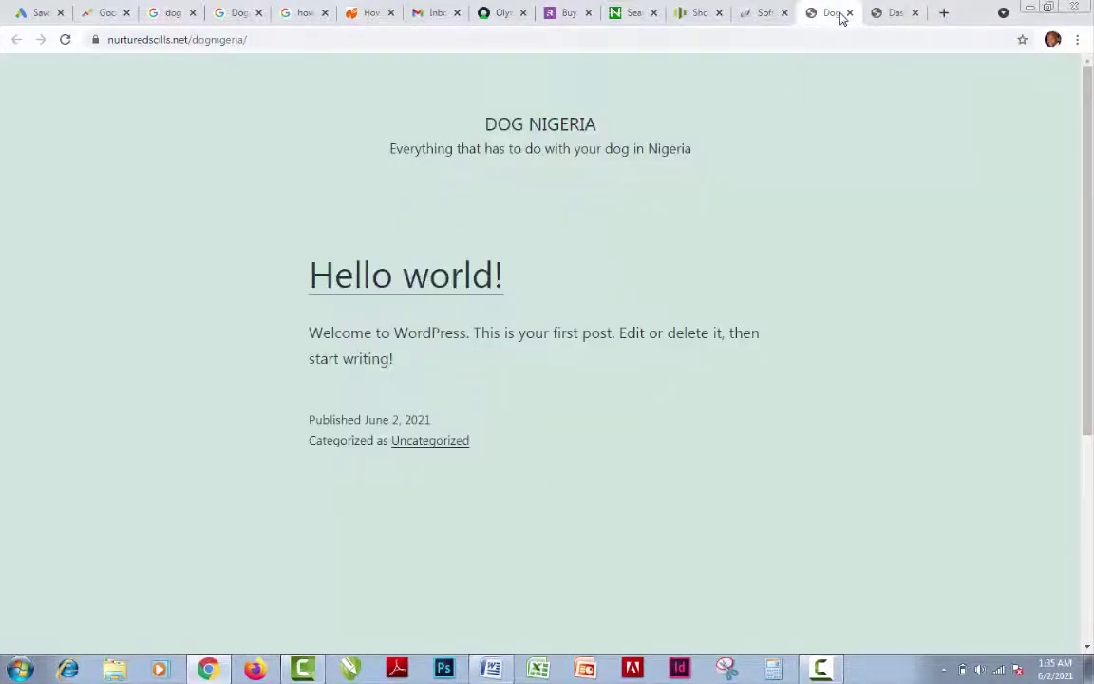
left_click(849, 13)
scroll(578, 296, "up", 3)
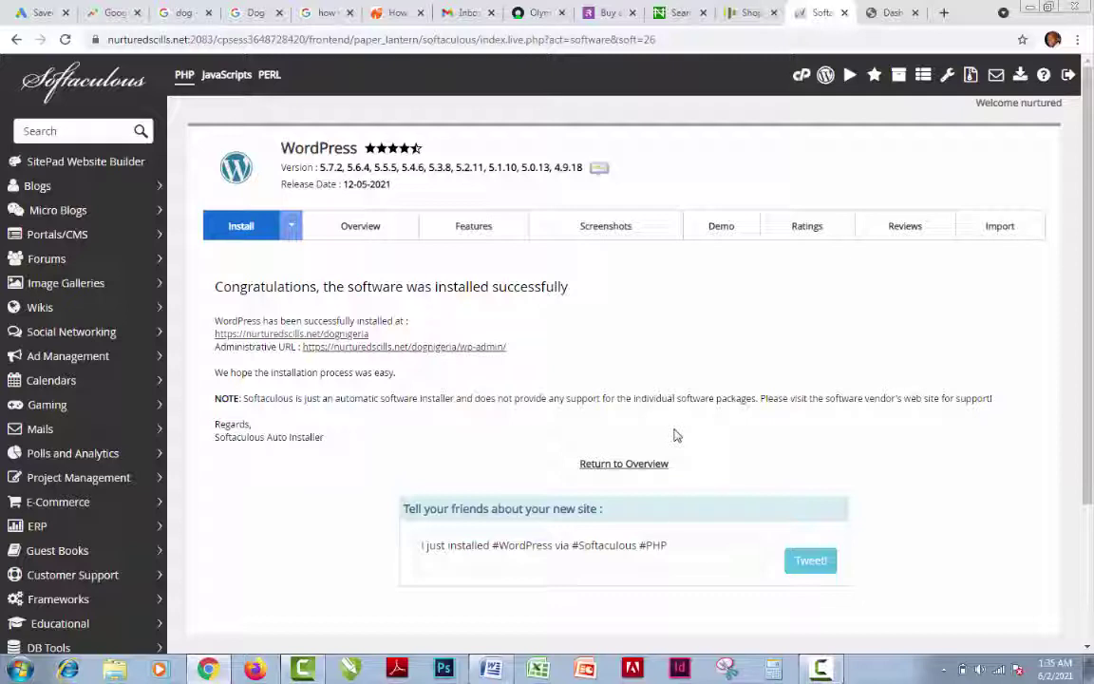
left_click(893, 13)
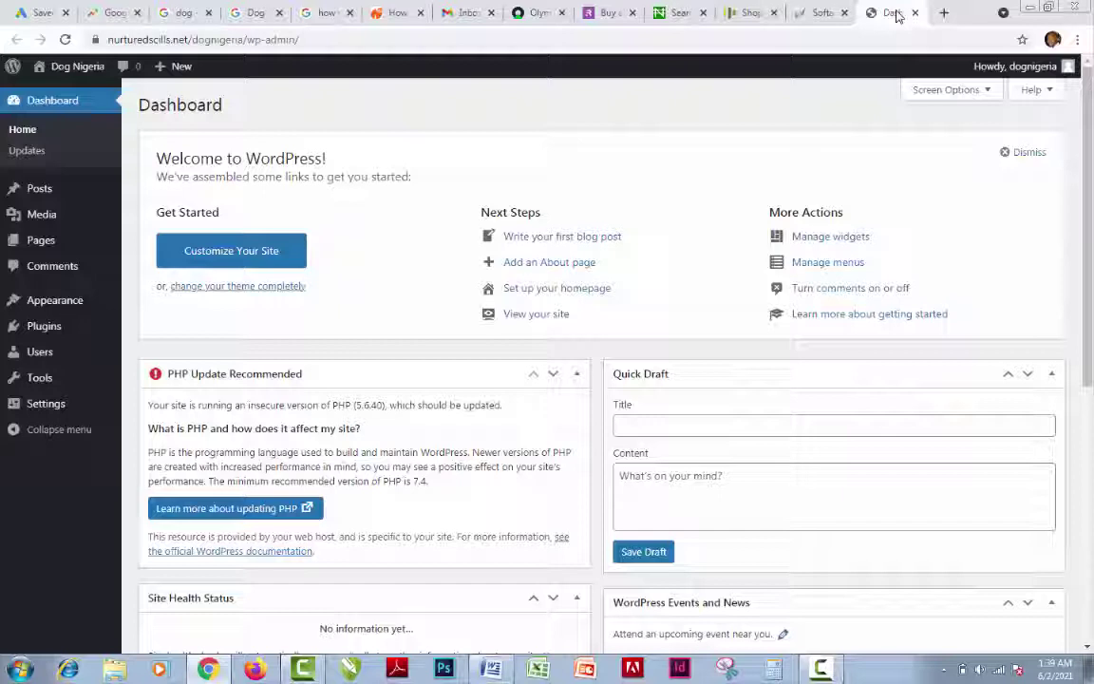
left_click(491, 668)
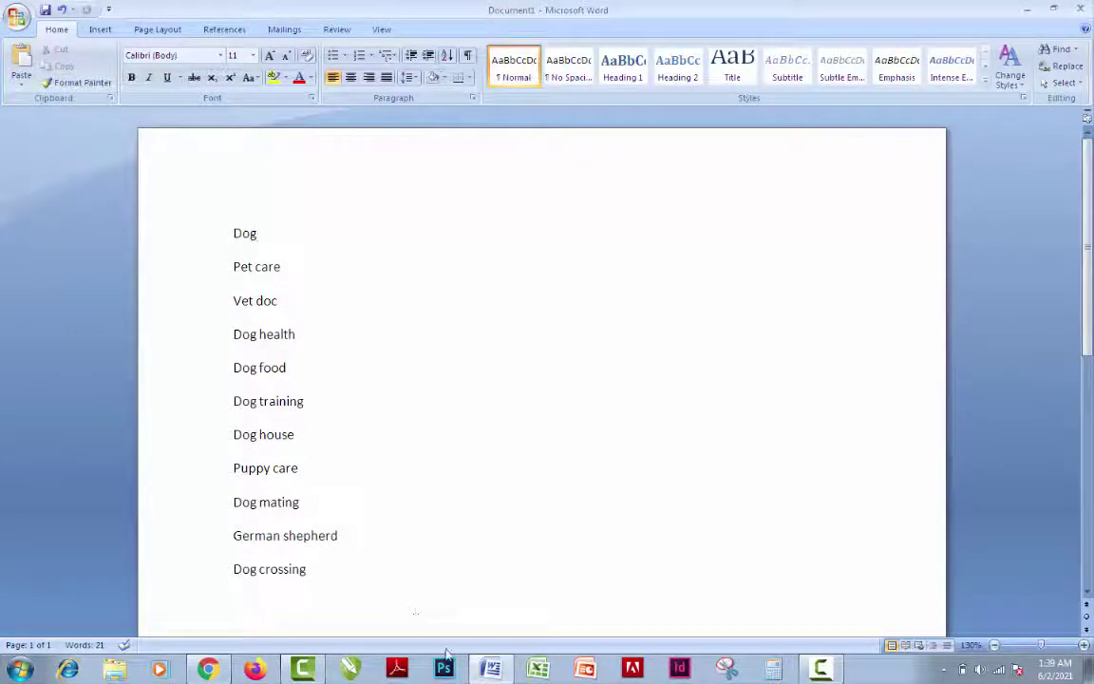
left_click(208, 671)
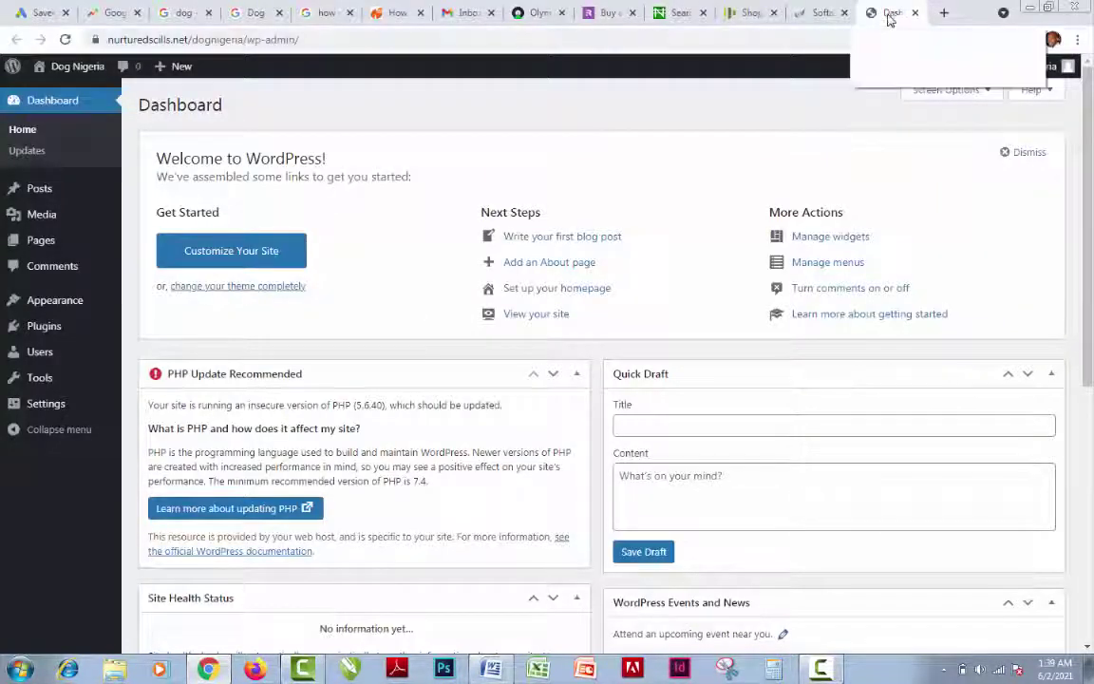
mouse_move(1053, 73)
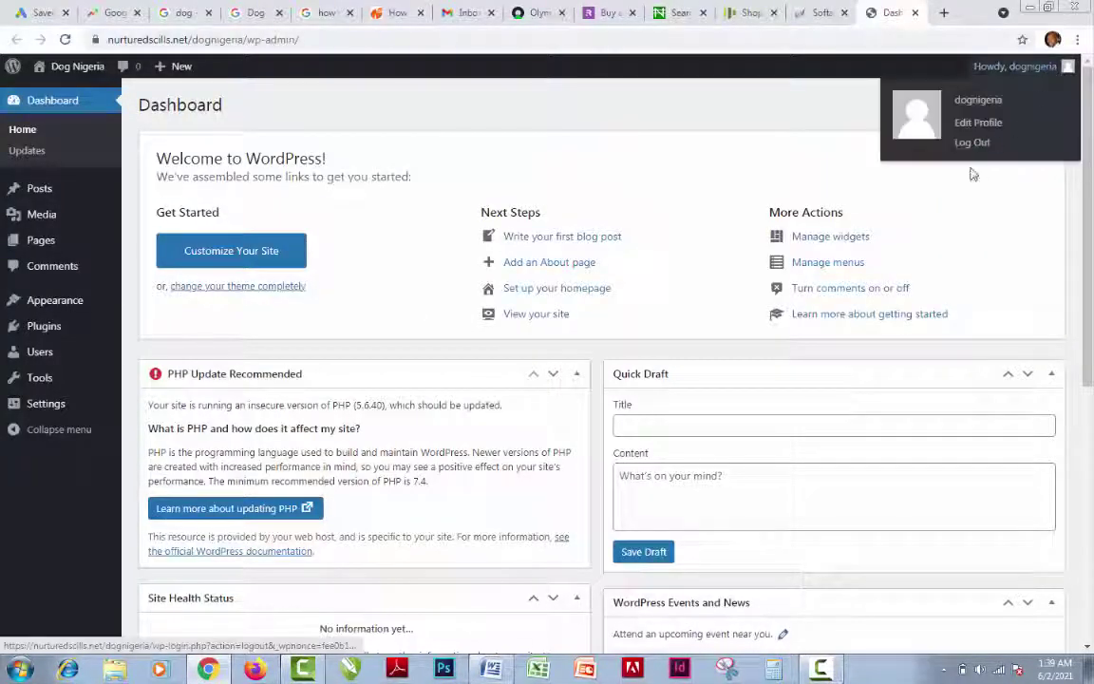
Close the Softaculous installer tab and log out via the Howdy menu
left_click(823, 13)
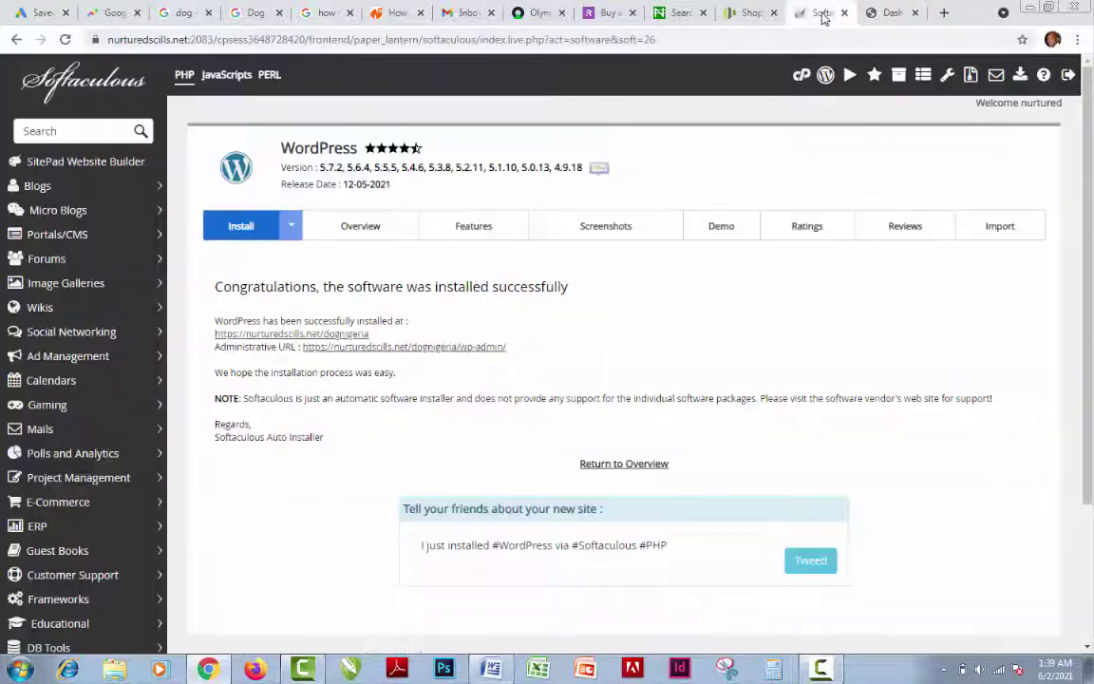
left_click(845, 12)
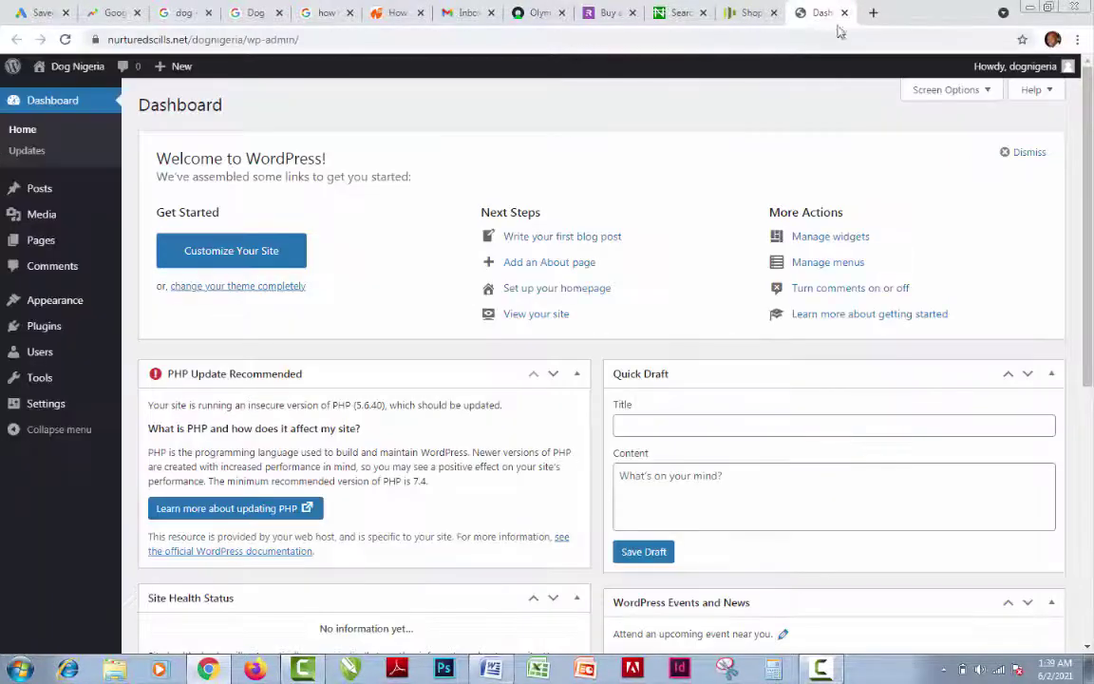
mouse_move(1065, 66)
left_click(979, 144)
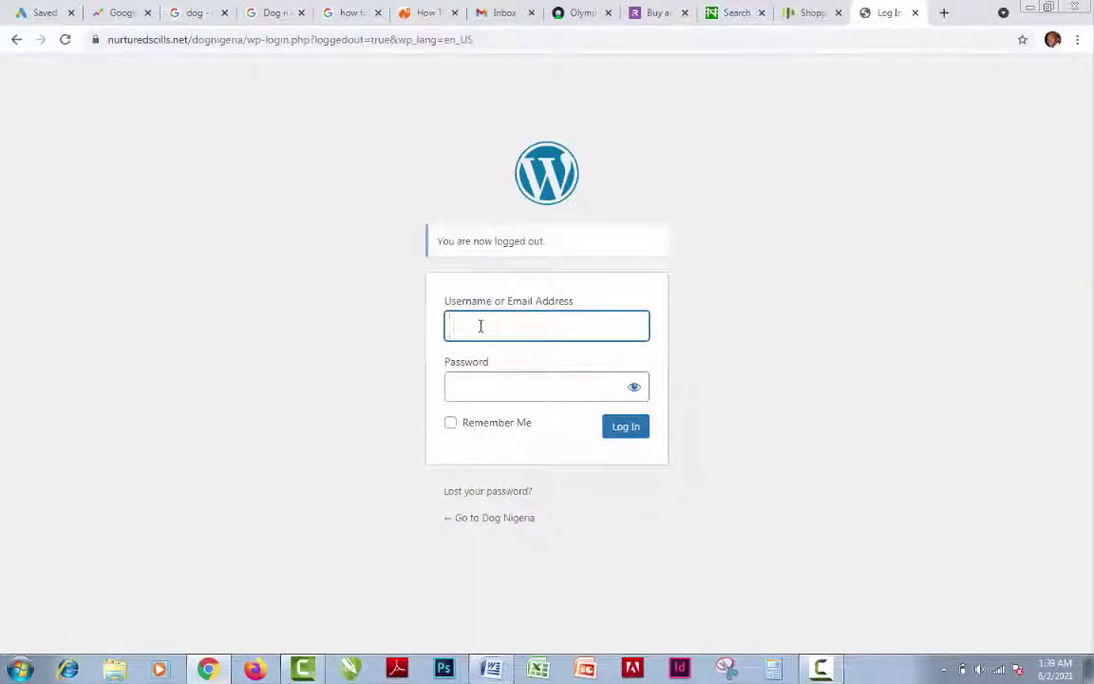
Log back into the Dog Nigeria admin with the site's username and password
type("dogniger")
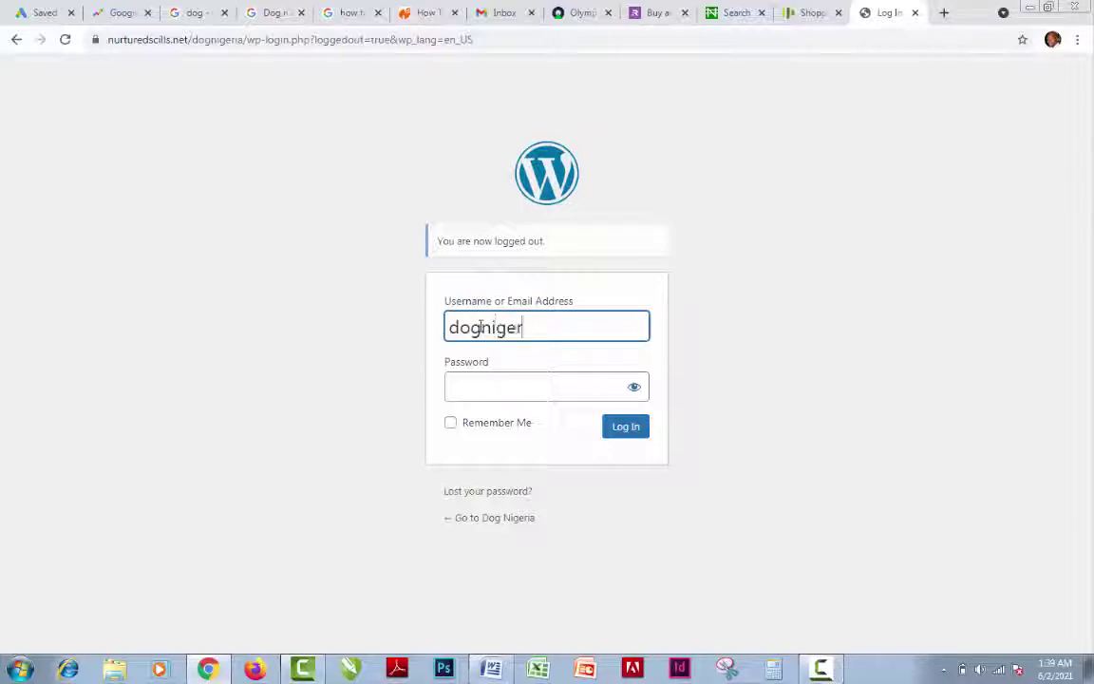
type("ia")
left_click(518, 388)
type("••••")
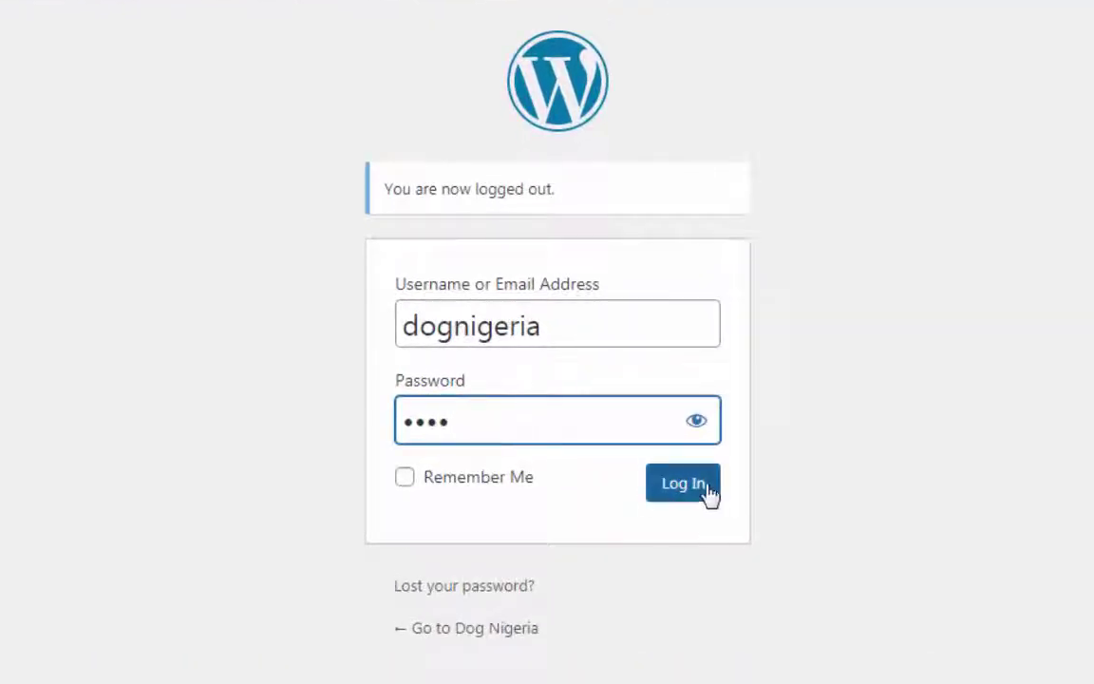
left_click(699, 495)
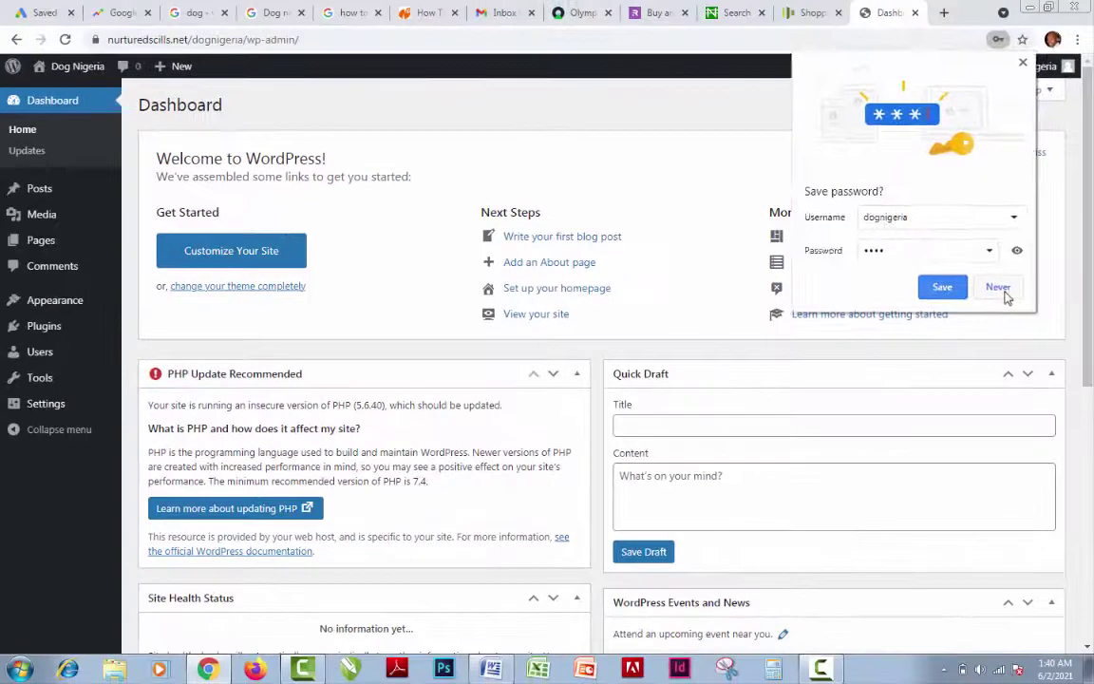
Decline Chrome's offer to save the password and reveal the Posts submenu in the sidebar
left_click(1004, 291)
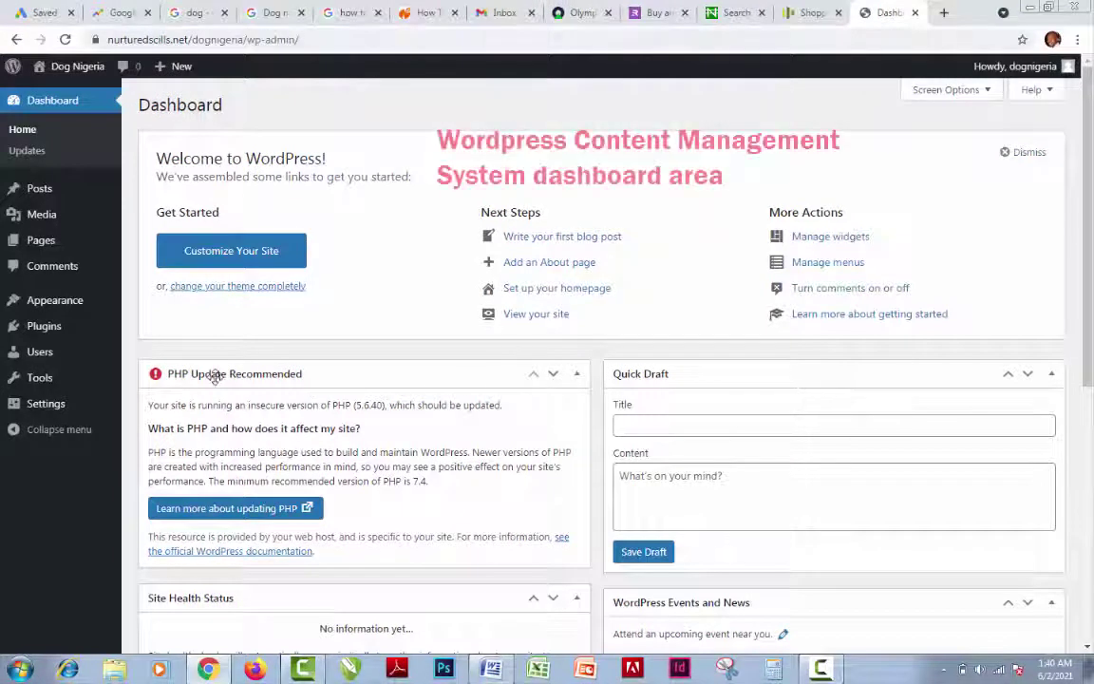
mouse_move(88, 367)
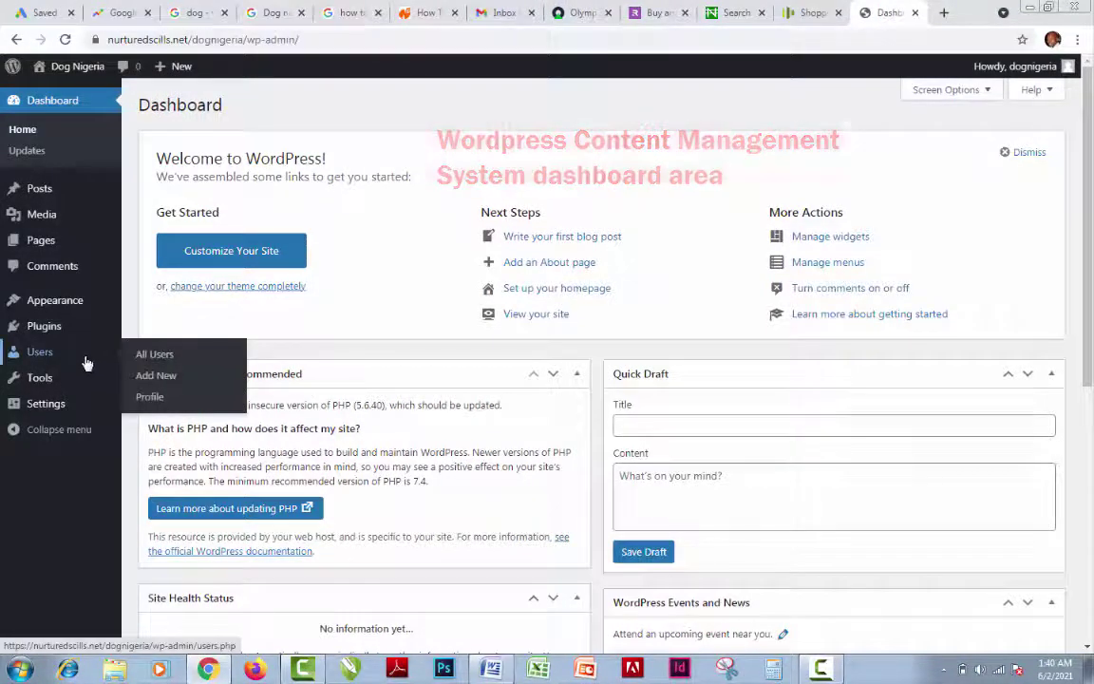
mouse_move(59, 406)
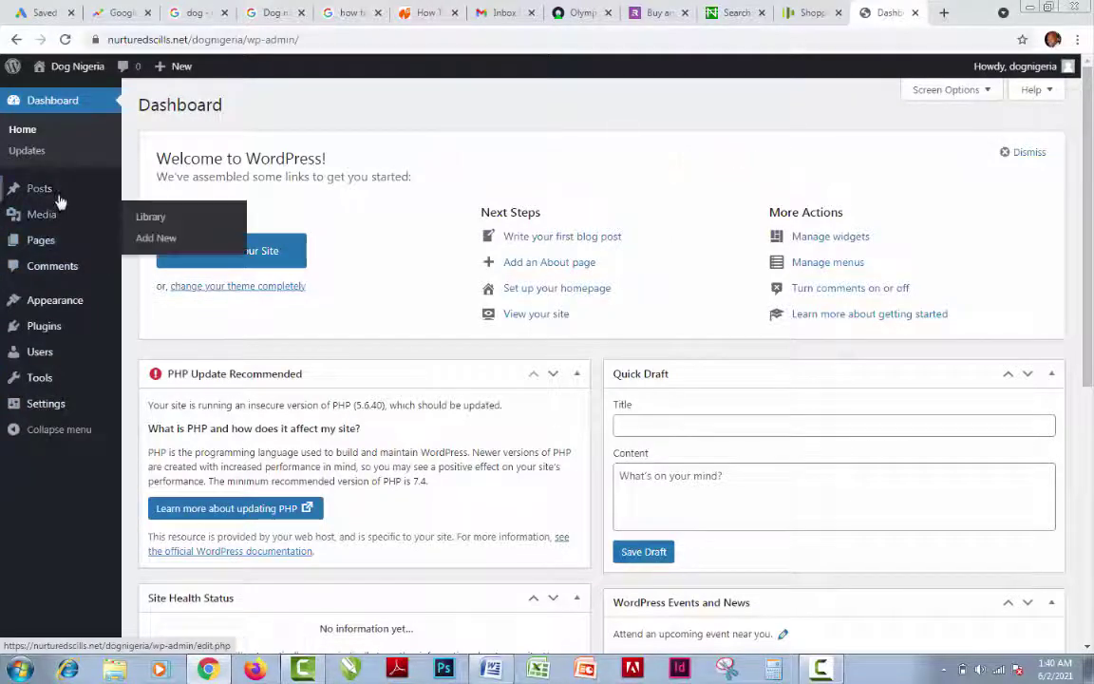
mouse_move(43, 190)
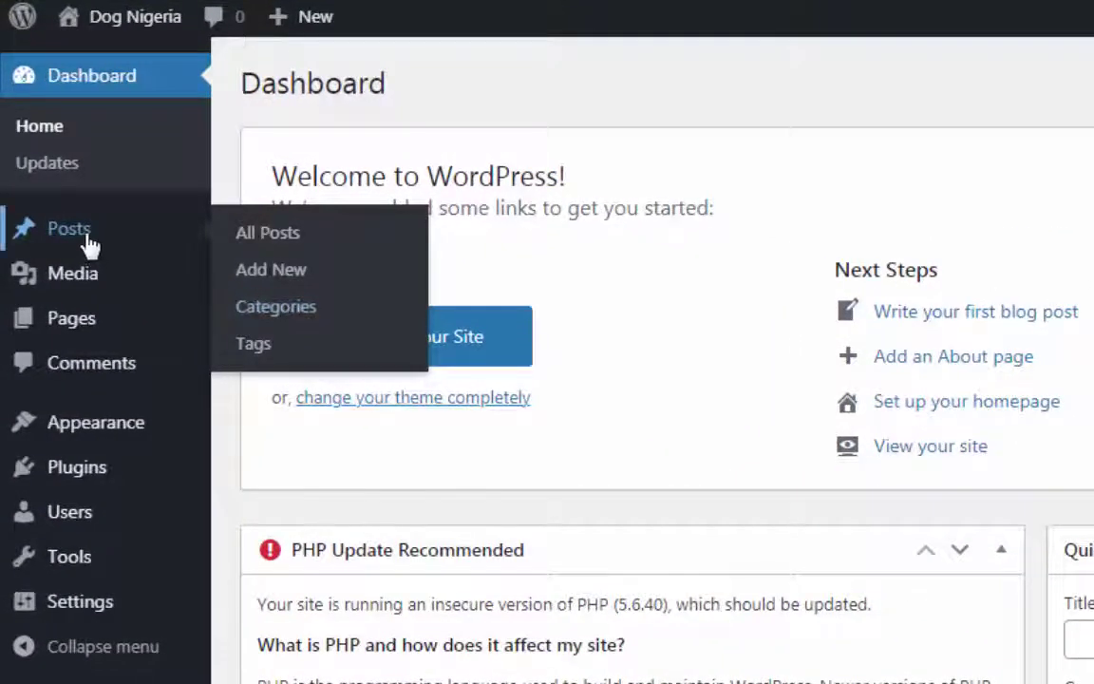
mouse_move(111, 238)
Go to Posts > Categories
left_click(276, 307)
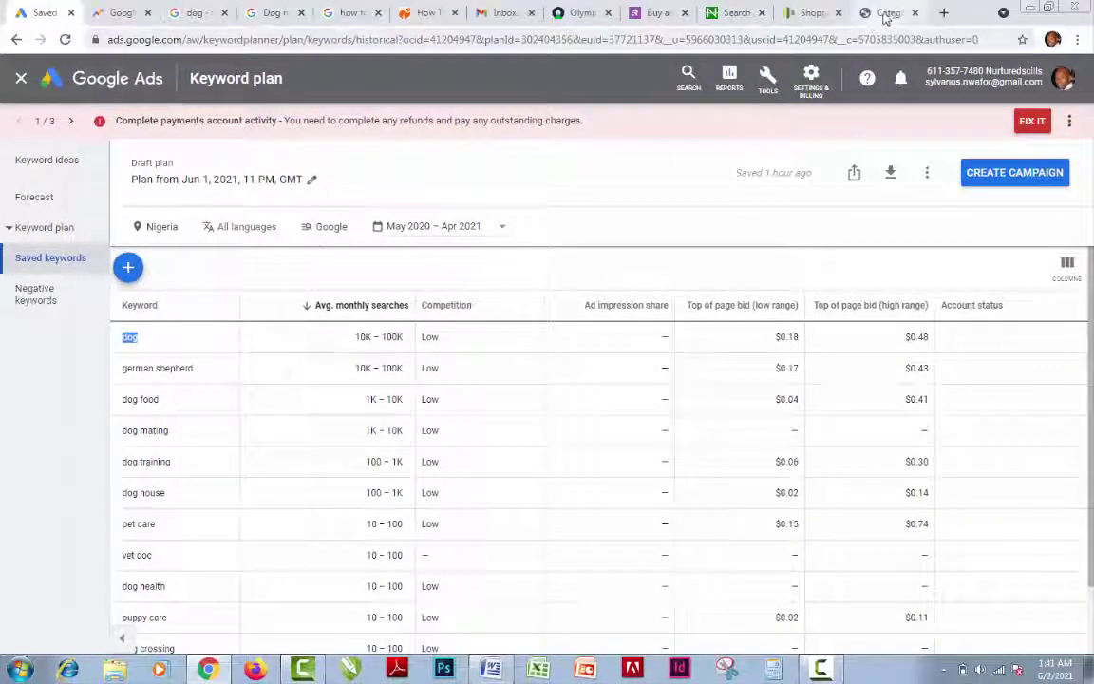
Add a 'Dog Breed' category with Parent Category left at None
left_click(885, 15)
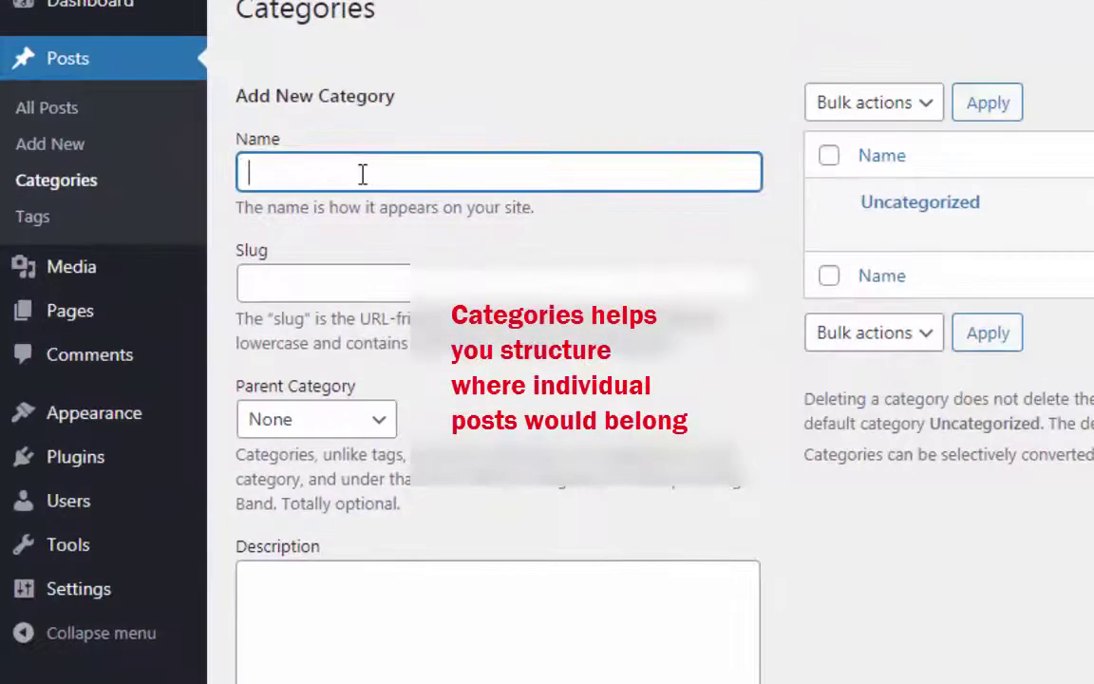
type("Dog ")
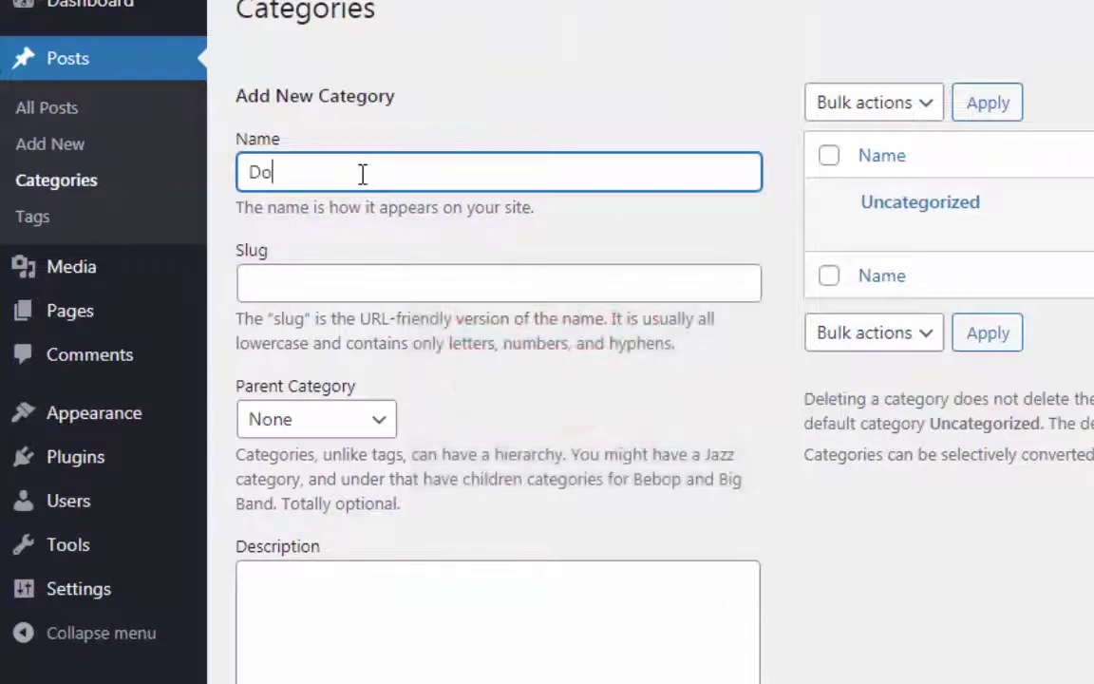
type("Breed")
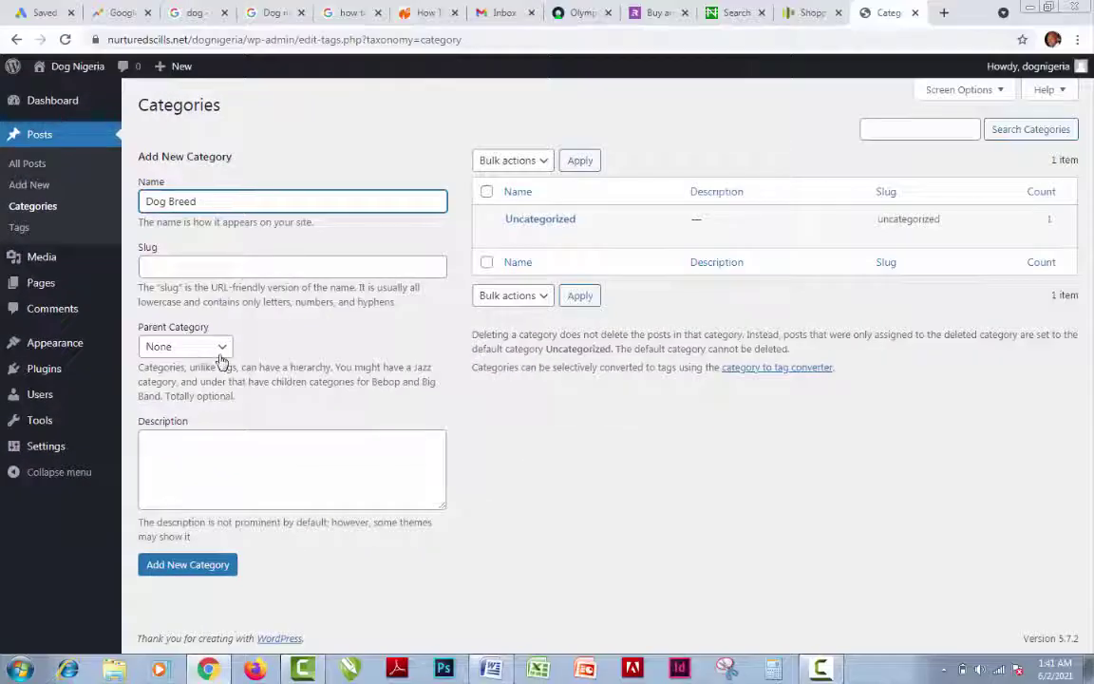
left_click(244, 348)
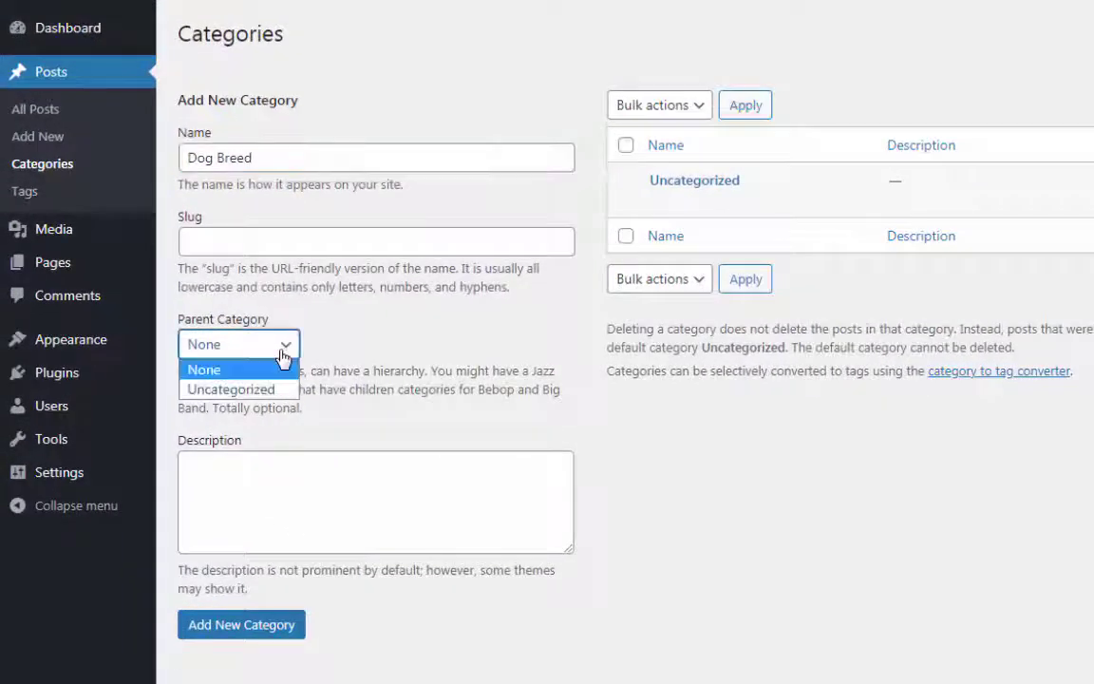
left_click(317, 342)
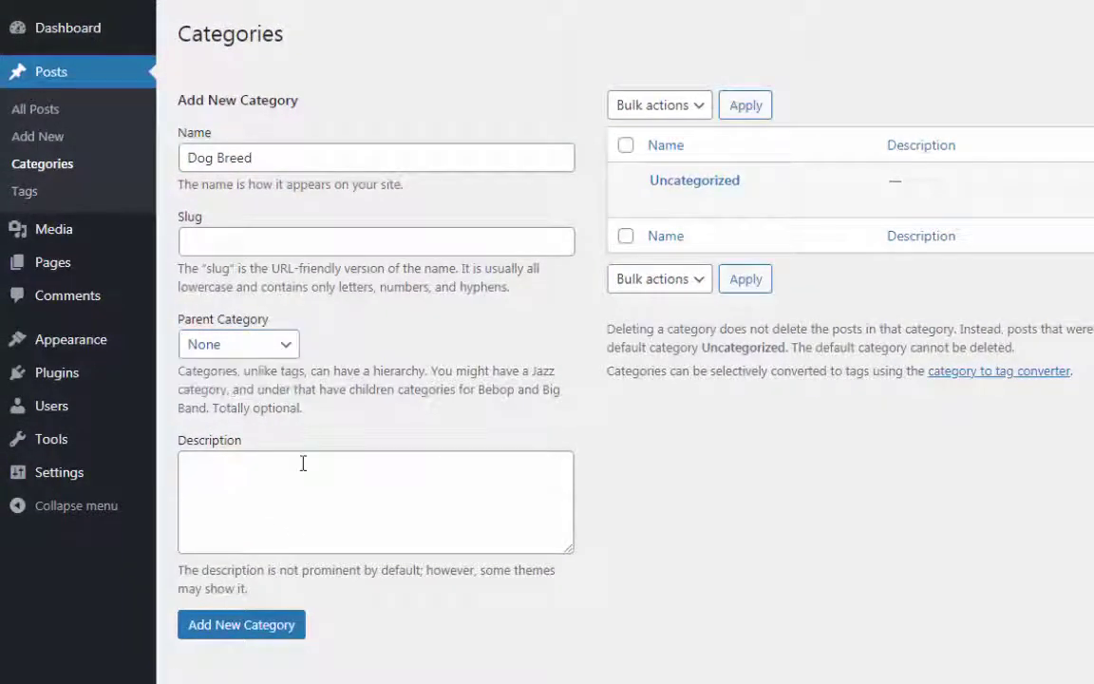
left_click(274, 628)
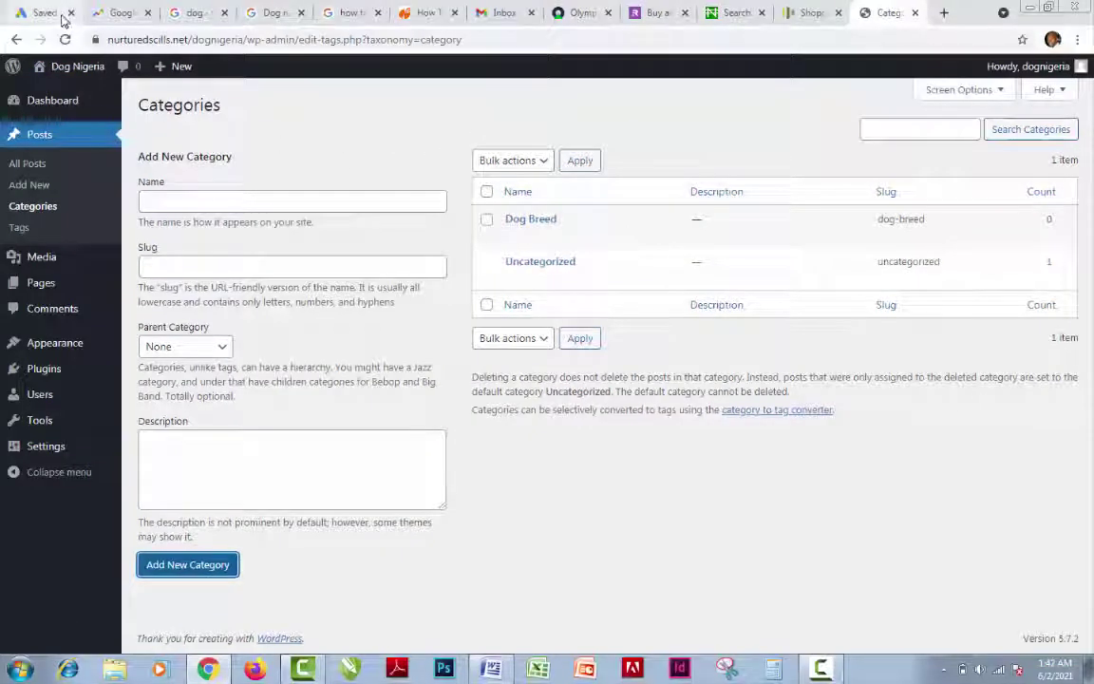
left_click(55, 15)
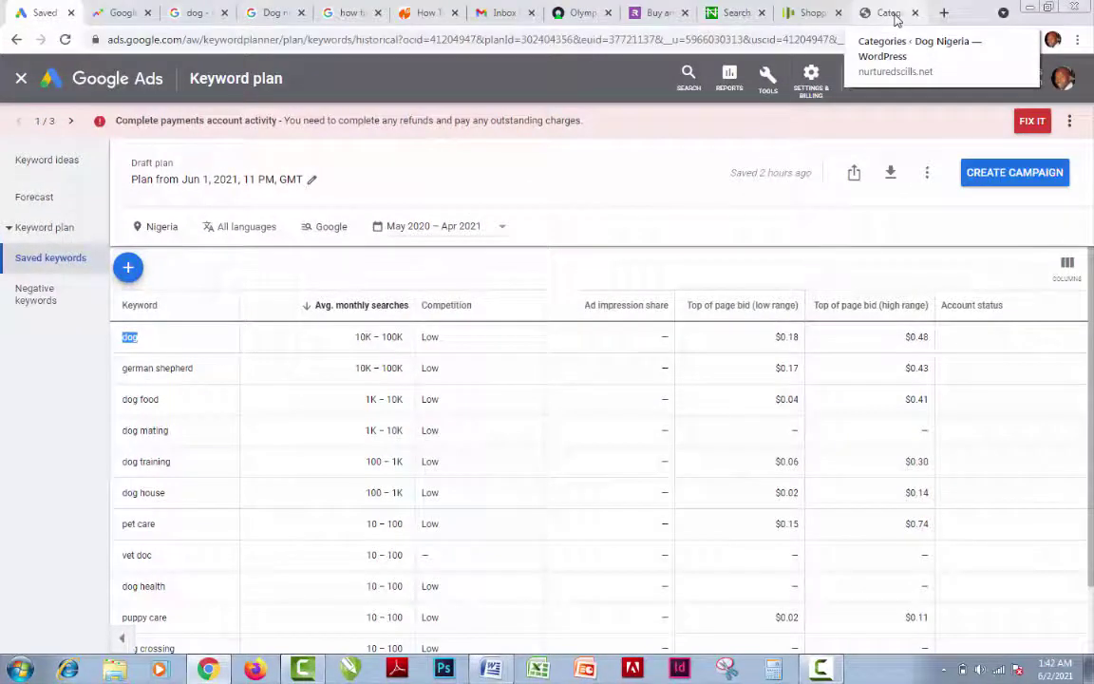
left_click(897, 17)
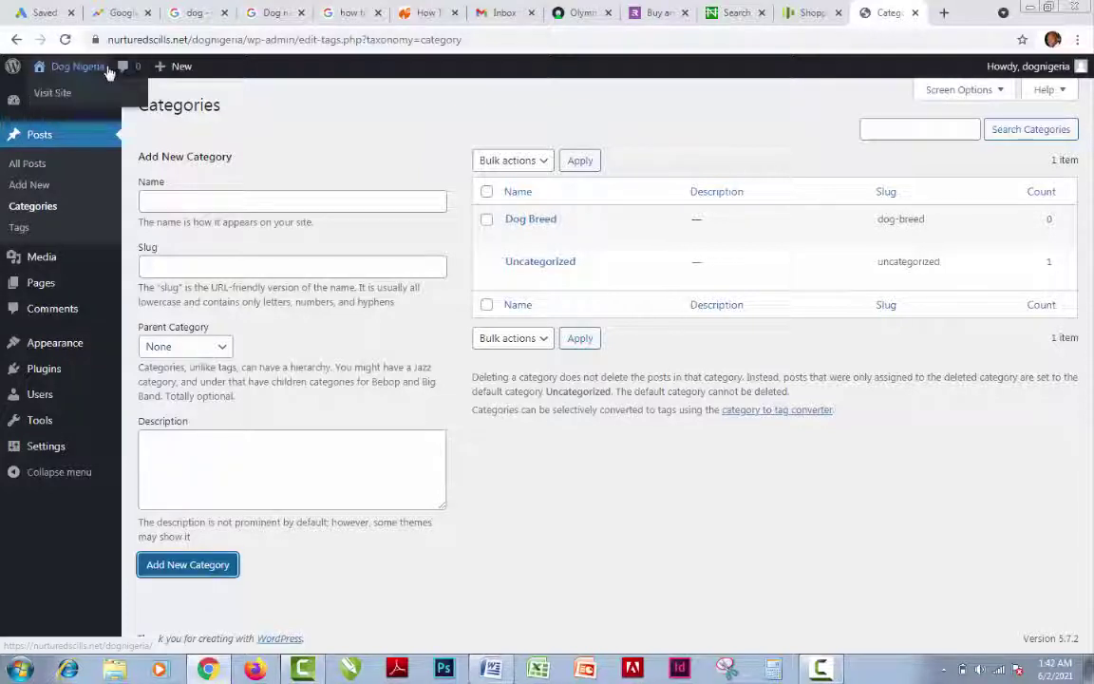
left_click(53, 15)
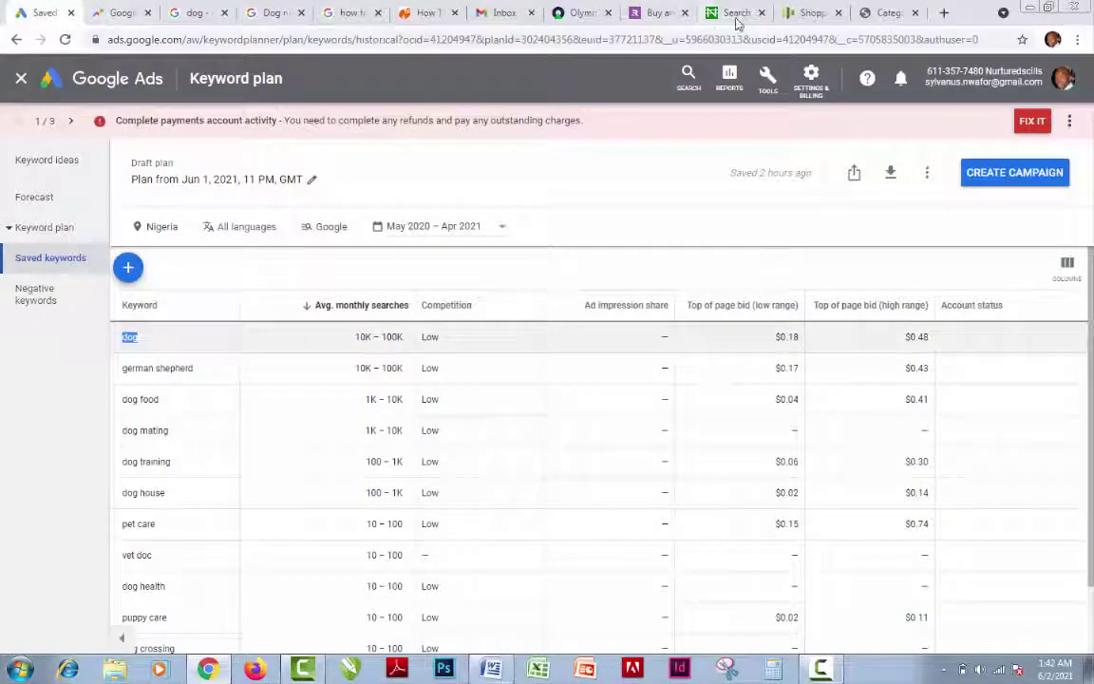
left_click(903, 13)
Add a 'Dog Care' category, correcting the lowercase 'care' before saving
left_click(188, 203)
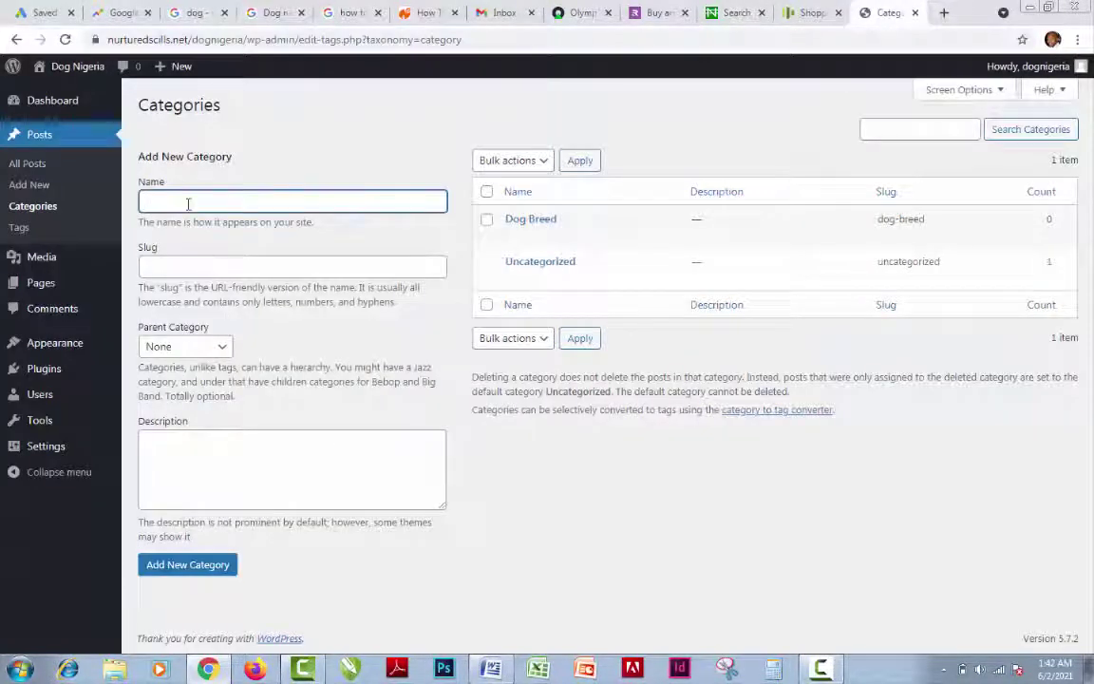
type("Dog care")
key("BackSpace")
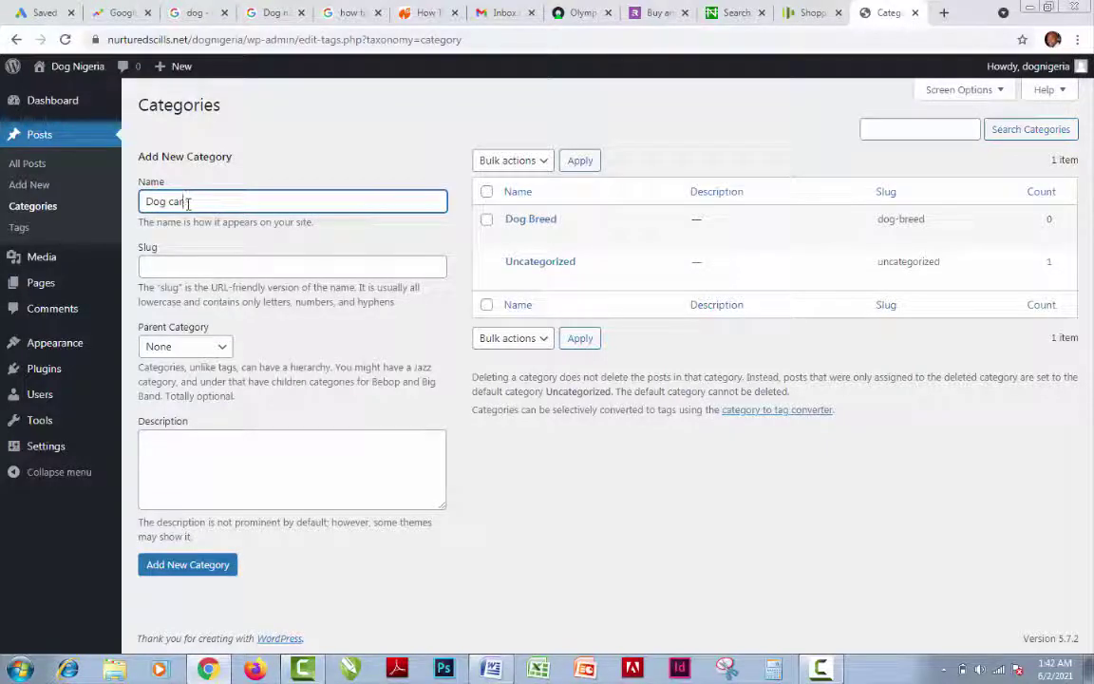
key("BackSpace")
key("BackSpace")
key("BackSpace")
type("Care")
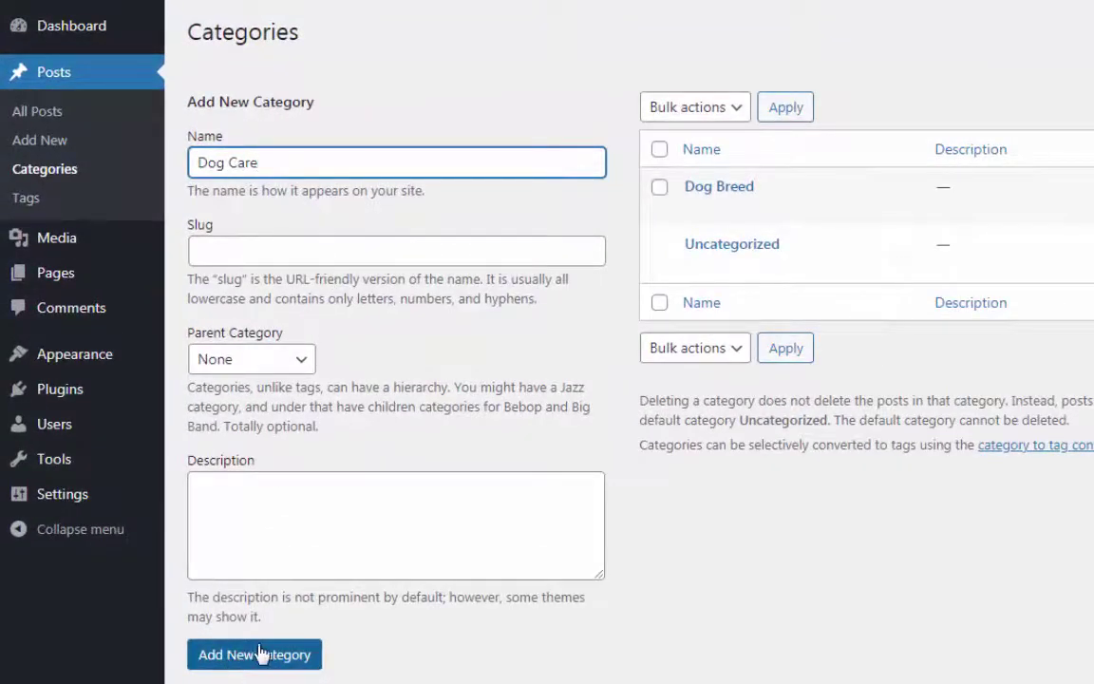
left_click(256, 655)
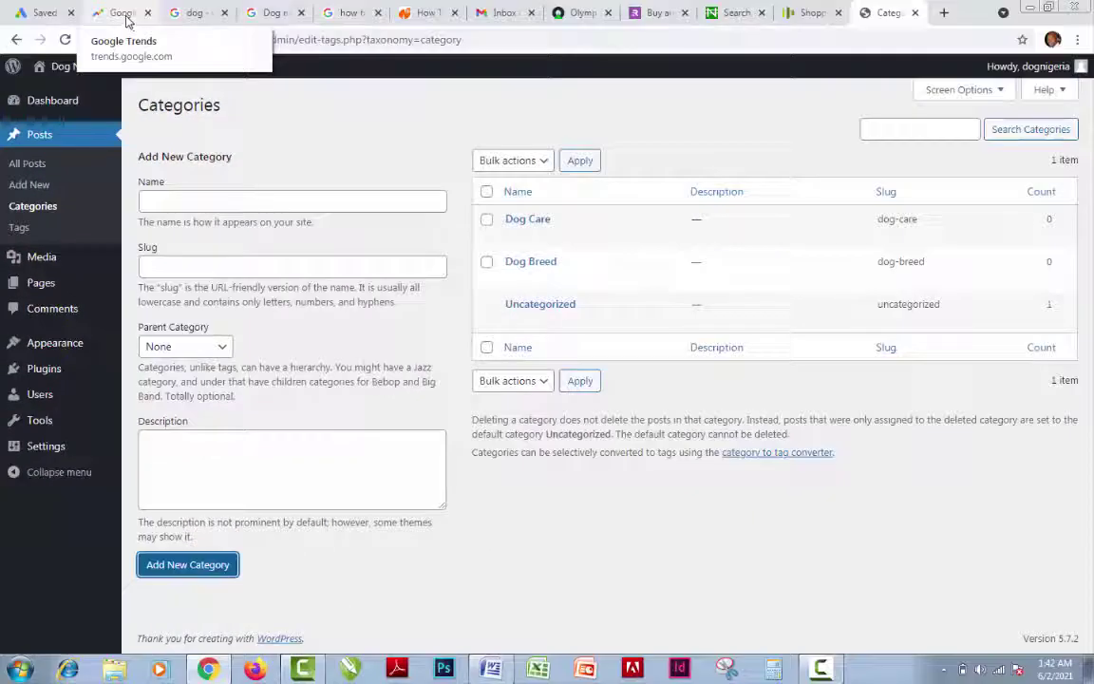
Glance at the Trends and keyword plan tabs, then add a 'Dog Training' category
left_click(123, 14)
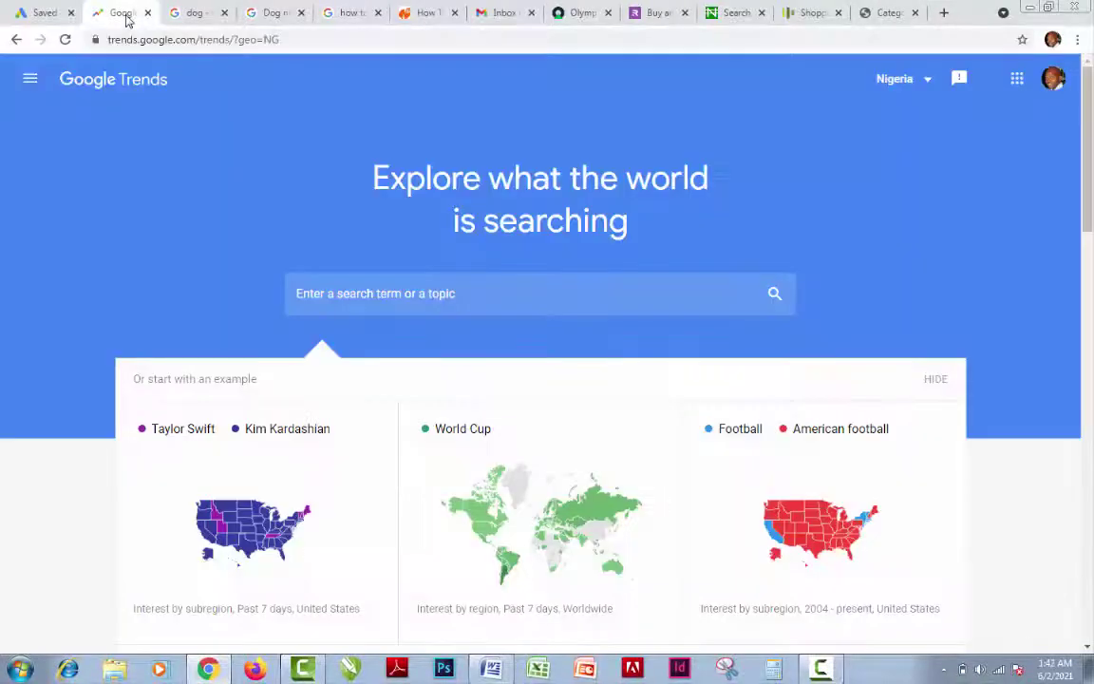
left_click(47, 15)
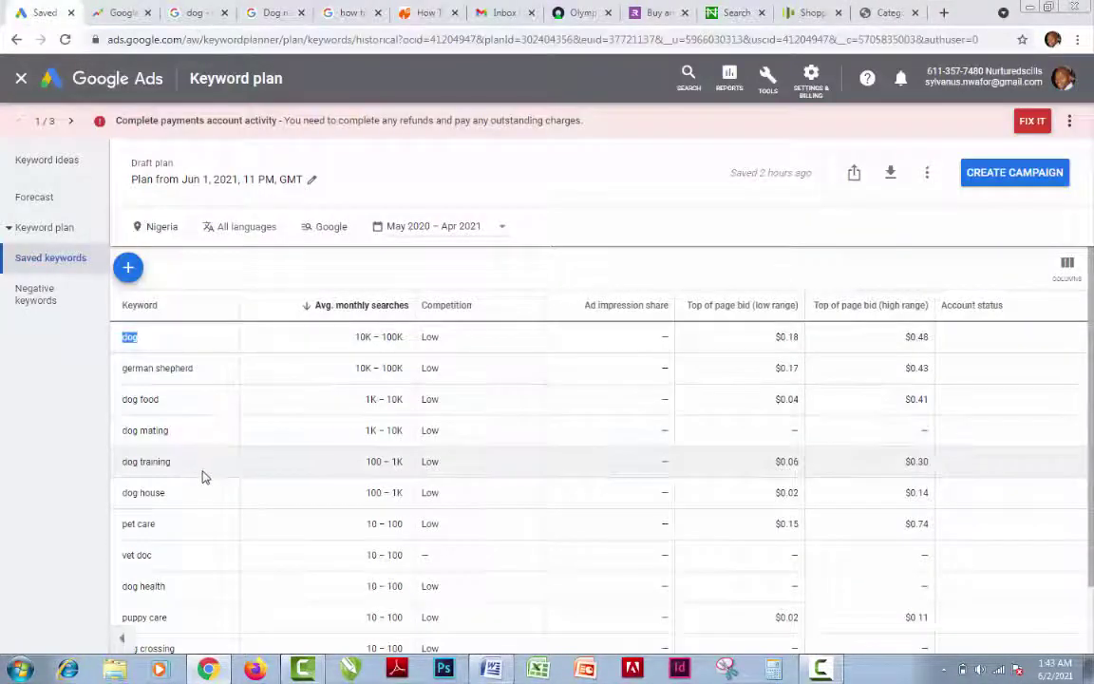
left_click(893, 17)
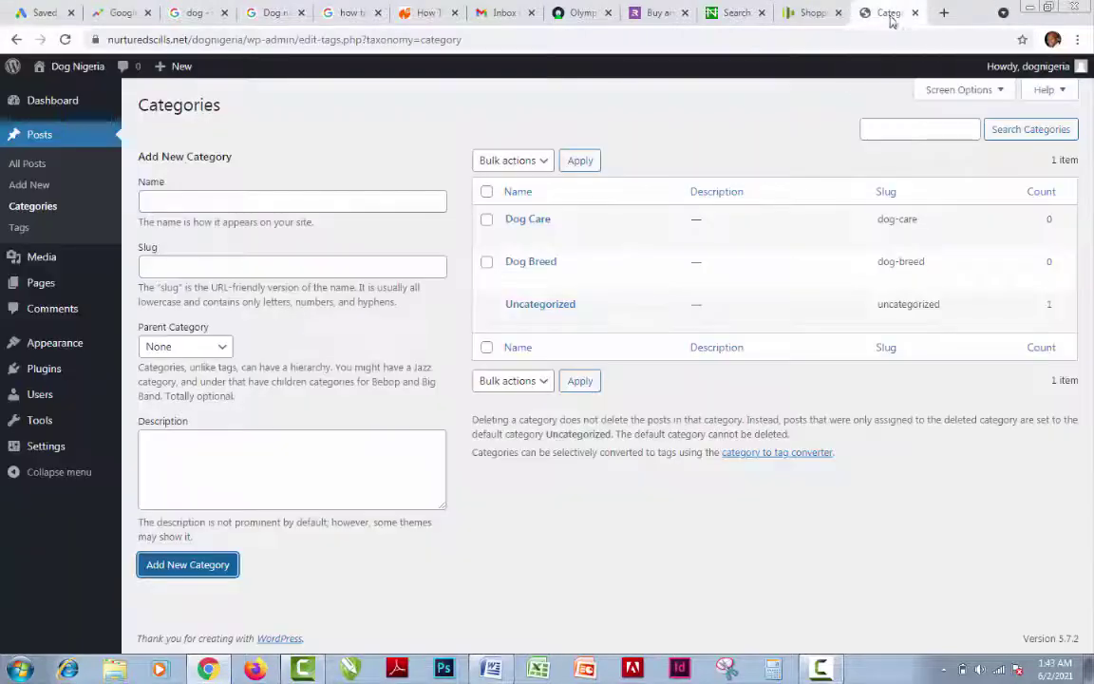
left_click(235, 199)
type("D")
type("og Tr")
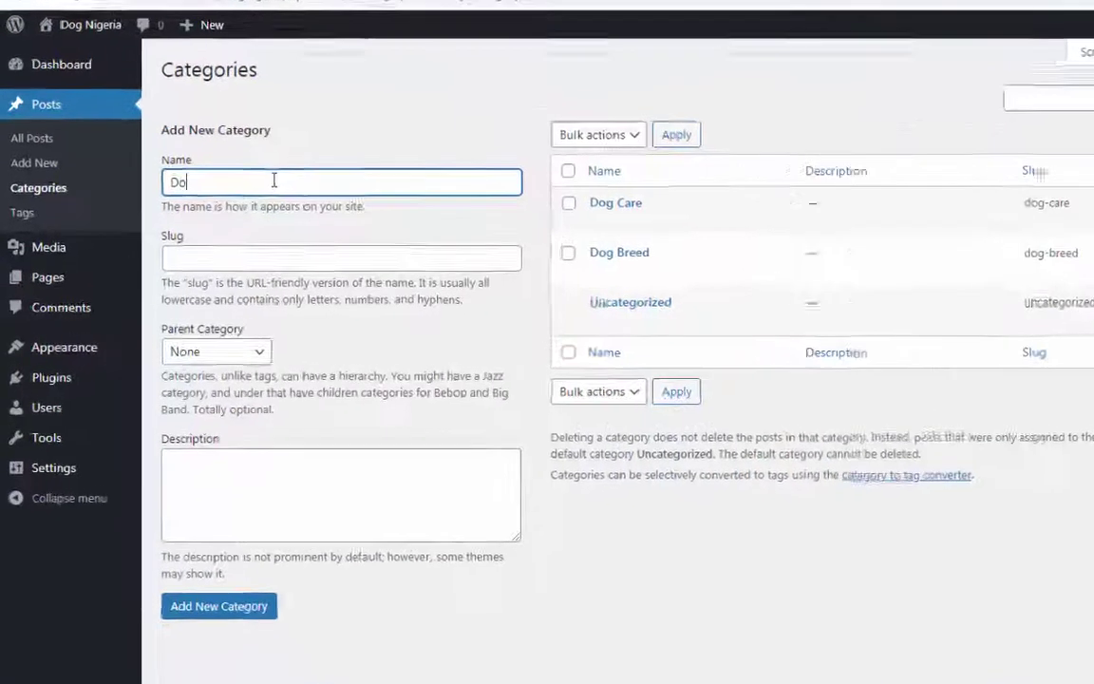
type("a")
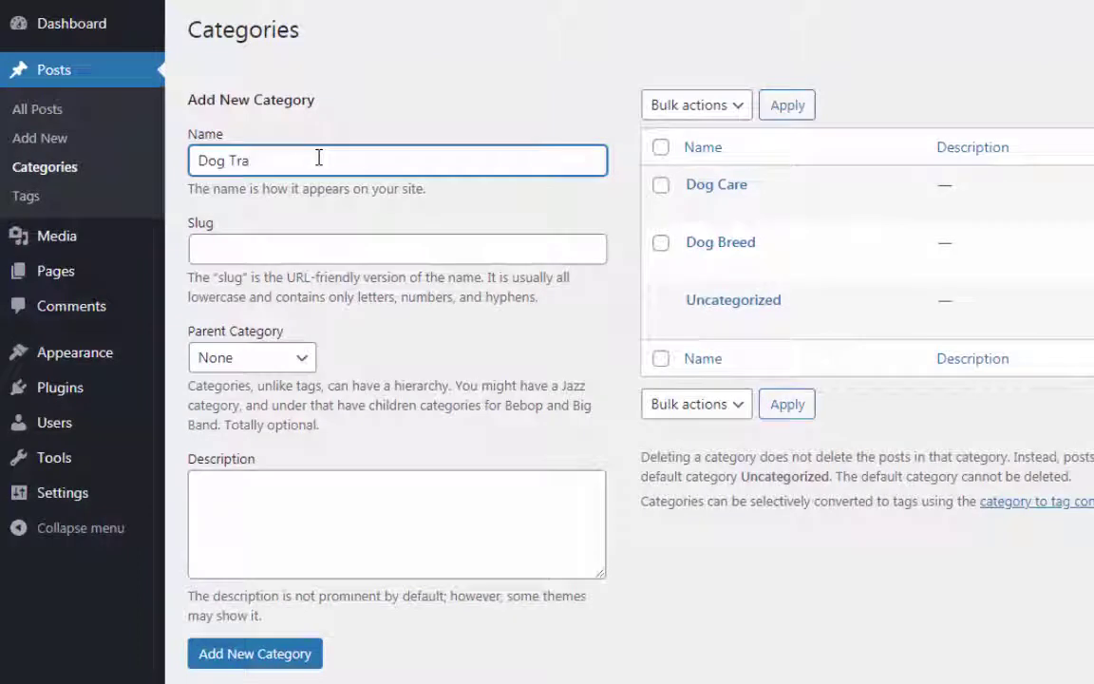
type("ining")
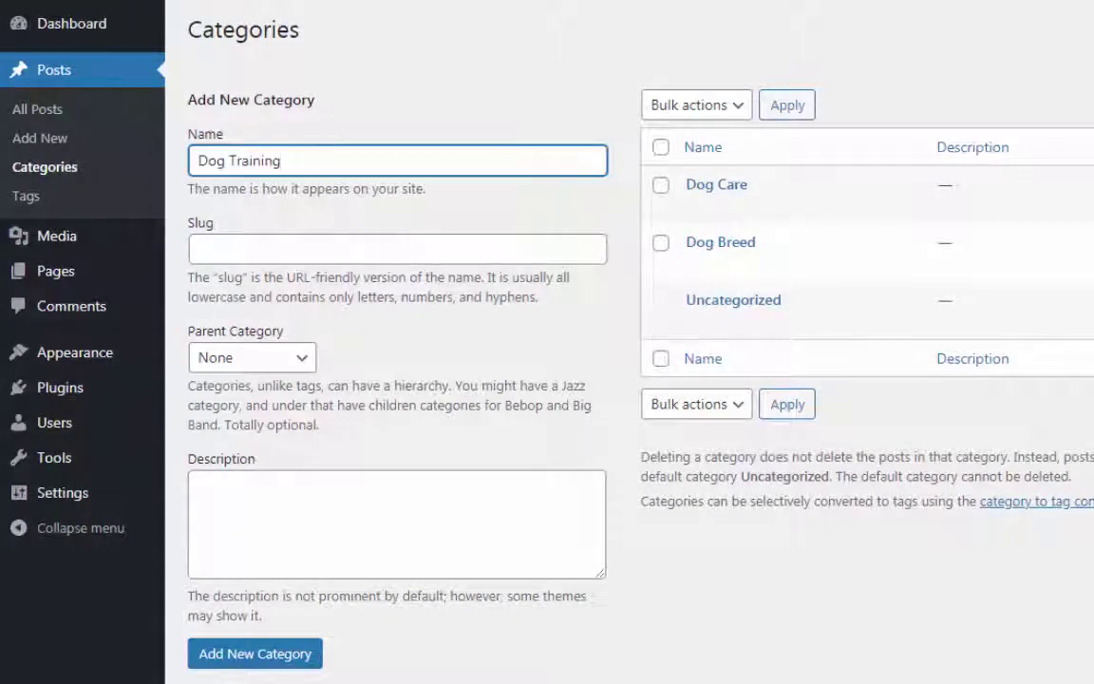
left_click(288, 662)
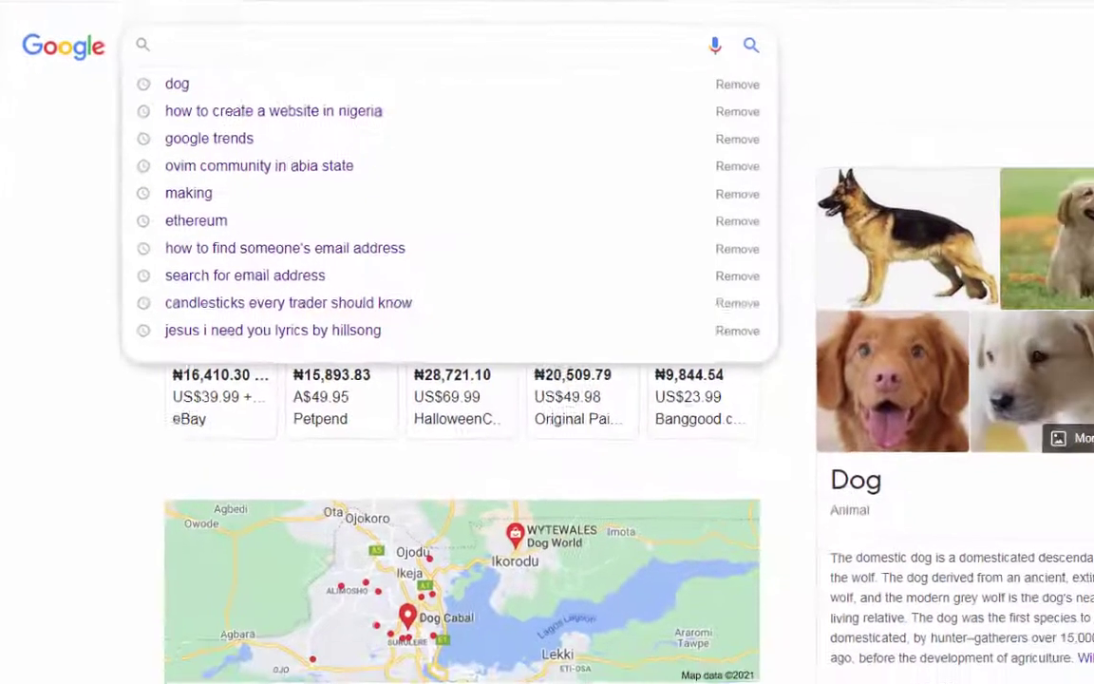
Switch tabs to bring up the live Dog Nigeria site at nurturedscills.net/dognigeria
left_click(736, 14)
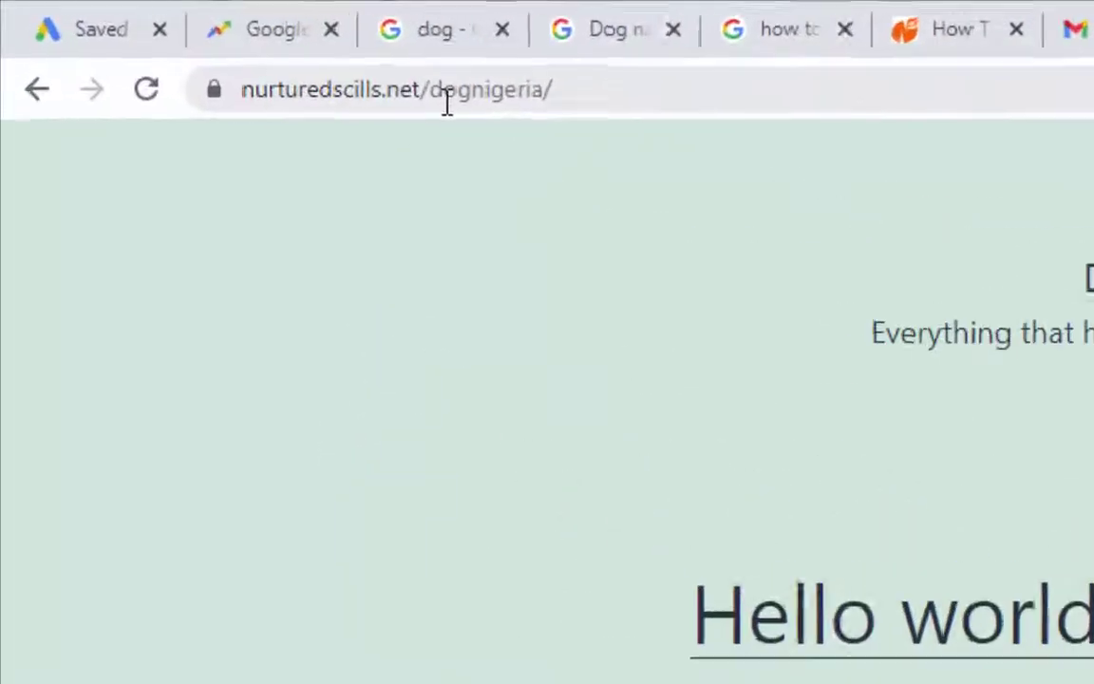
Append wp-admin to the nurturedscills.net/dognigeria address in the address bar
left_click_drag(423, 91, 236, 121)
left_click_drag(323, 167, 325, 183)
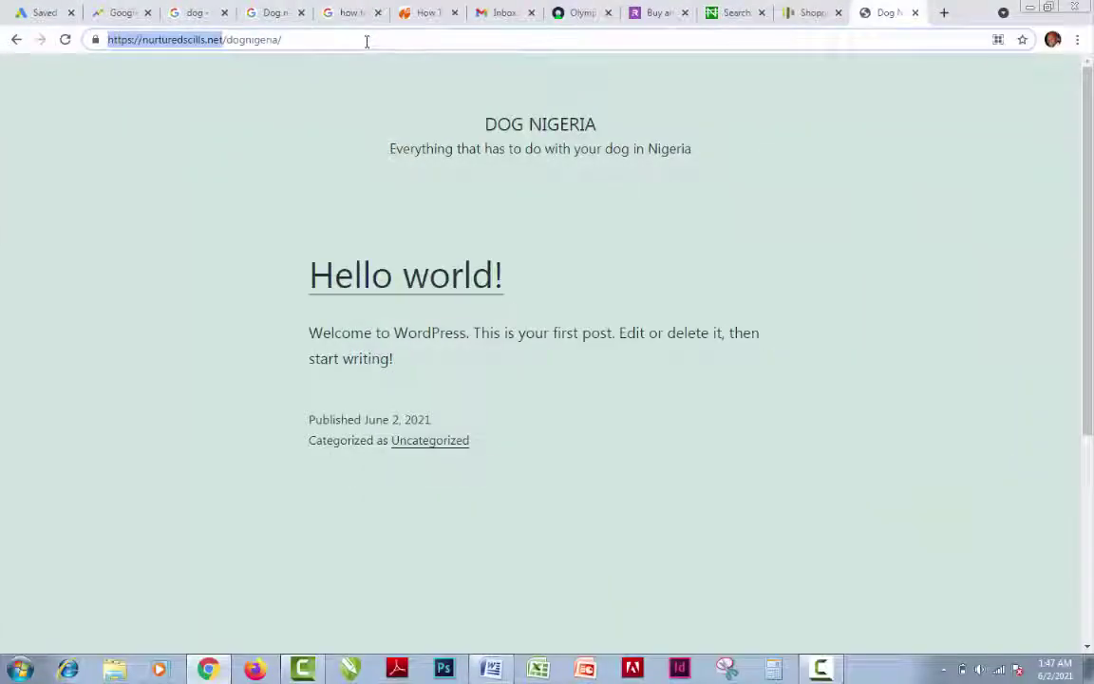
left_click(367, 41)
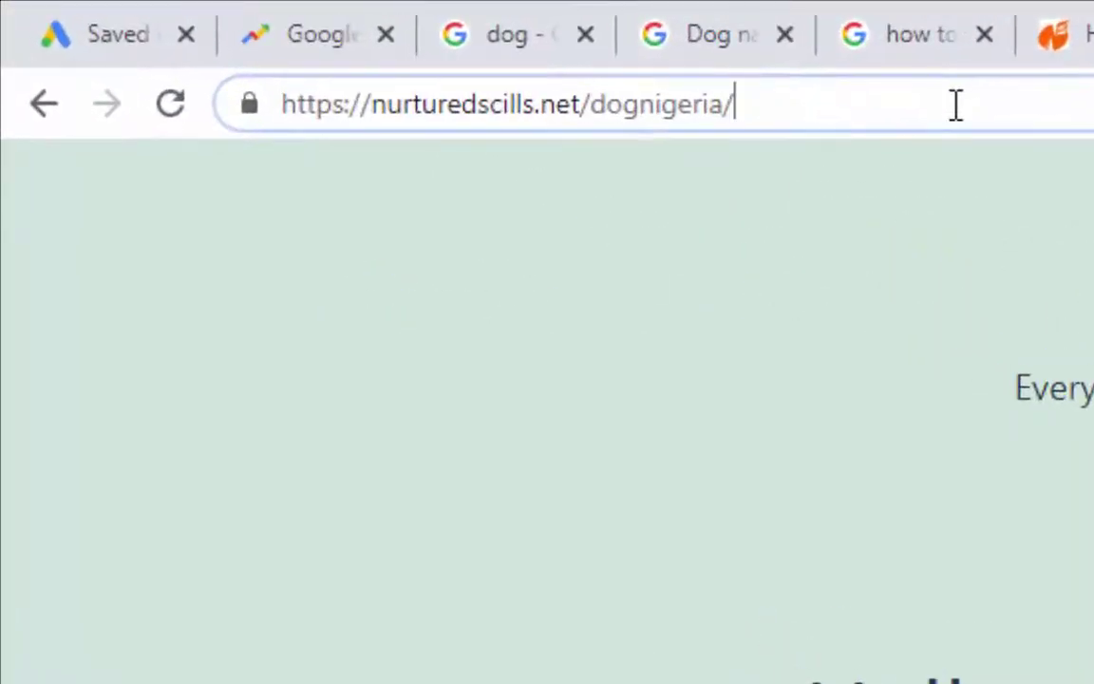
type("wp-admin")
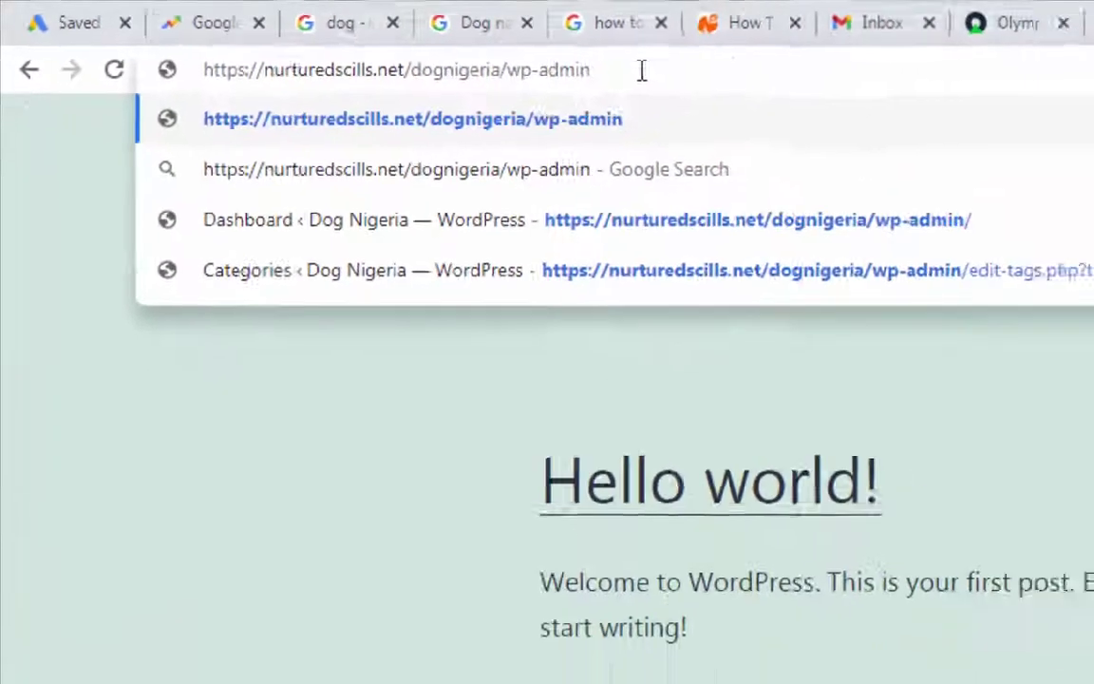
Load wp-admin and log in with the saved username and the account password
key("Return")
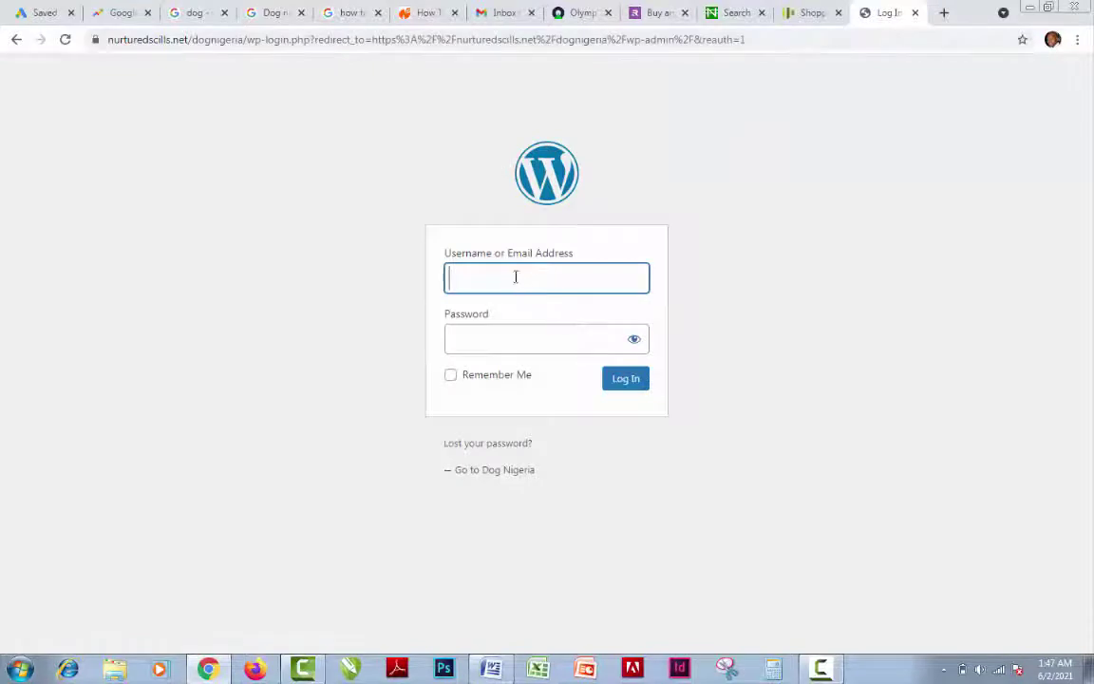
left_click(516, 276)
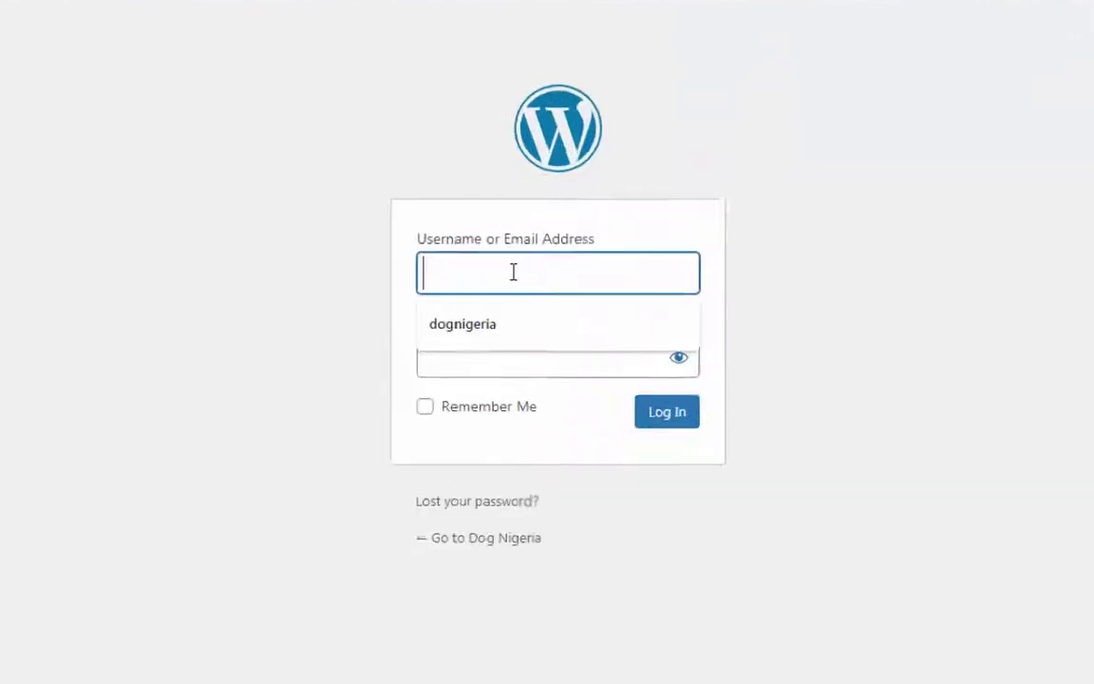
left_click(497, 339)
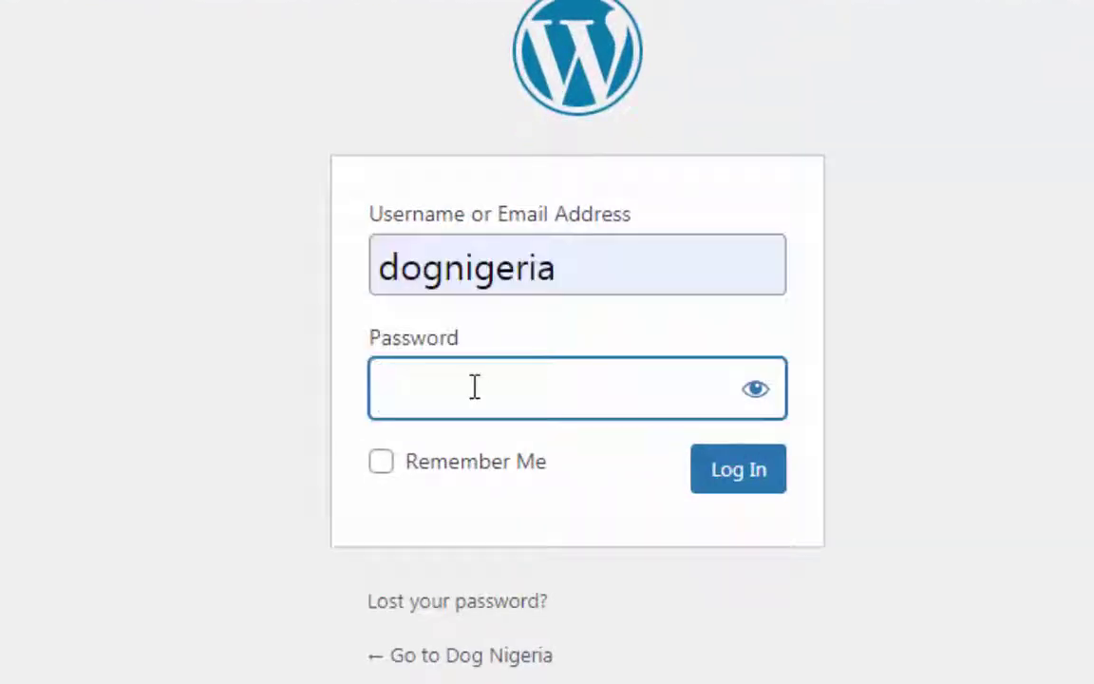
type("••••")
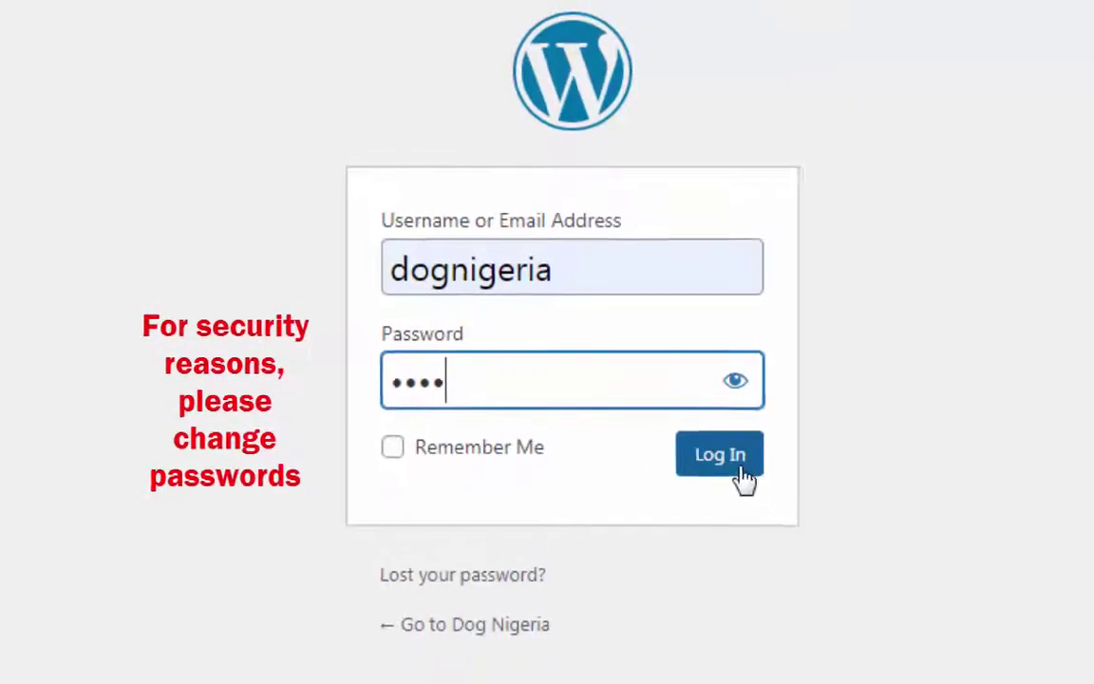
left_click(676, 419)
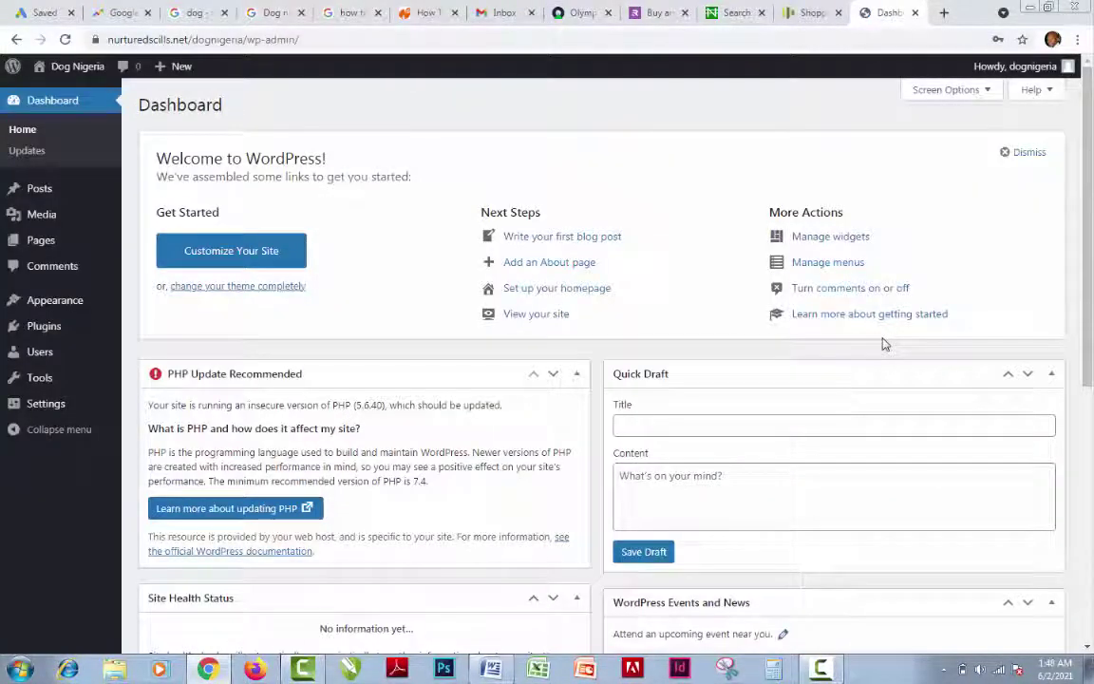
mouse_move(48, 193)
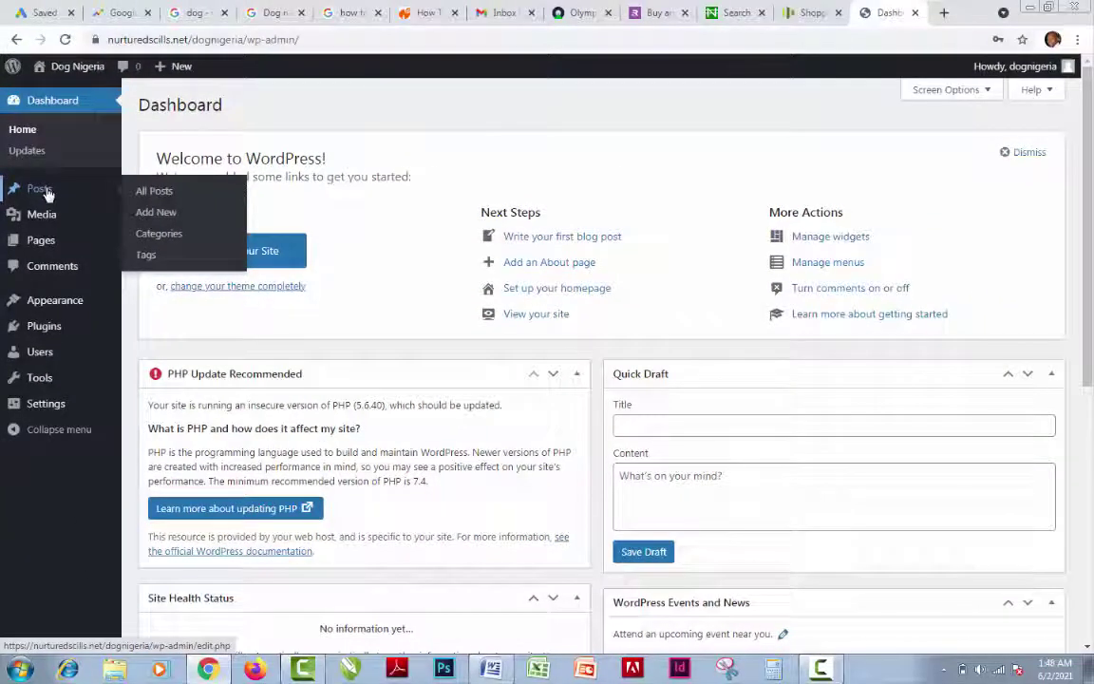
left_click(169, 199)
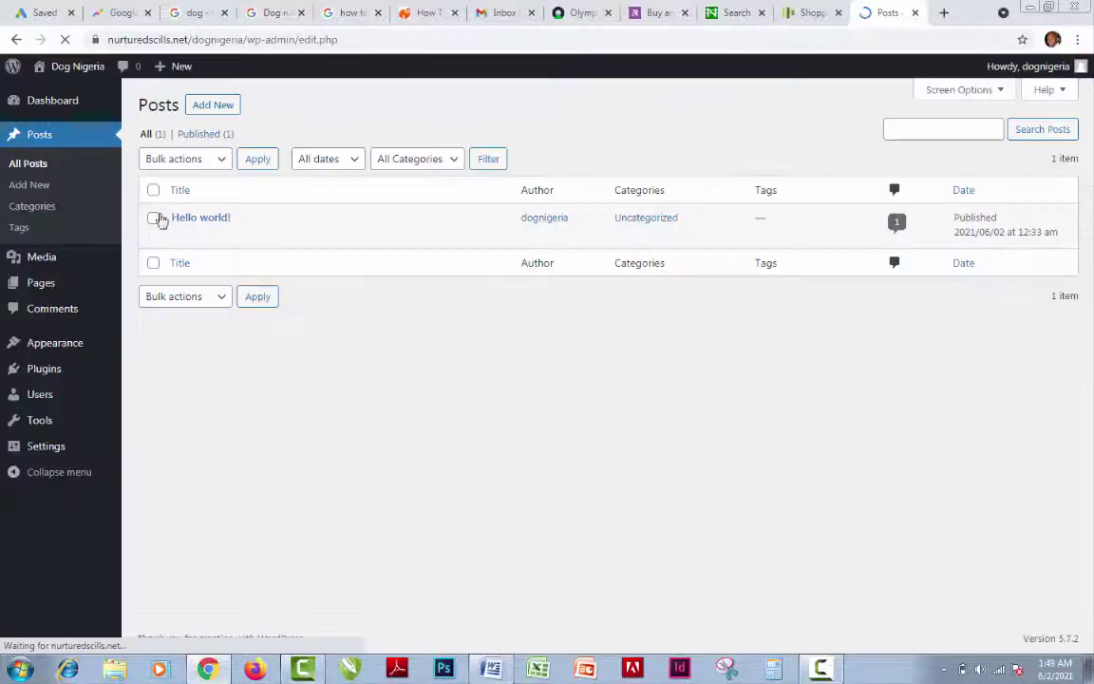
left_click(214, 106)
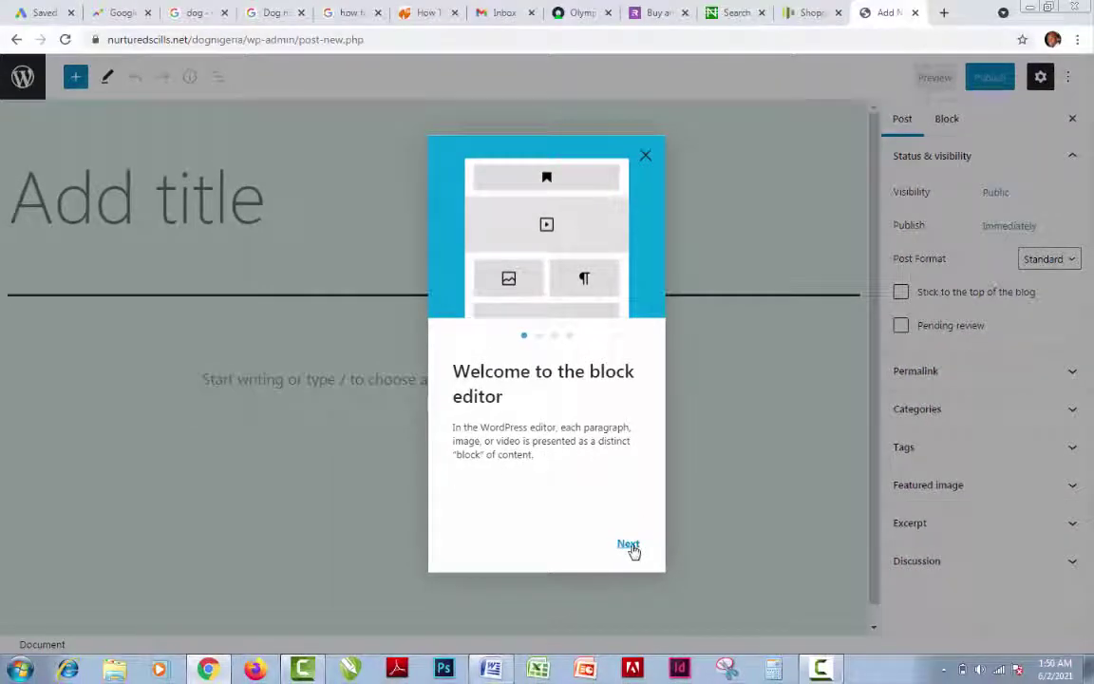
left_click(634, 551)
left_click(630, 551)
left_click(629, 550)
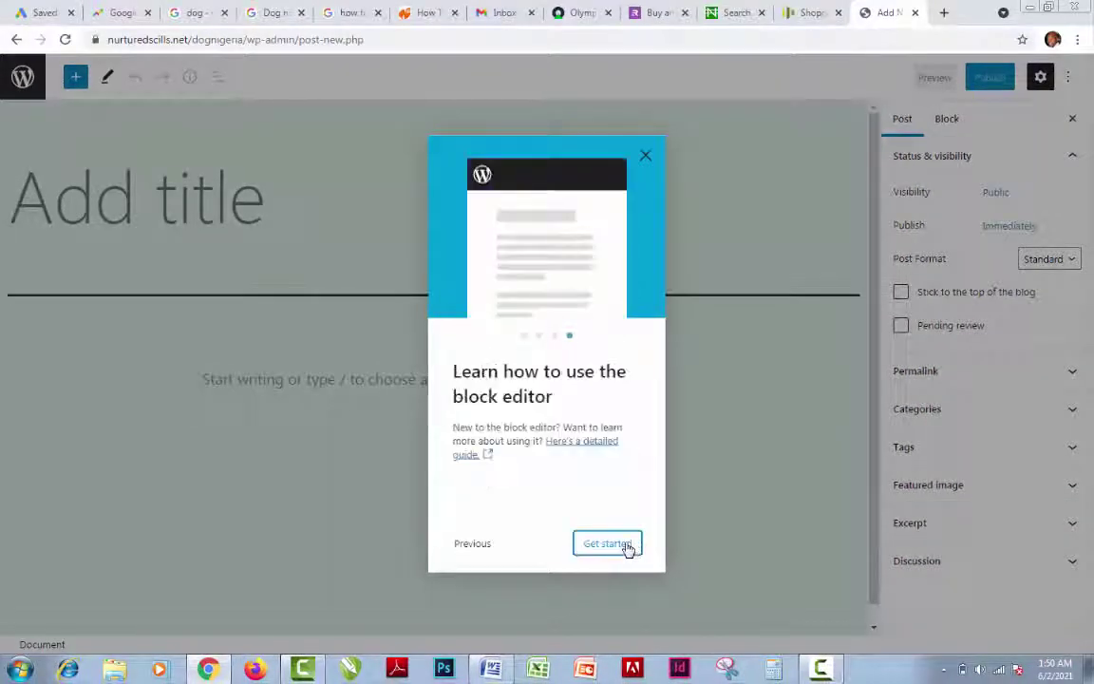
left_click(608, 543)
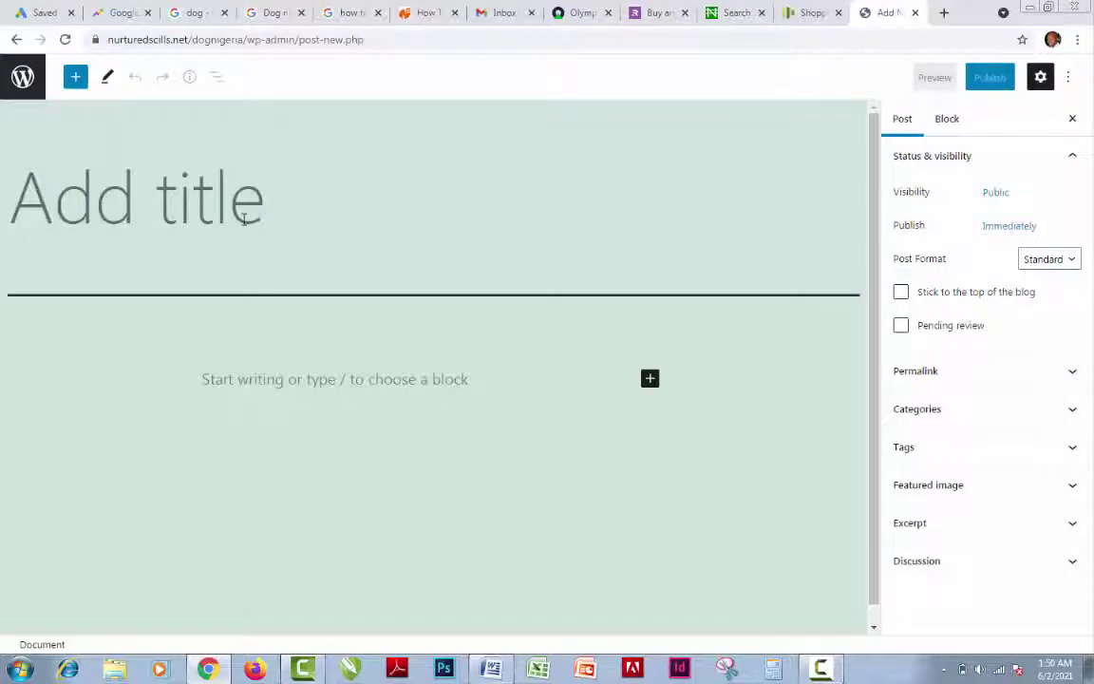
left_click(47, 14)
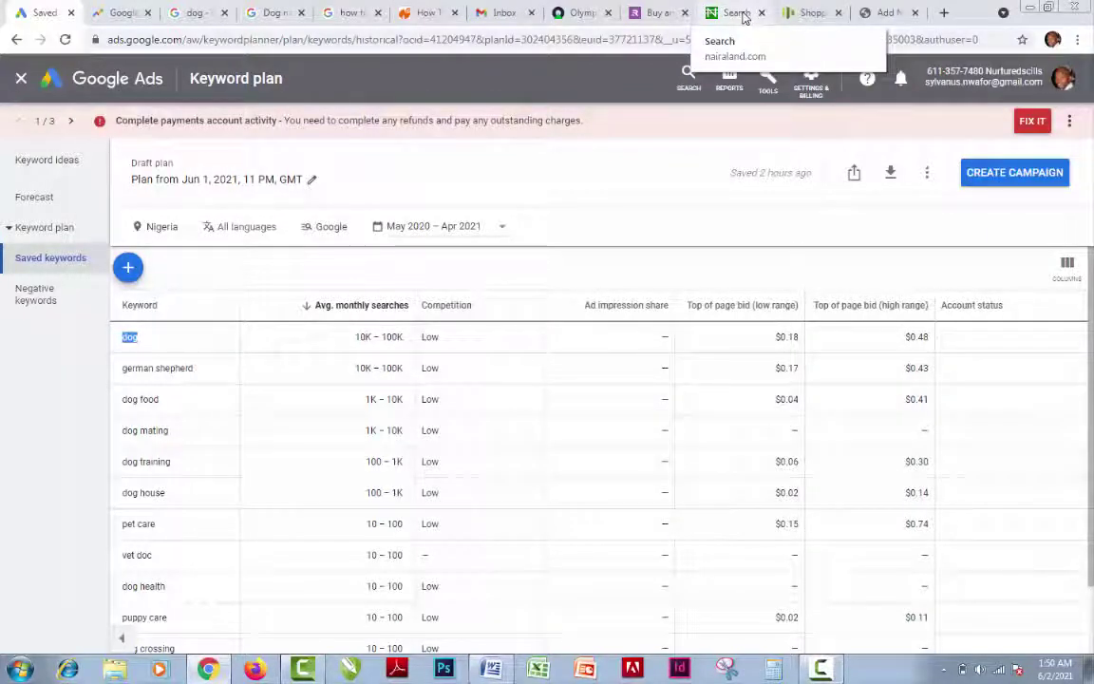
left_click(737, 13)
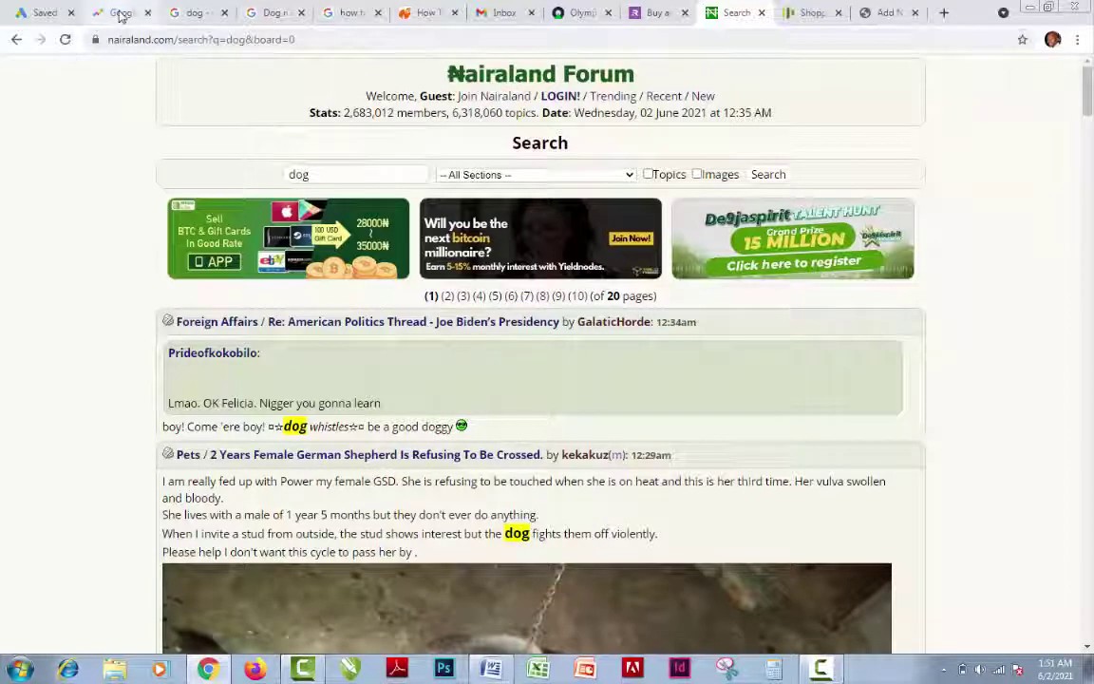
left_click(44, 16)
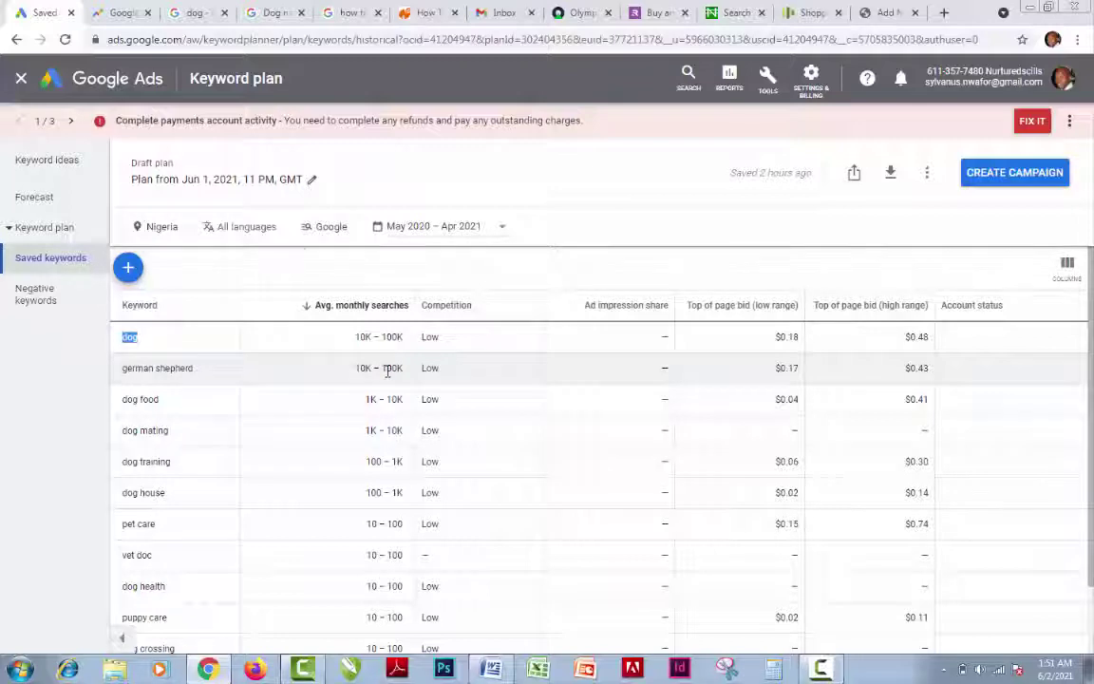
left_click(124, 14)
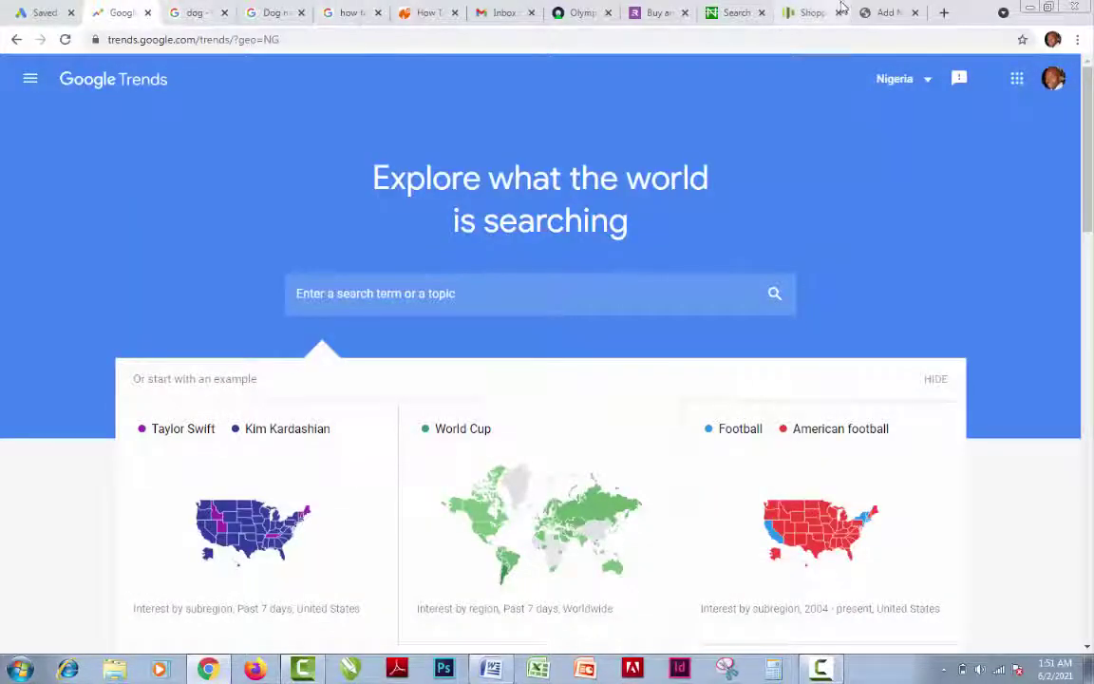
Enter 'German Shepherd: A Guide To Crossing' as the post title, then revisit the Google Ads keyword plan
left_click(891, 14)
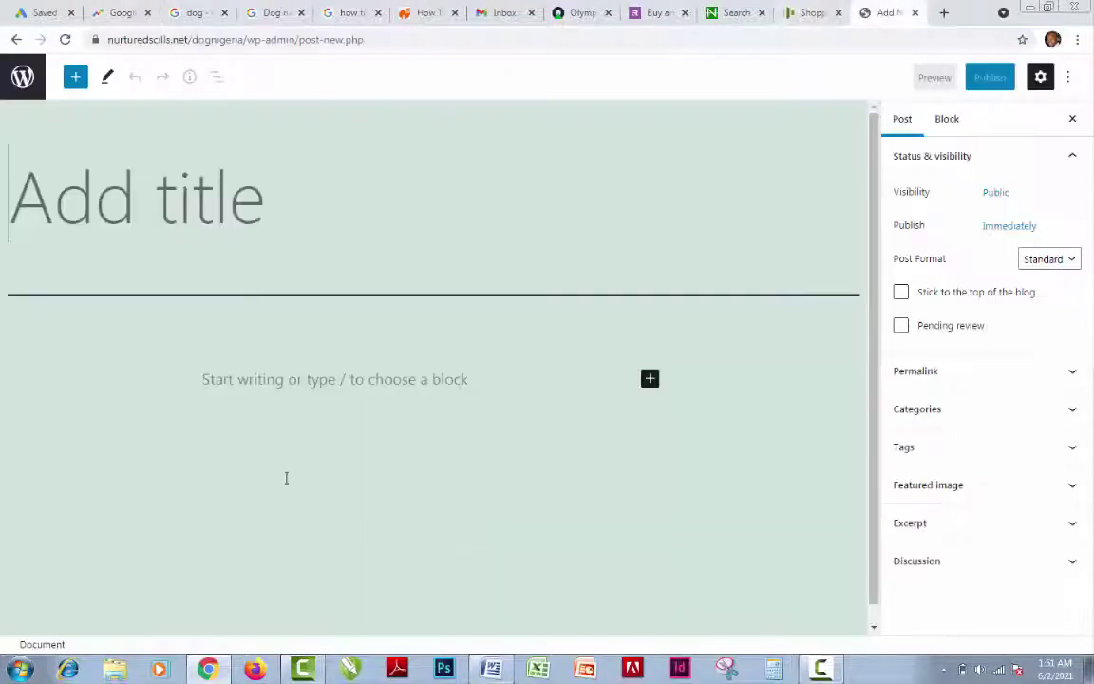
type("Ge")
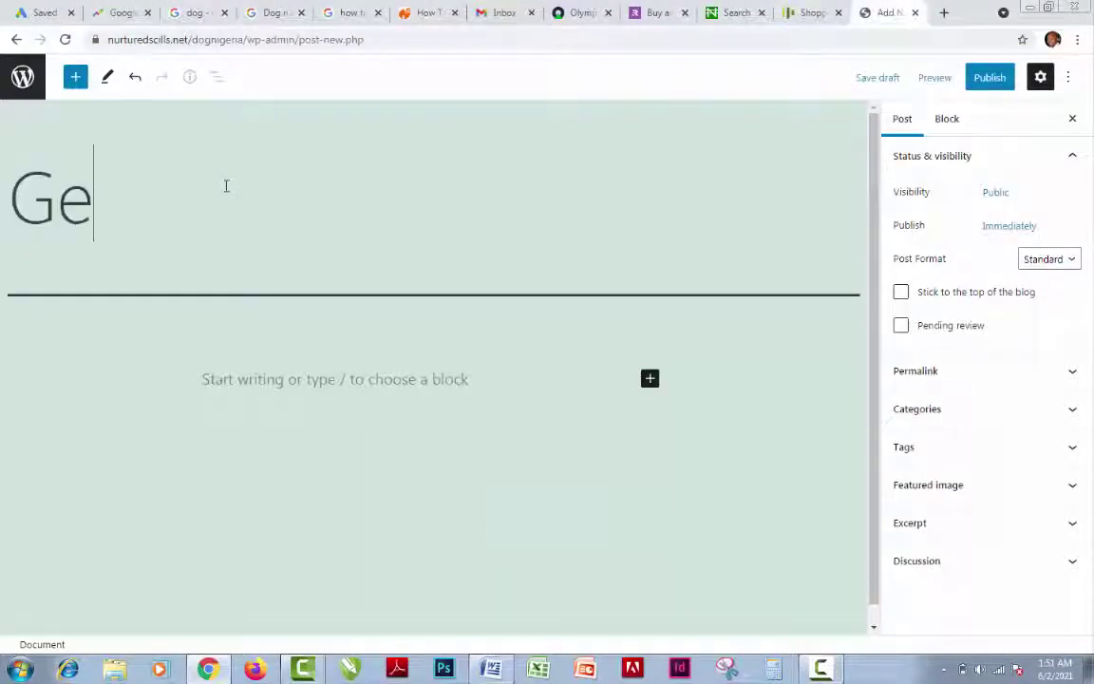
type("rman")
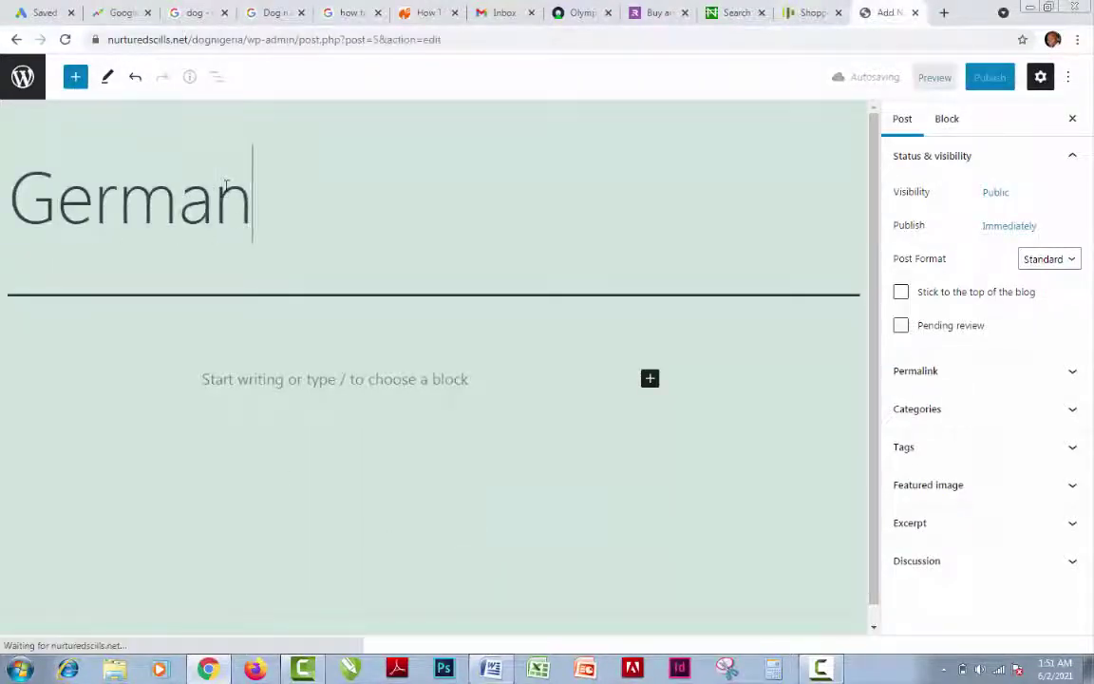
type(" Shep")
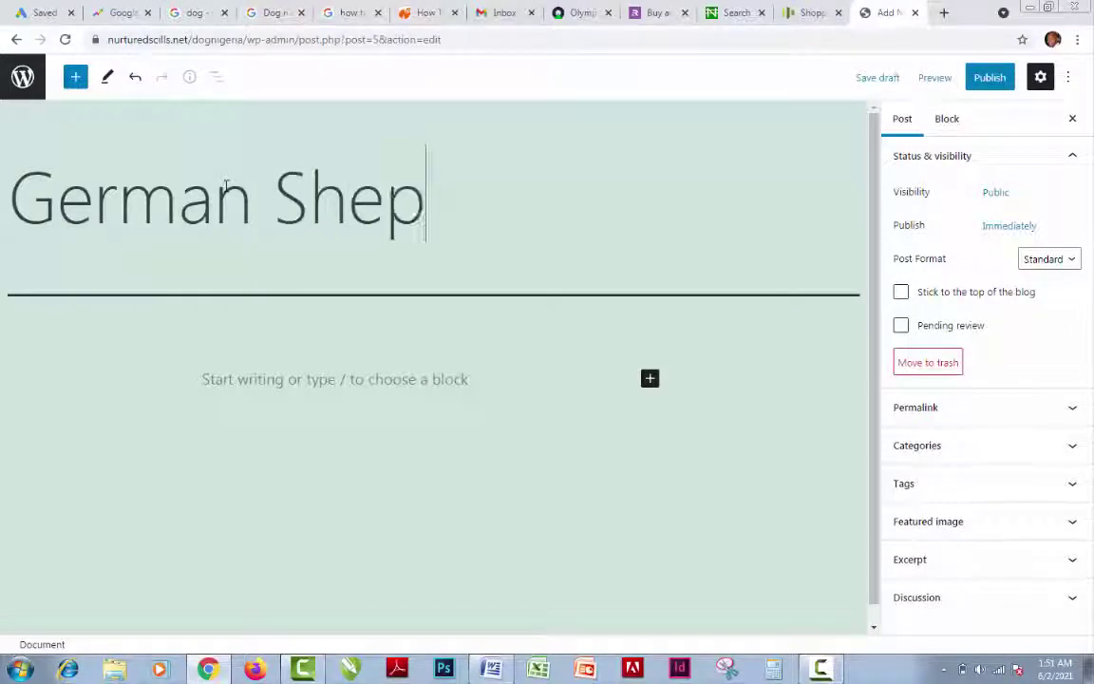
type("herd: ")
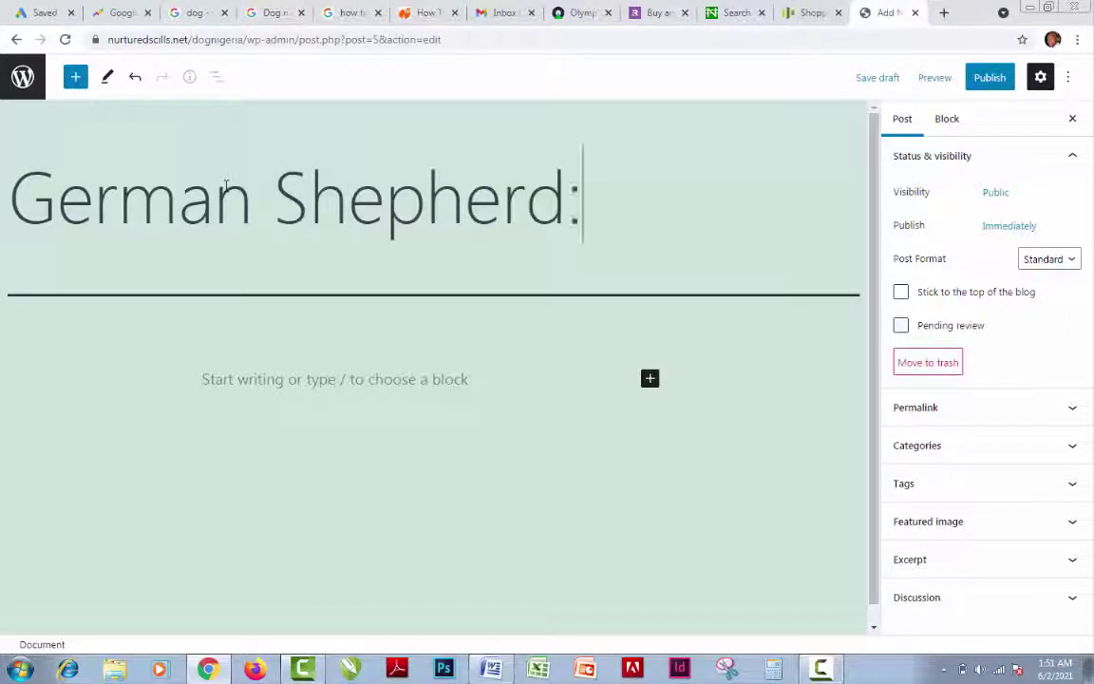
type("A Guide")
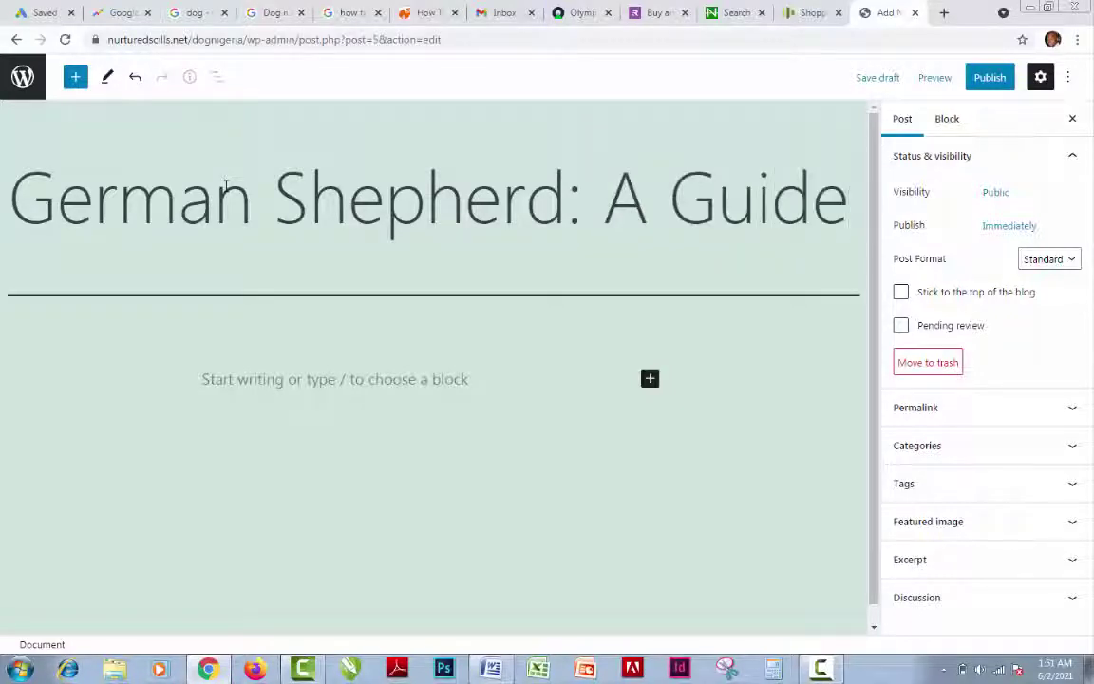
type(" To C")
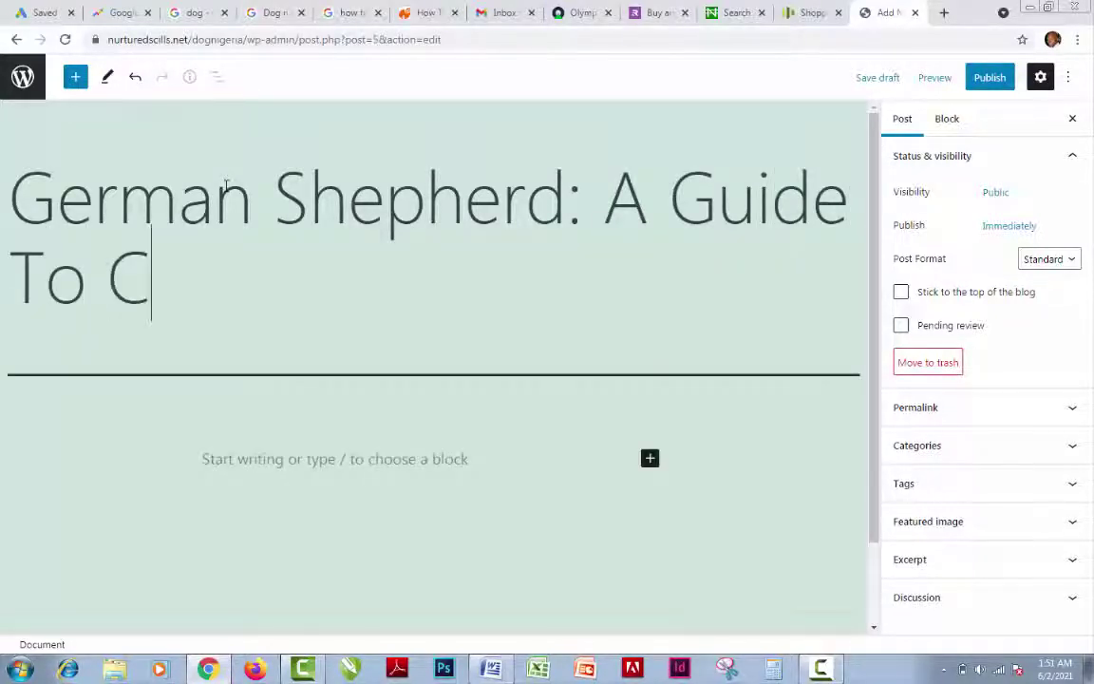
type("rossing")
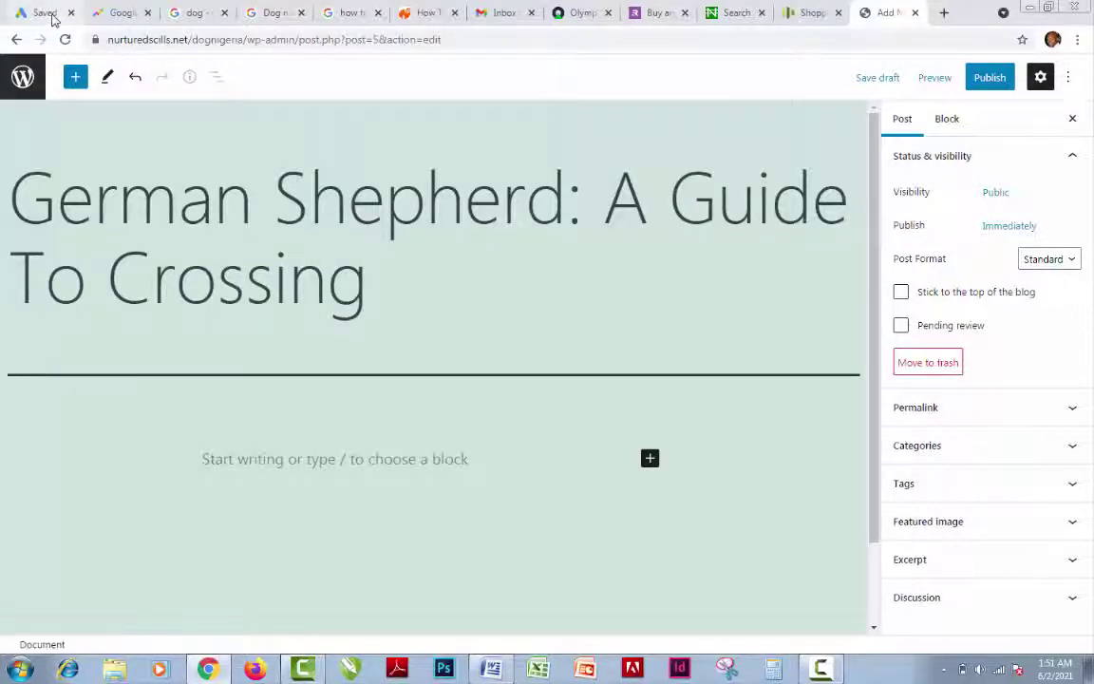
left_click(54, 16)
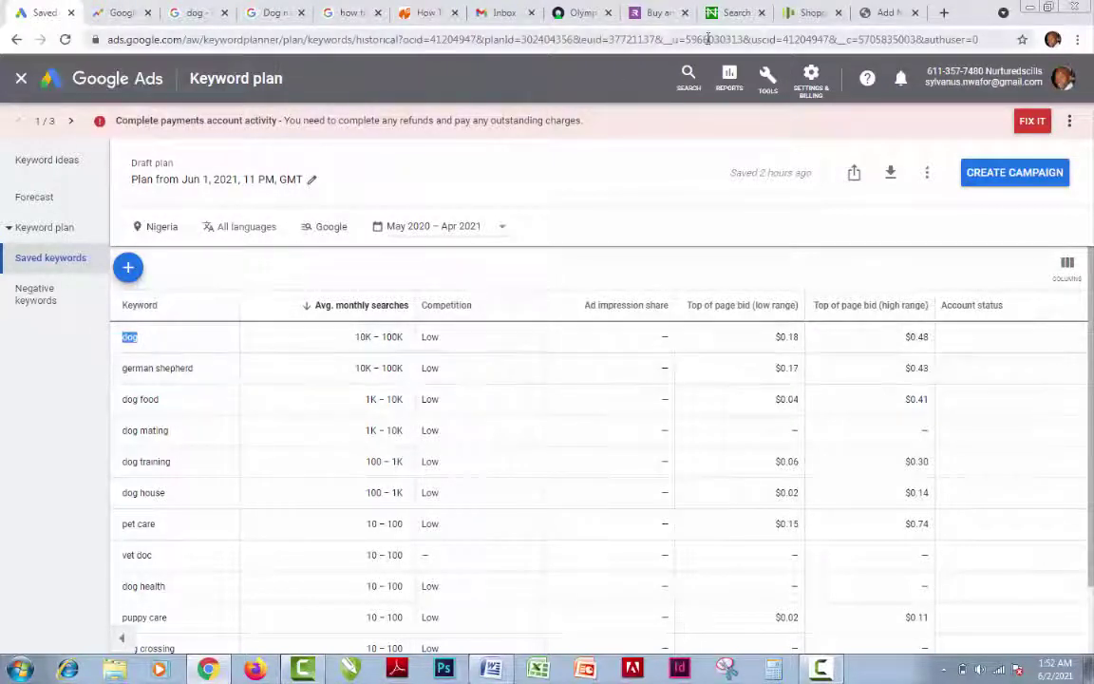
Scroll through the Nairaland dog search results, then return to the WordPress draft
left_click(737, 14)
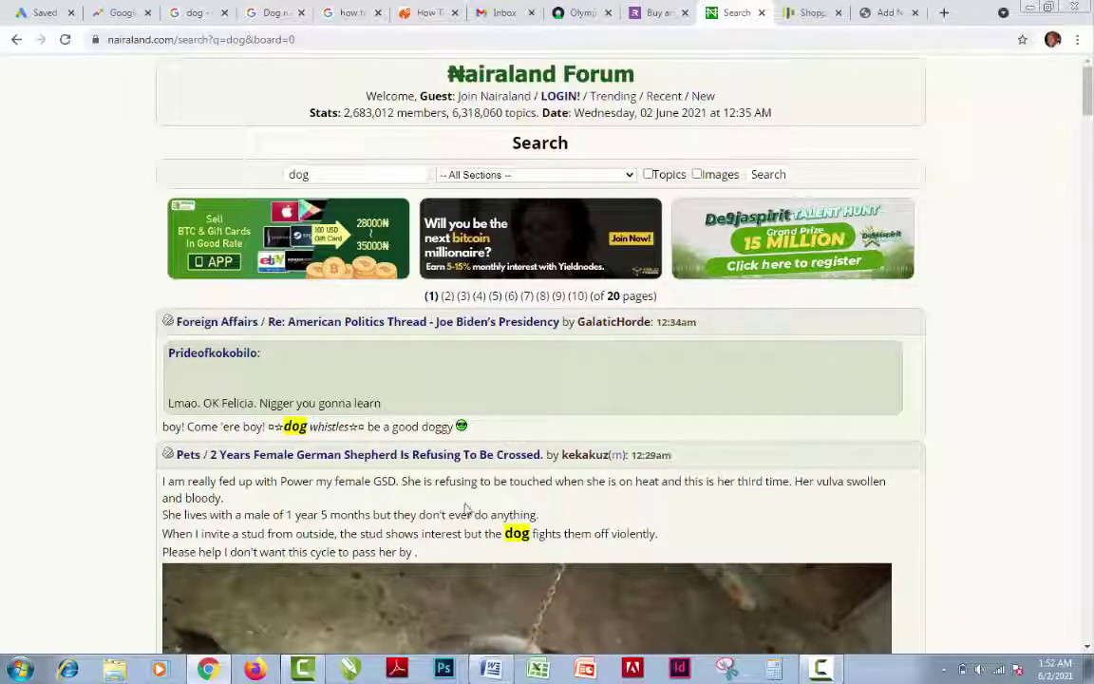
scroll(466, 509, "down", 2)
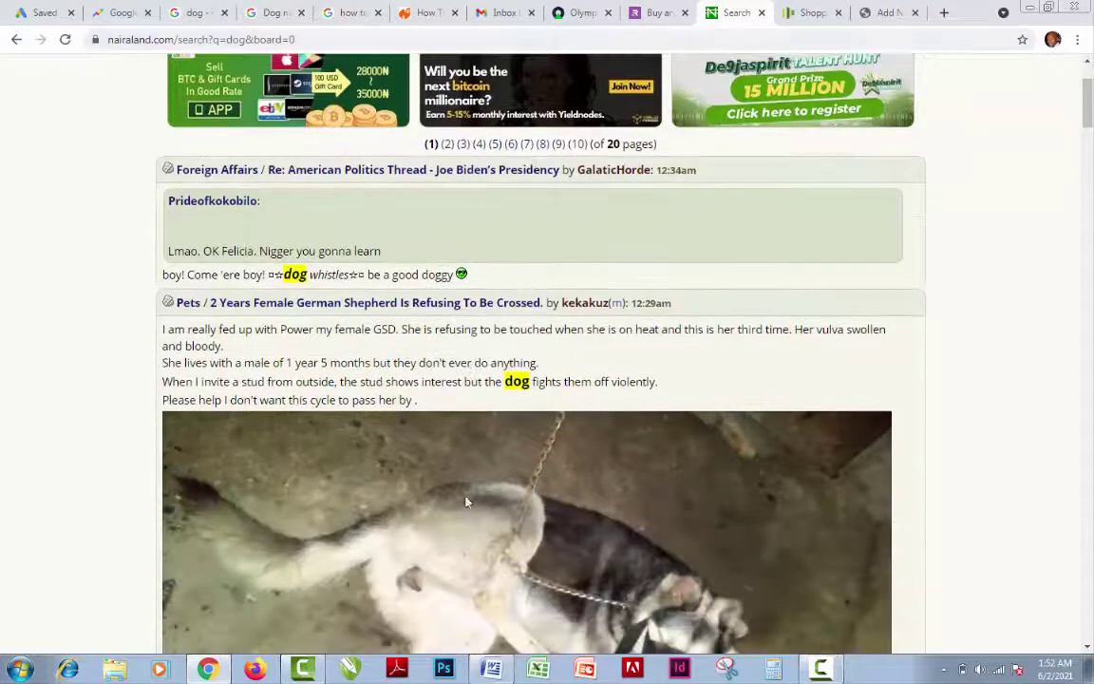
scroll(466, 505, "down", 7)
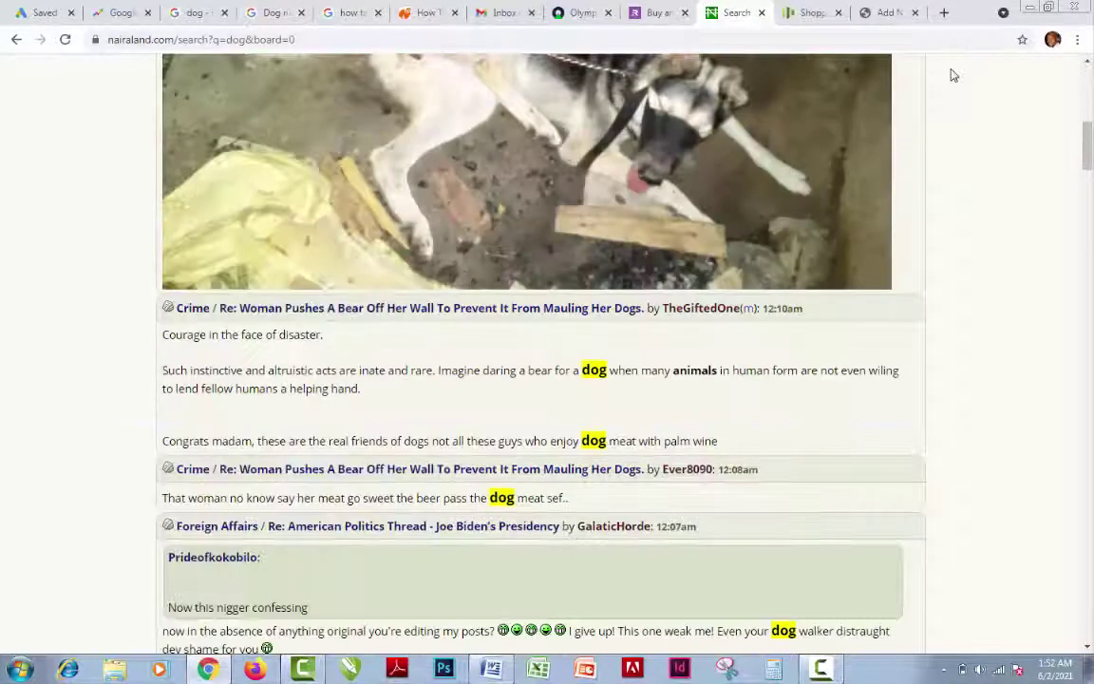
scroll(919, 58, "down", 7)
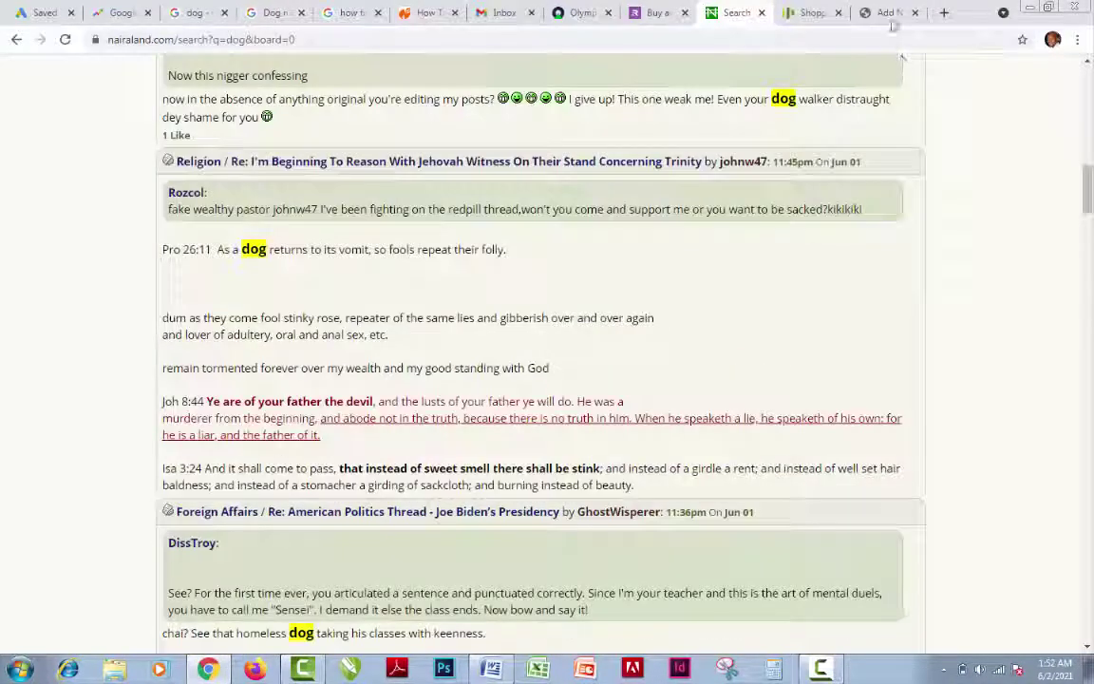
key("ctrl+Tab")
key("ctrl+Tab")
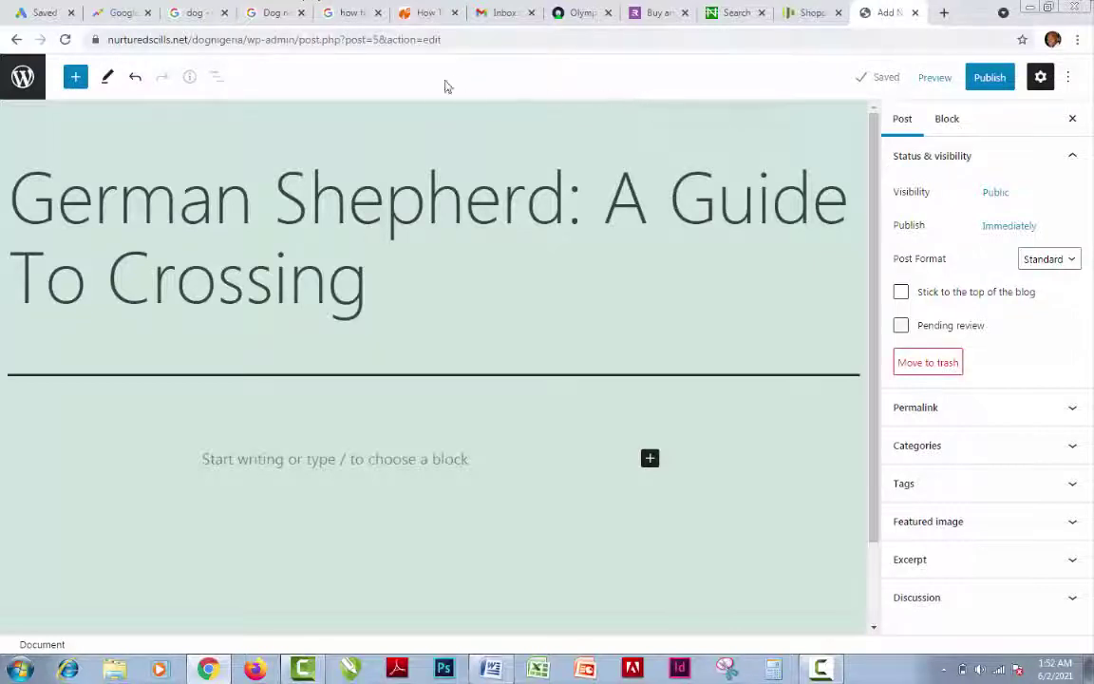
Open the Google homepage in a new browser tab
left_click(945, 15)
left_click(218, 34)
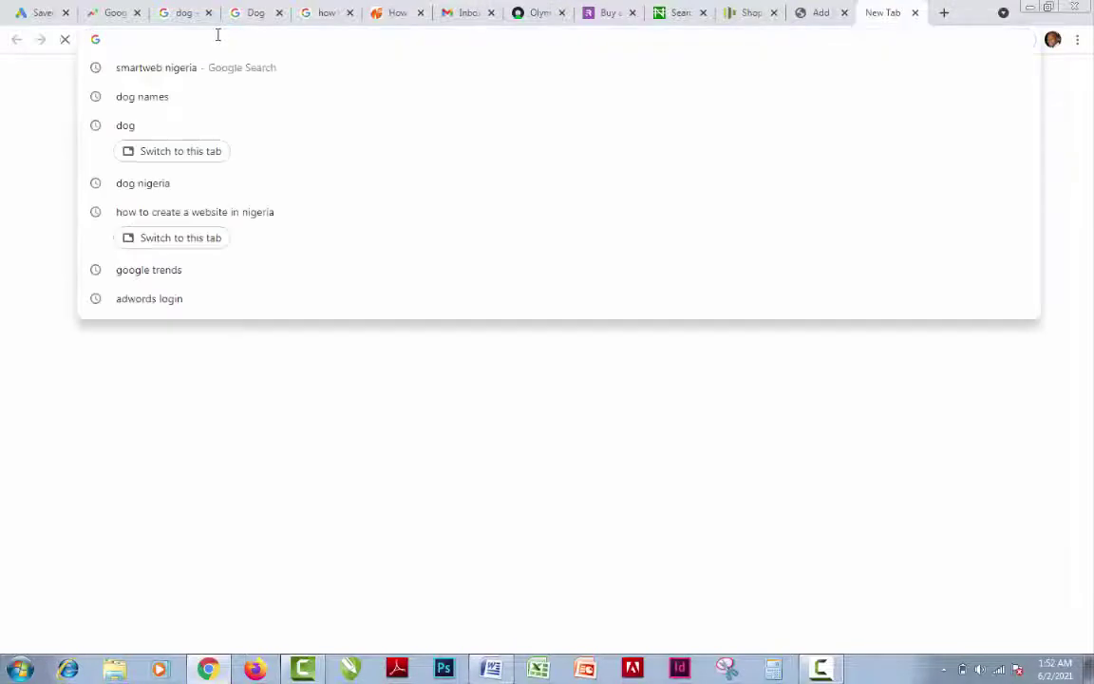
type("google.com")
key("Return")
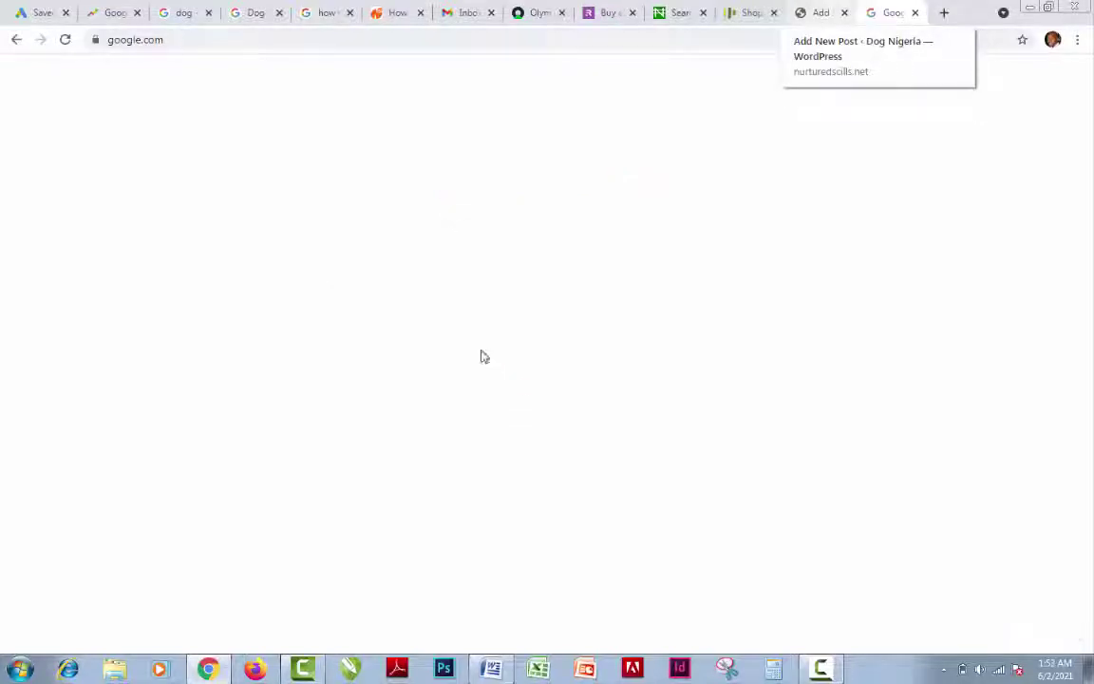
Back in the editor, select and copy the full title 'German Shepherd: A Guide To Crossing'
key("ctrl+shift+Tab")
key("shift+Left")
key("shift+Left")
key("shift+Left")
key("shift+Left")
key("shift+Left")
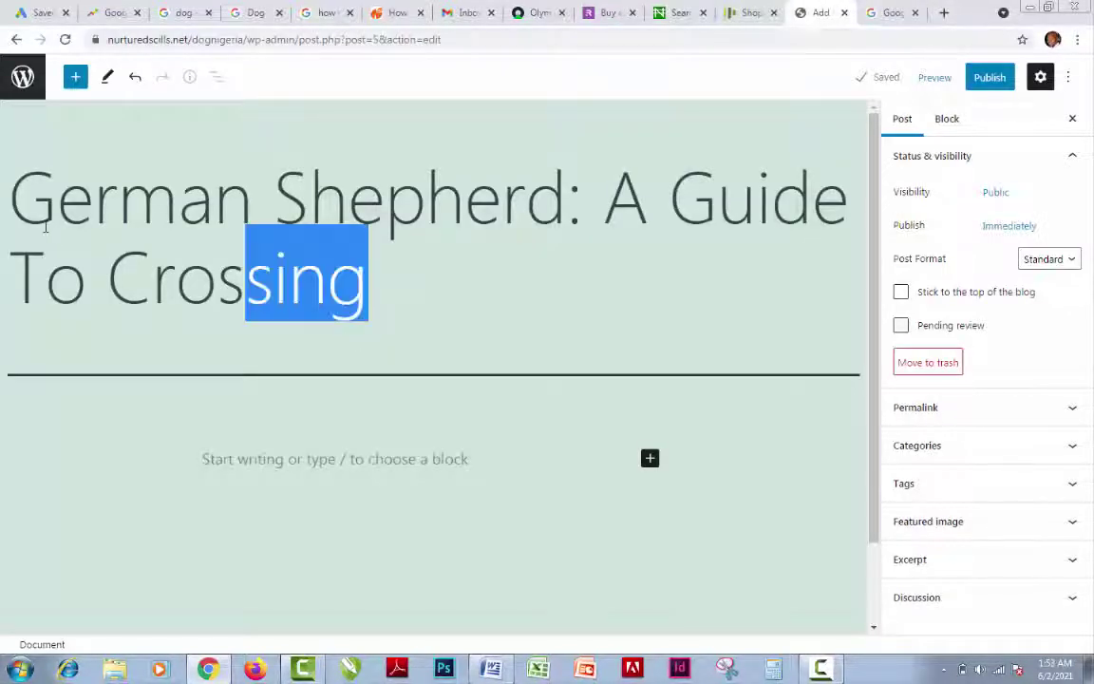
left_click(41, 199, "shift")
left_click(31, 196, "shift")
key("ctrl+c")
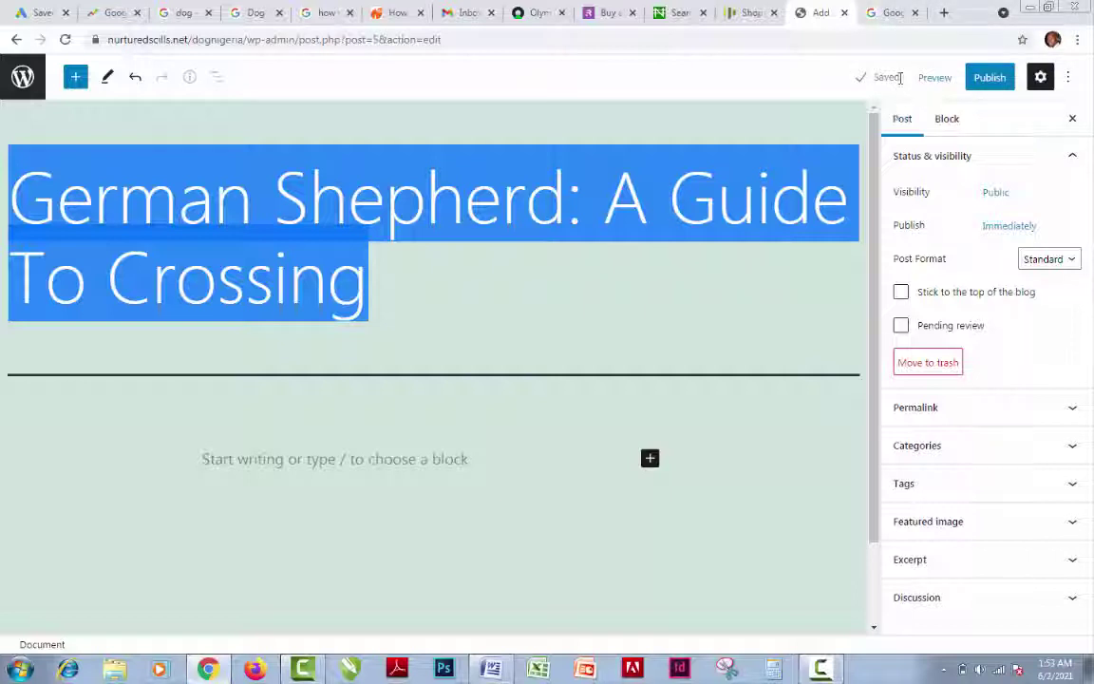
Google the pasted title 'German Shepherd: A Guide To Crossing' and open the Purina guide result
left_click(894, 17)
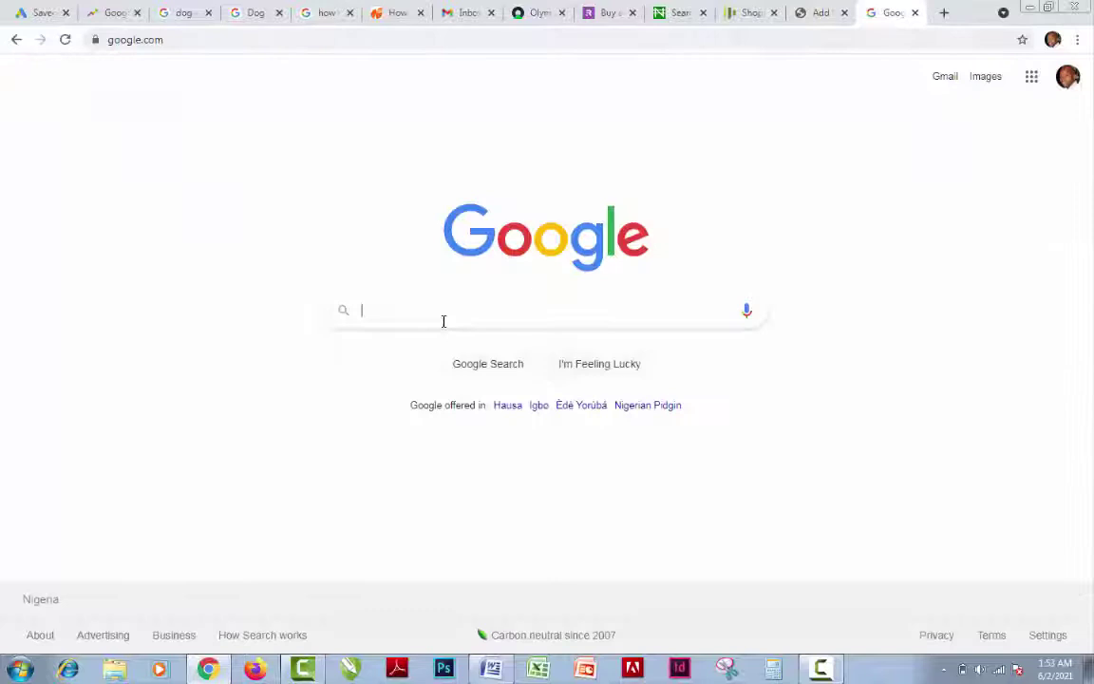
left_click(395, 315)
key("ctrl+v")
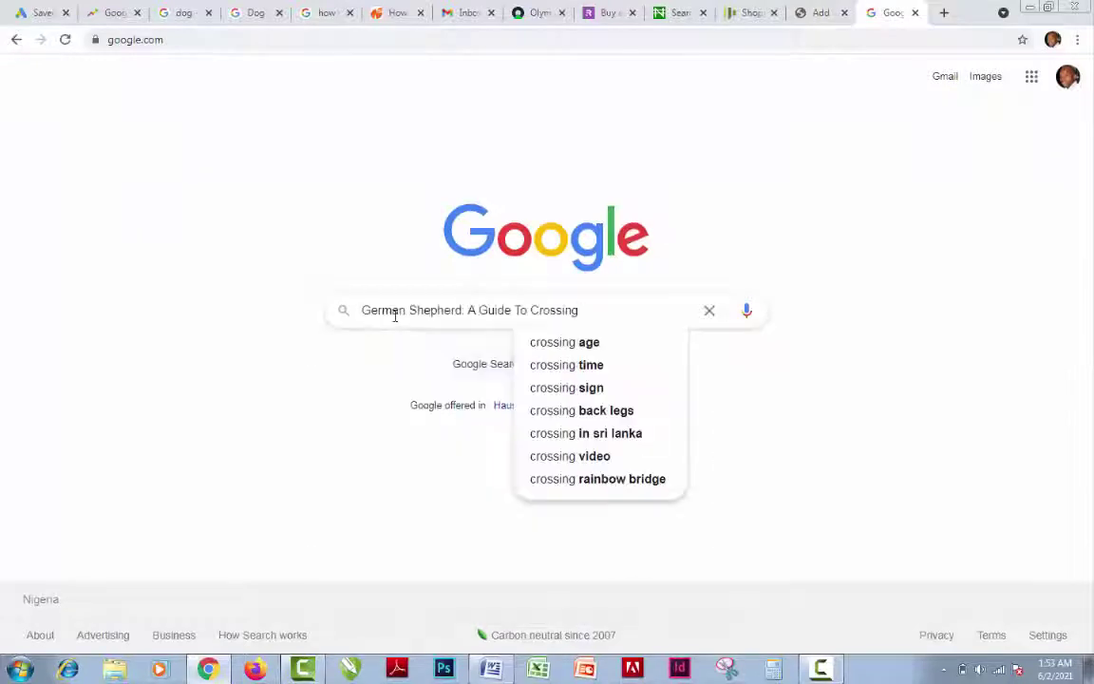
key("Return")
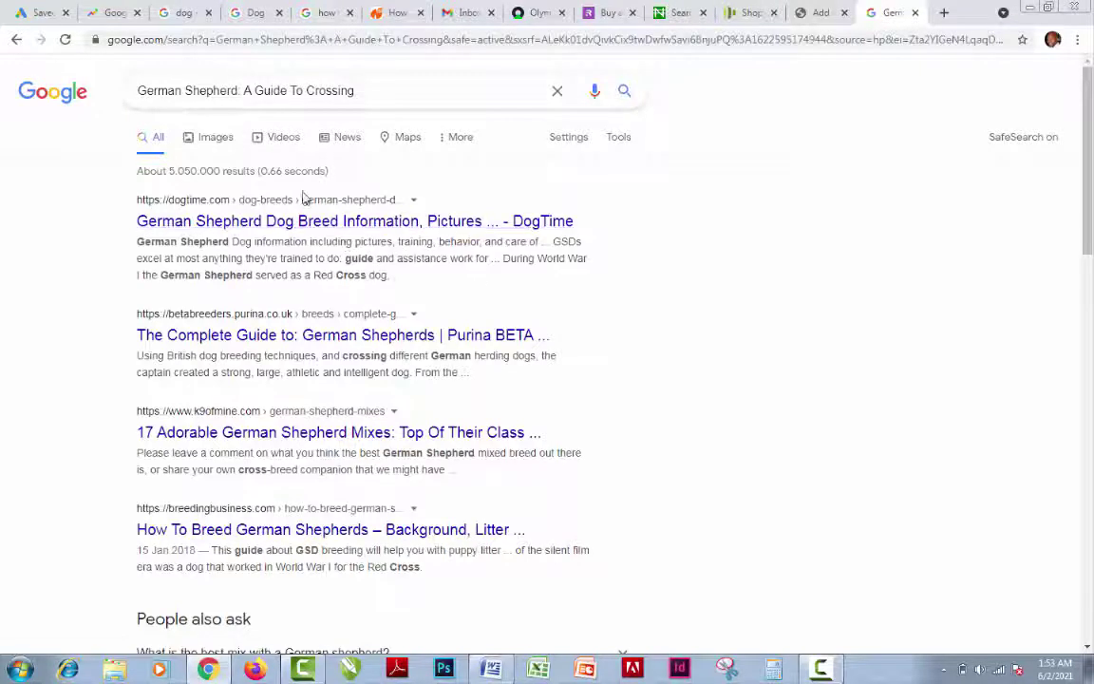
left_click(427, 338)
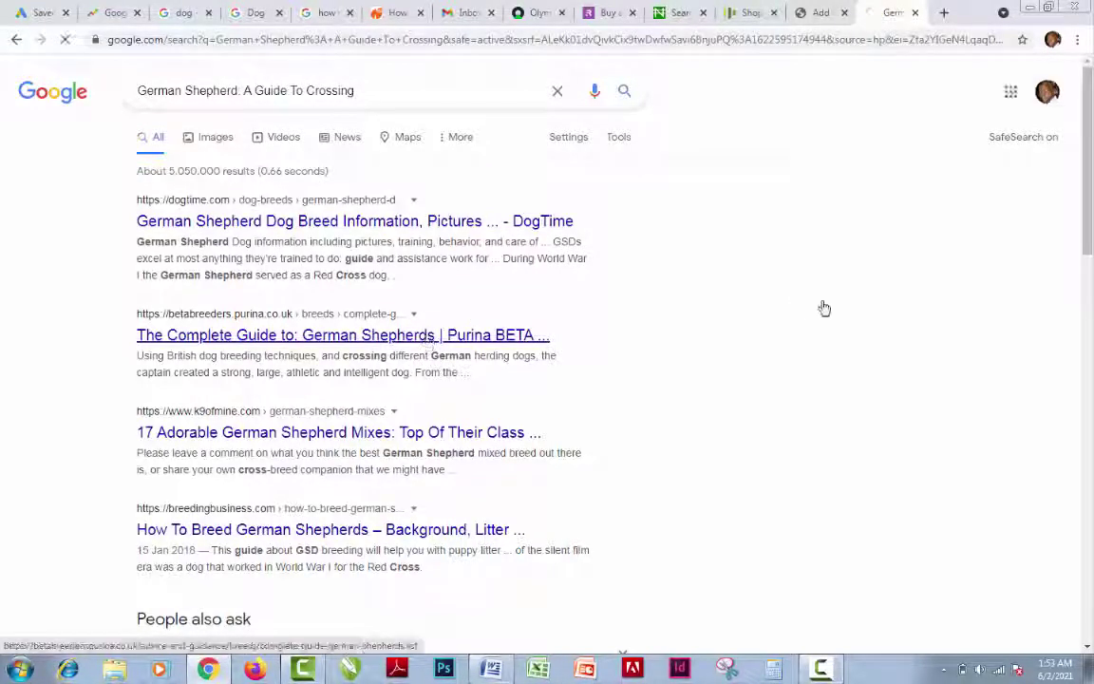